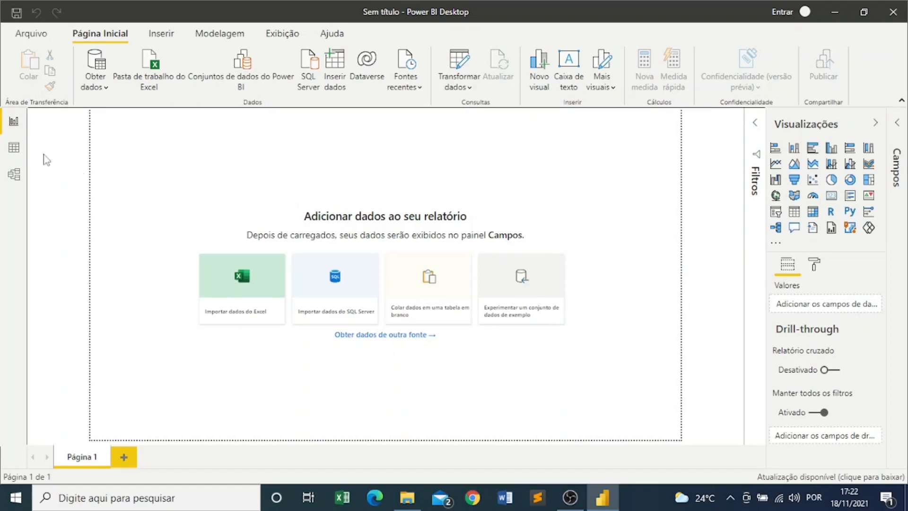
# Step: Look through the empty data and model views, expanding the Campos pane and collapsing the Propriedades pane
pyautogui.click(14, 147)
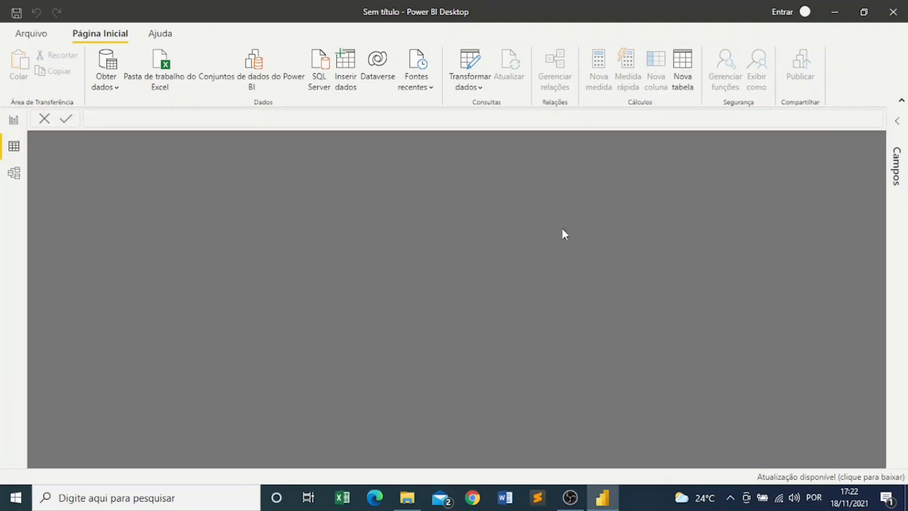
pyautogui.click(894, 134)
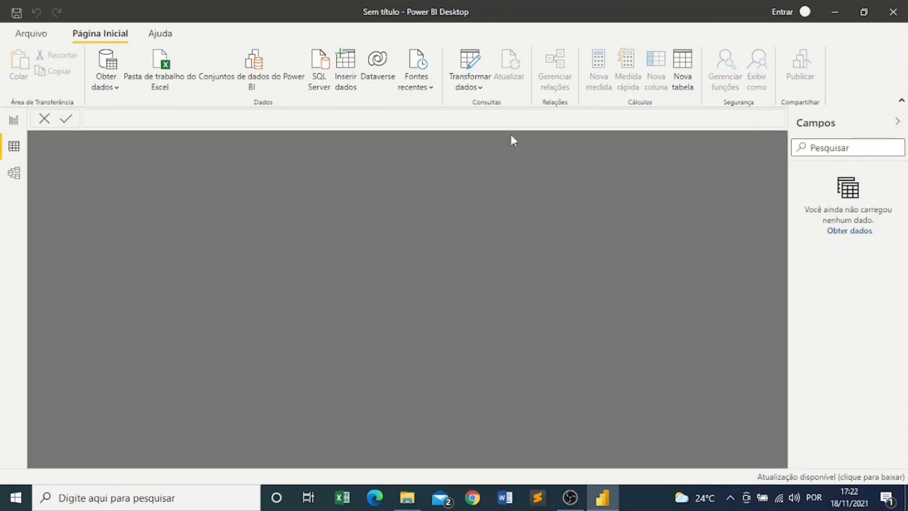
pyautogui.click(13, 173)
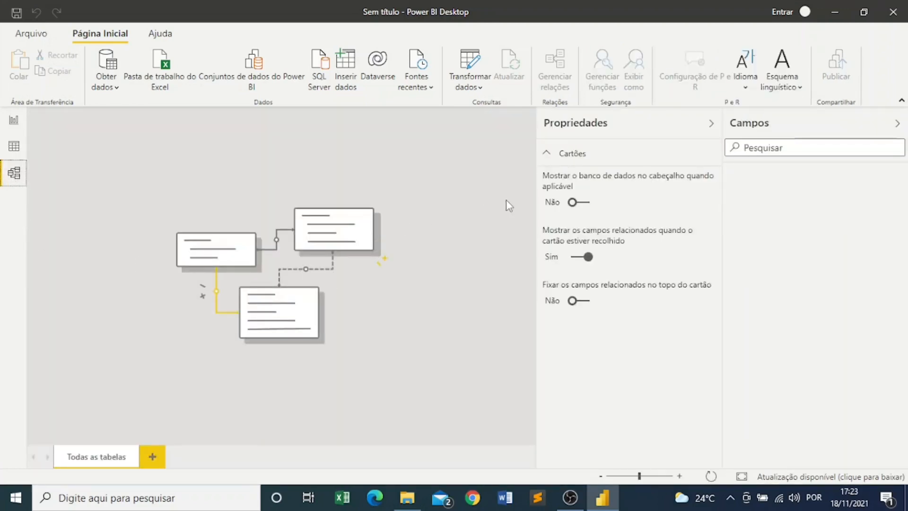
pyautogui.click(710, 124)
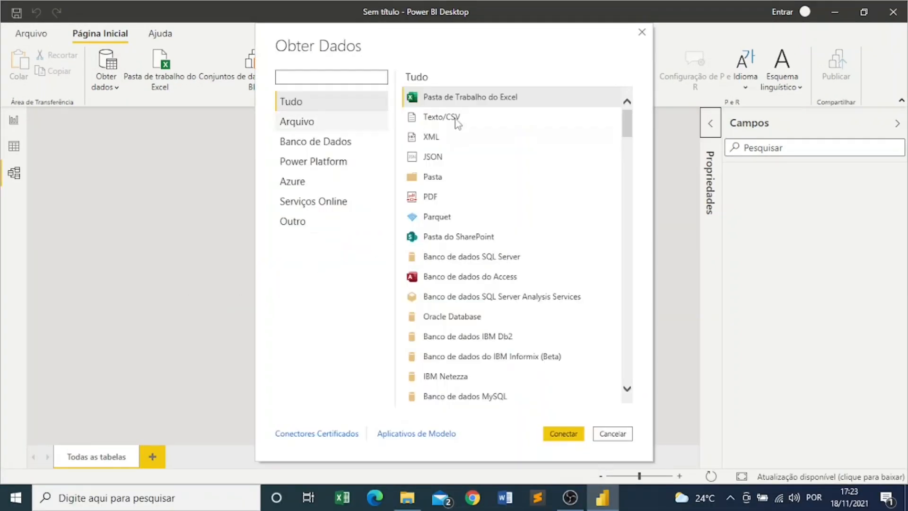
# Step: Connect to TAB_VENDAS.csv with the Texto/CSV data source and look over its import preview
pyautogui.click(455, 118)
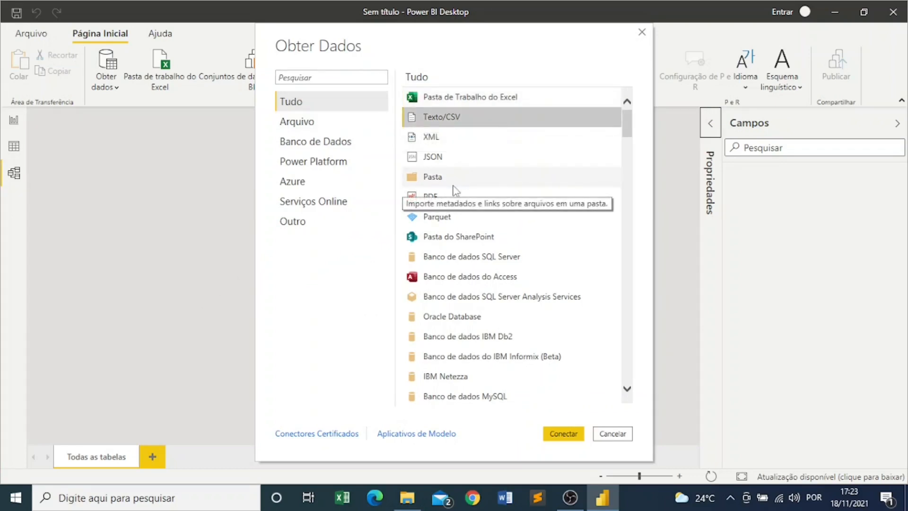
pyautogui.click(560, 437)
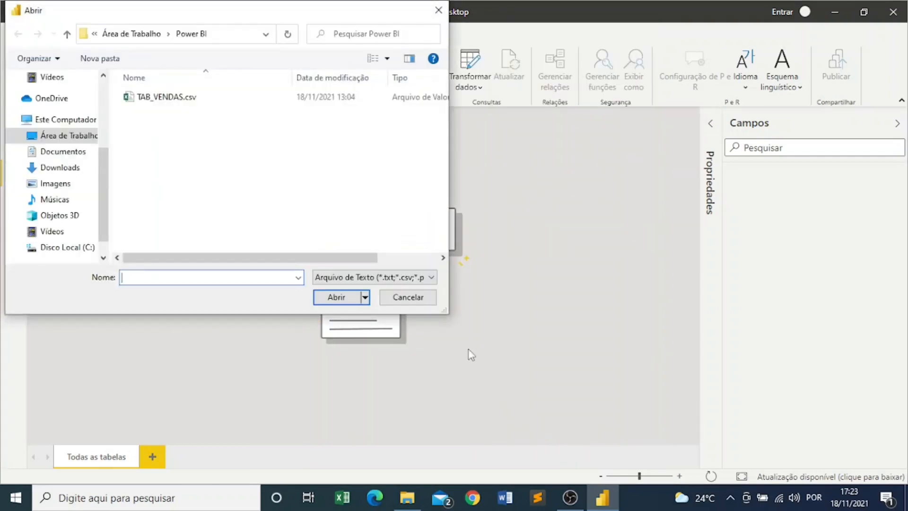
pyautogui.click(214, 100)
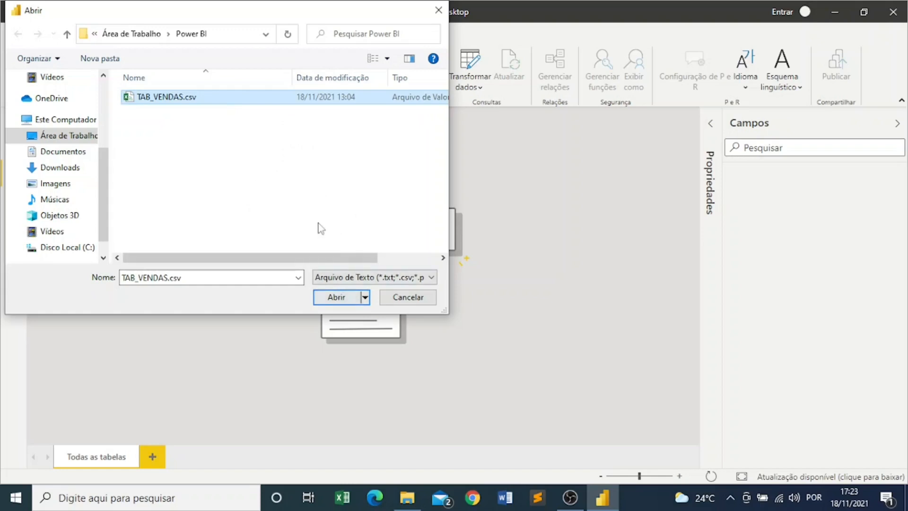
pyautogui.click(340, 298)
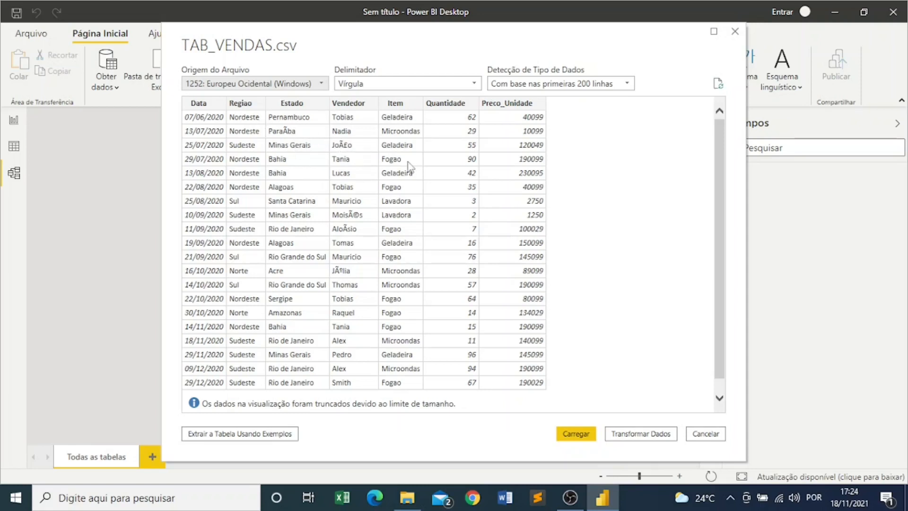
pyautogui.scroll(-1, 402, 230)
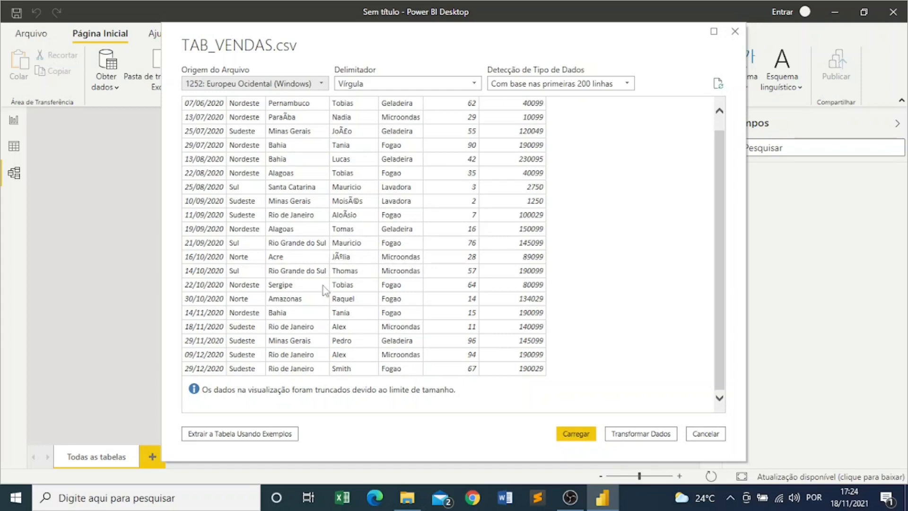
pyautogui.scroll(1, 308, 270)
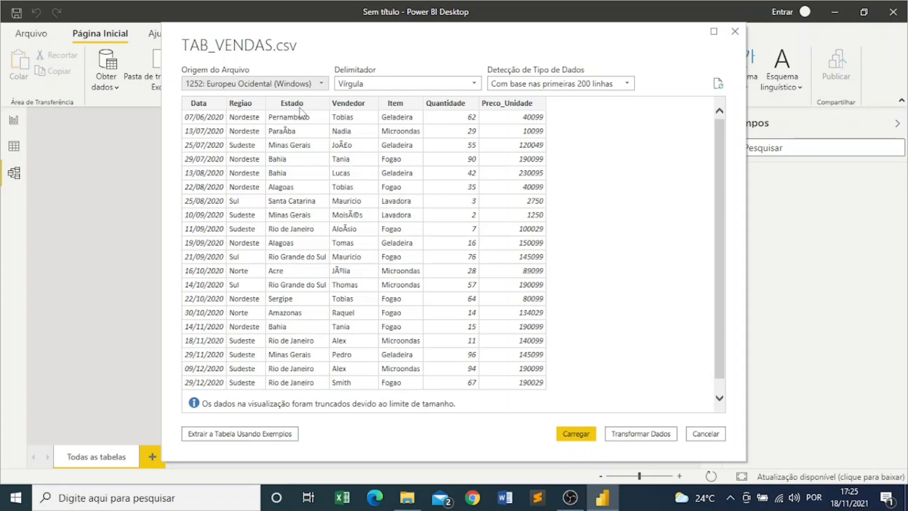
# Step: Set the file origin of the import to 65001: Unicode (UTF-8) and check the previewed rows
pyautogui.click(307, 86)
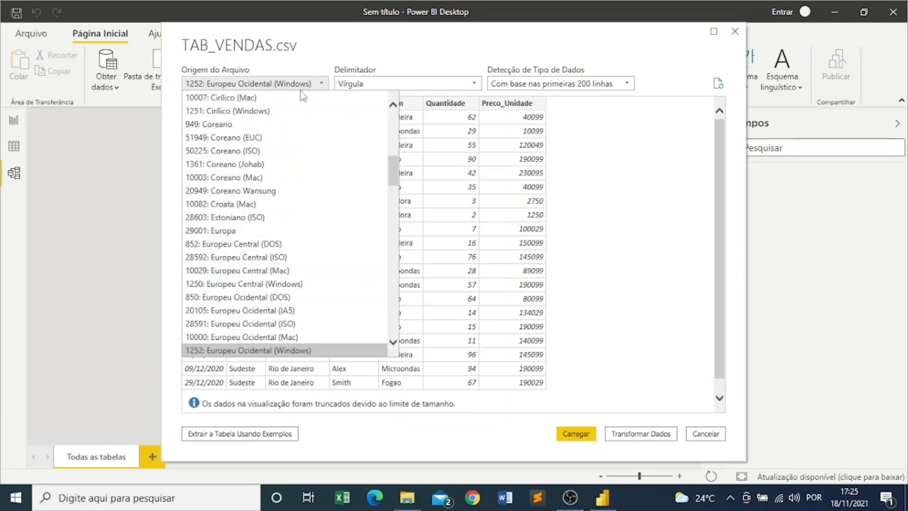
pyautogui.scroll(-20, 328, 245)
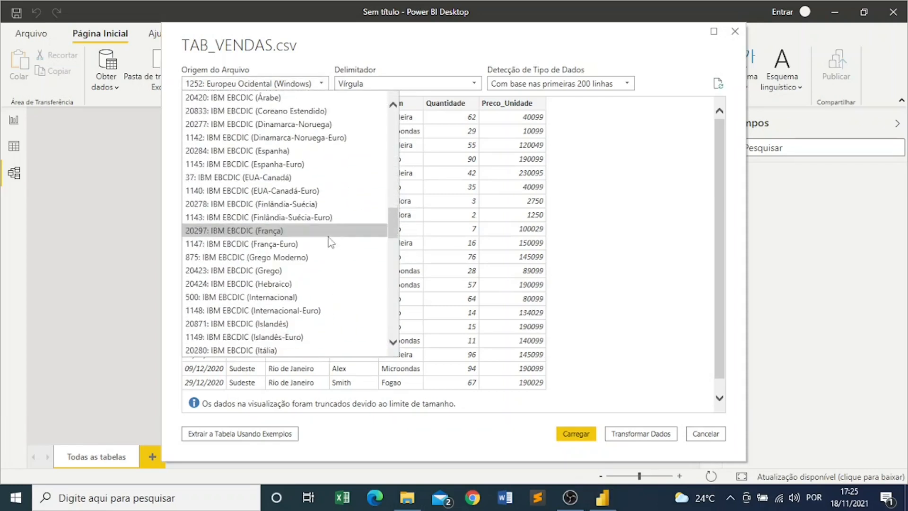
pyautogui.scroll(-15, 329, 242)
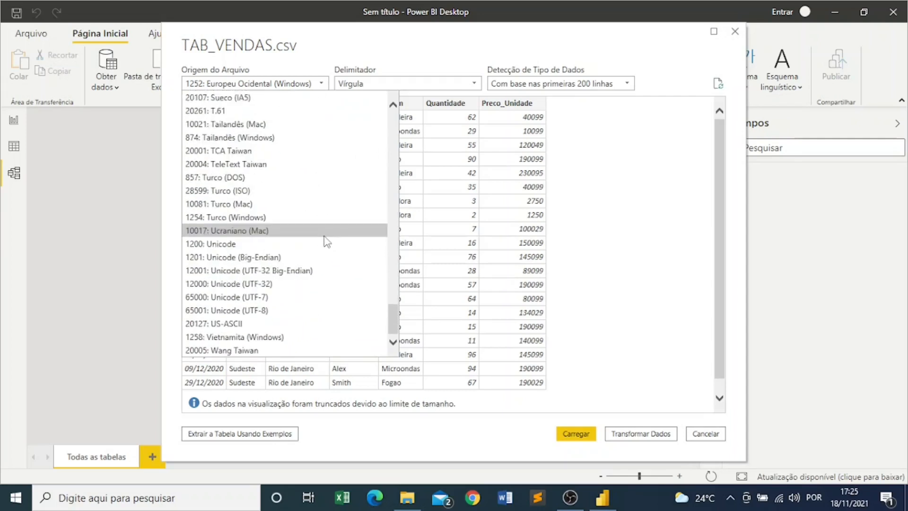
pyautogui.click(245, 312)
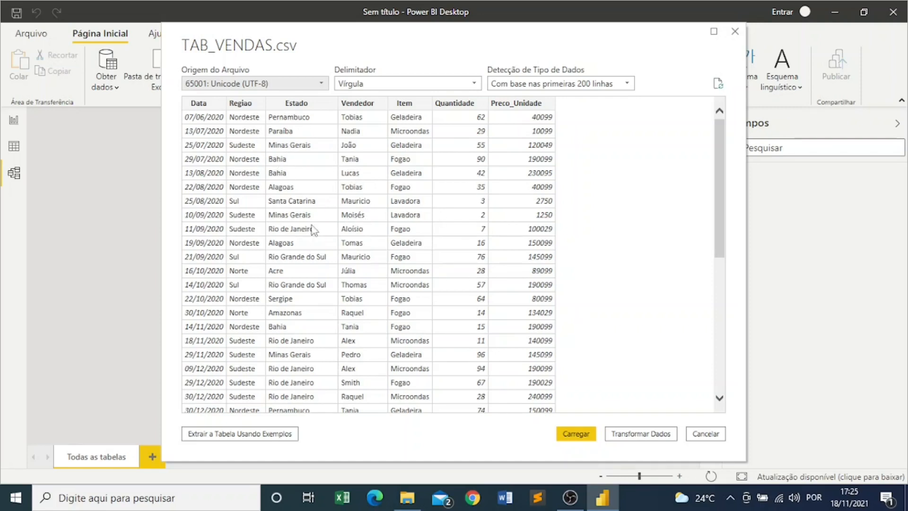
pyautogui.scroll(-2, 512, 287)
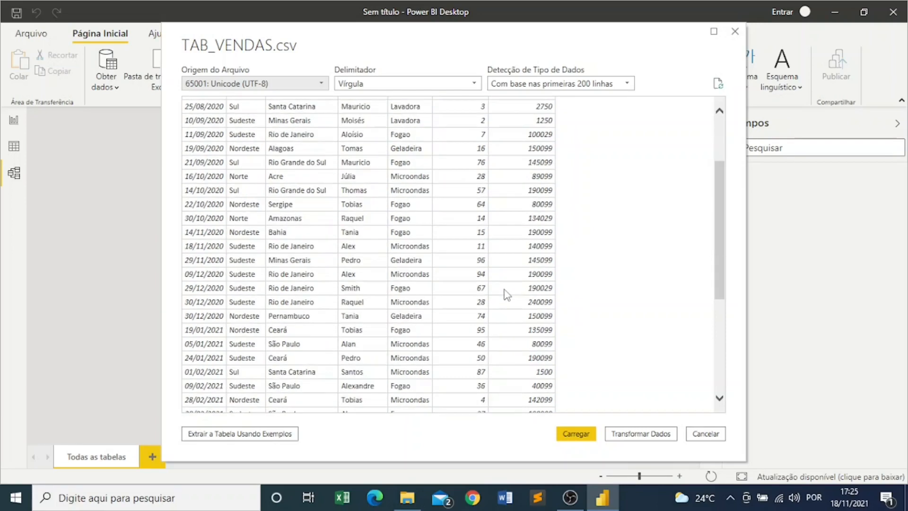
pyautogui.scroll(2, 506, 290)
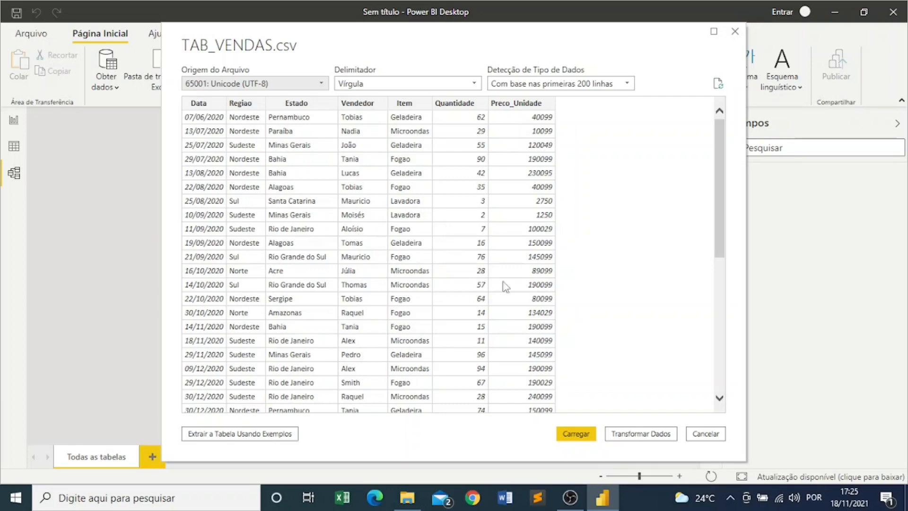
# Step: Switch to the Power BI folder in File Explorer and open TAB_VENDAS.csv in Notepad
pyautogui.click(400, 499)
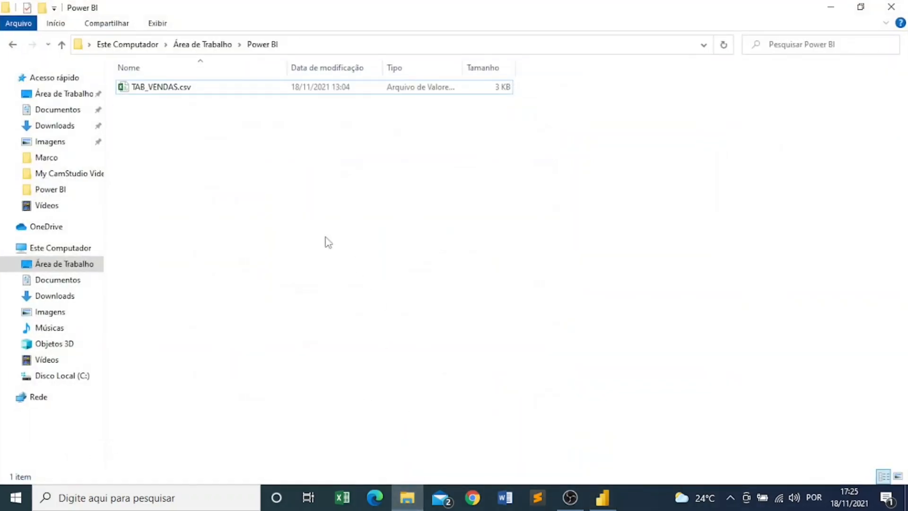
pyautogui.click(182, 96)
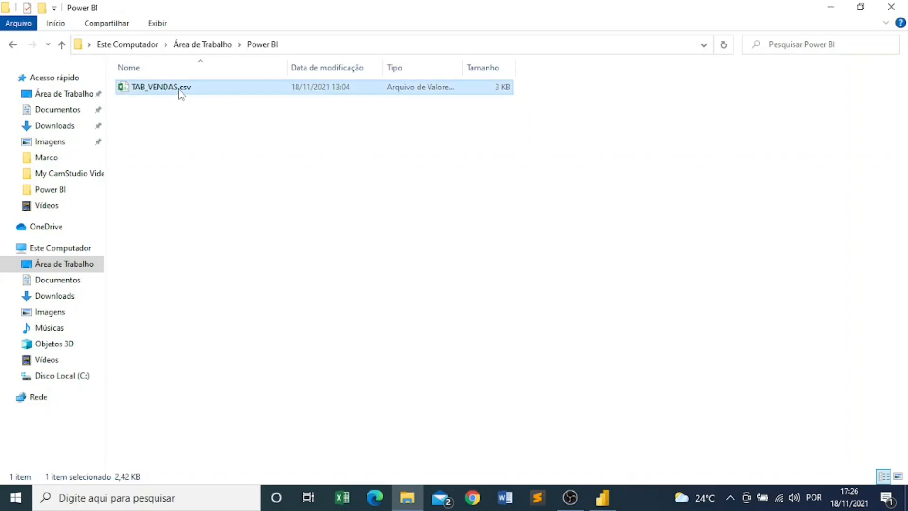
pyautogui.rightClick(181, 95)
pyautogui.moveTo(282, 189)
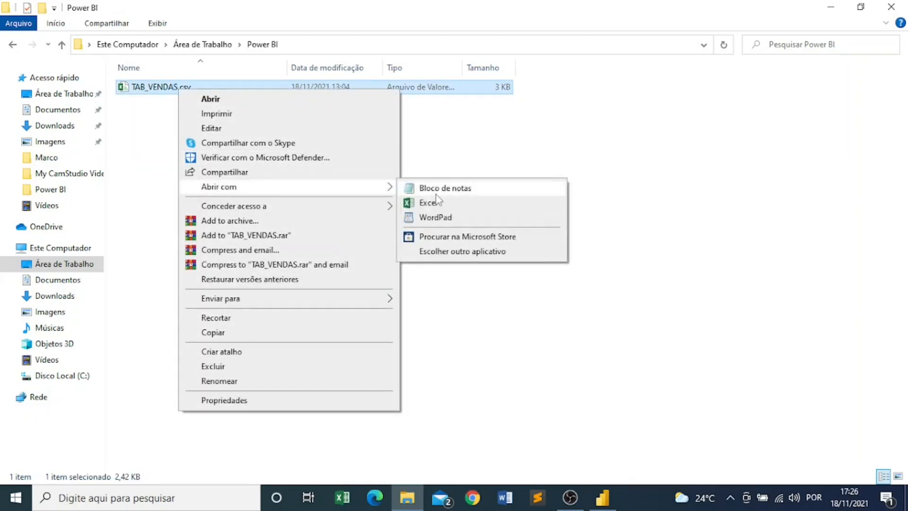
pyautogui.click(437, 192)
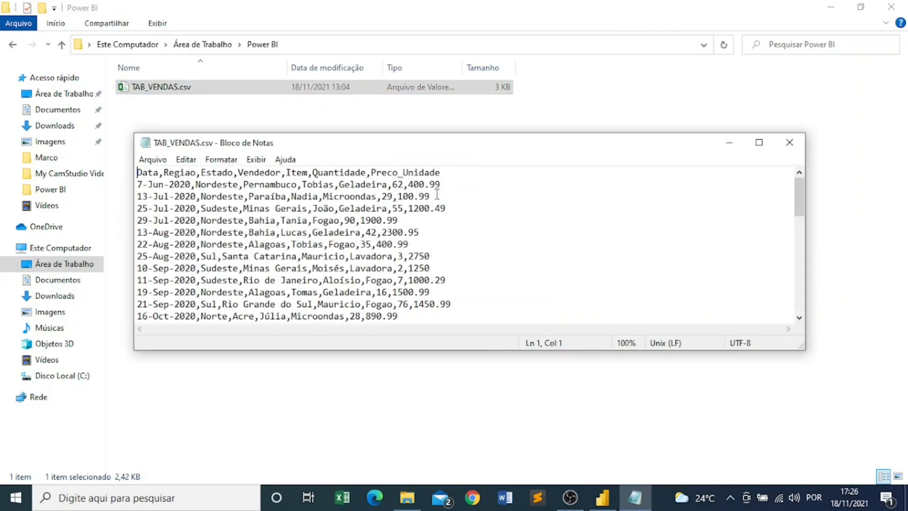
pyautogui.moveTo(549, 95); pyautogui.dragTo(523, 144)
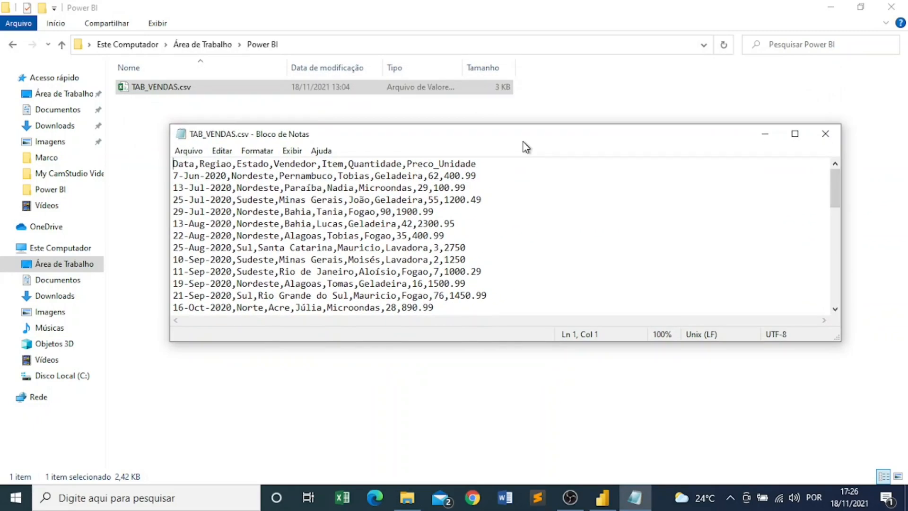
# Step: Compare the first row's Preco_Unidade value in the text file with the Power BI import preview
pyautogui.click(327, 187)
pyautogui.moveTo(444, 176); pyautogui.dragTo(486, 176)
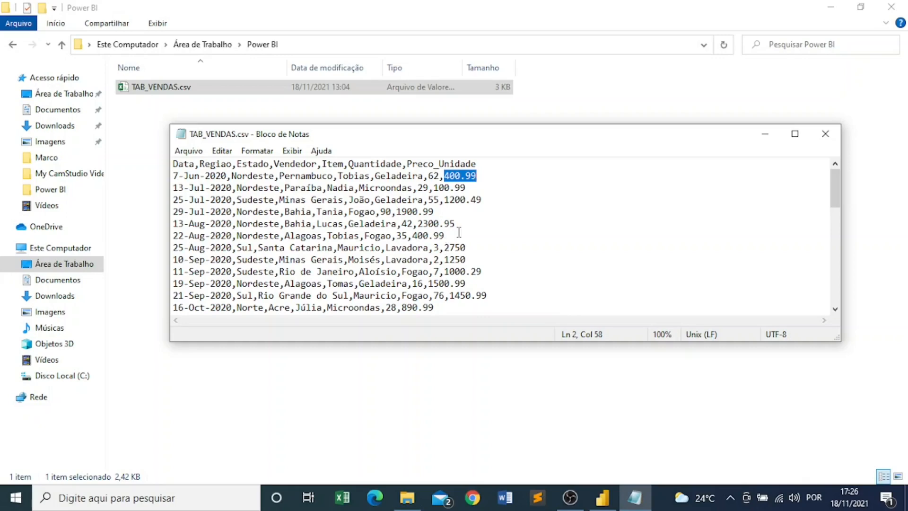
pyautogui.click(602, 496)
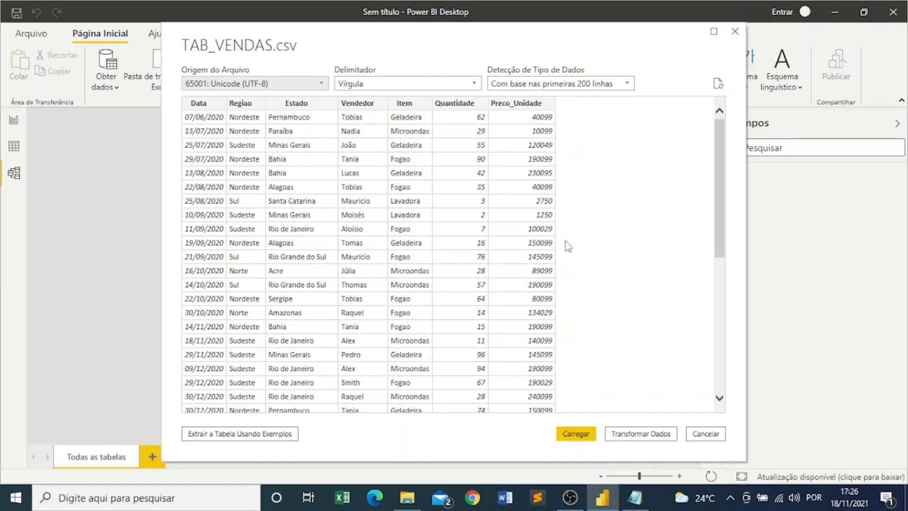
pyautogui.click(633, 495)
pyautogui.click(483, 183)
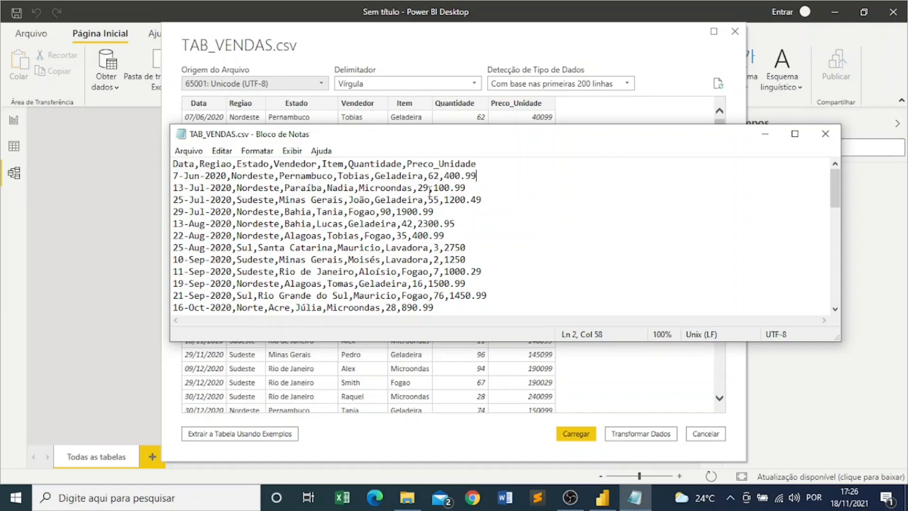
# Step: Examine the decimal points and month abbreviations in the text file, and close it together with the import preview
pyautogui.moveTo(468, 134); pyautogui.dragTo(479, 96)
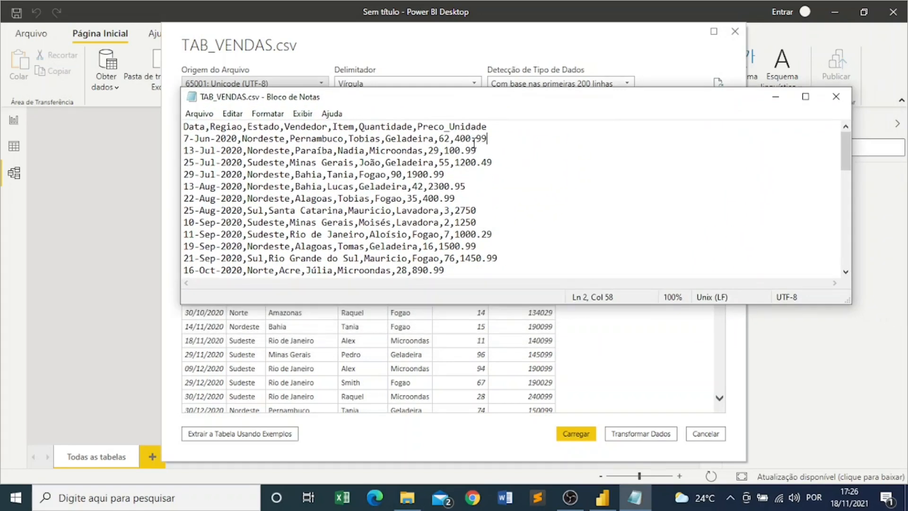
pyautogui.click(472, 140)
pyautogui.moveTo(478, 165); pyautogui.dragTo(480, 168)
pyautogui.click(467, 191)
pyautogui.moveTo(199, 186); pyautogui.dragTo(211, 223)
pyautogui.scroll(-4, 215, 225)
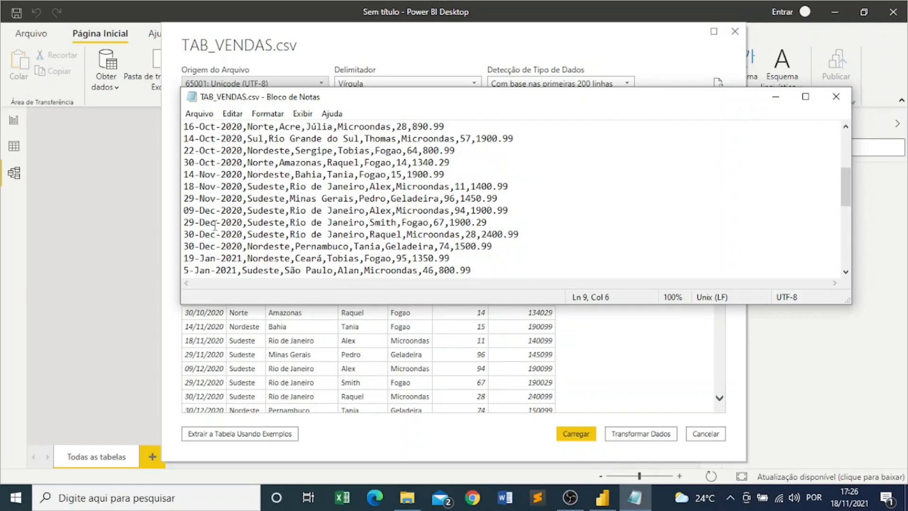
pyautogui.scroll(4, 458, 204)
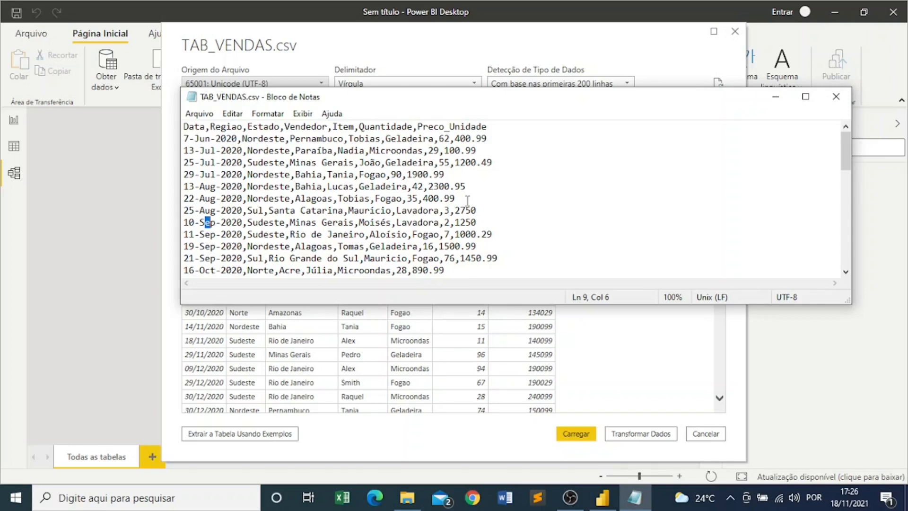
pyautogui.click(836, 97)
pyautogui.click(731, 34)
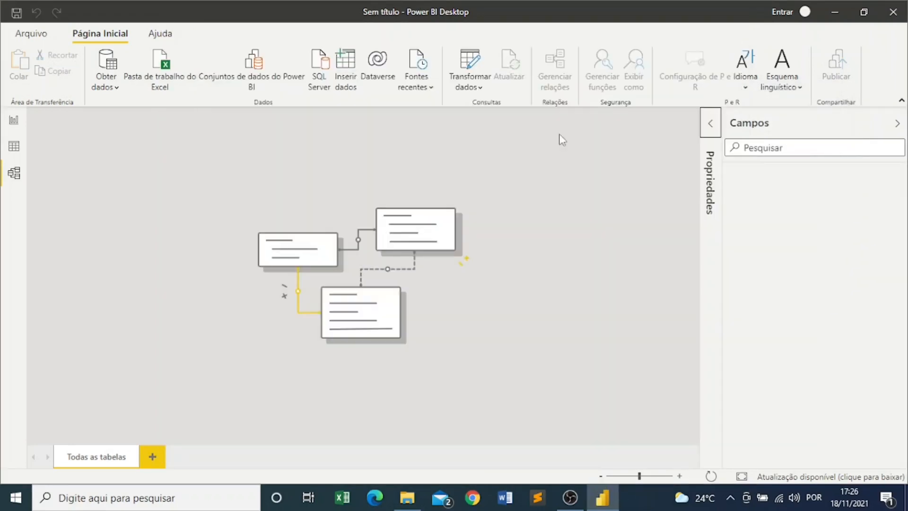
# Step: Open the program options and review the global regional settings
pyautogui.click(32, 34)
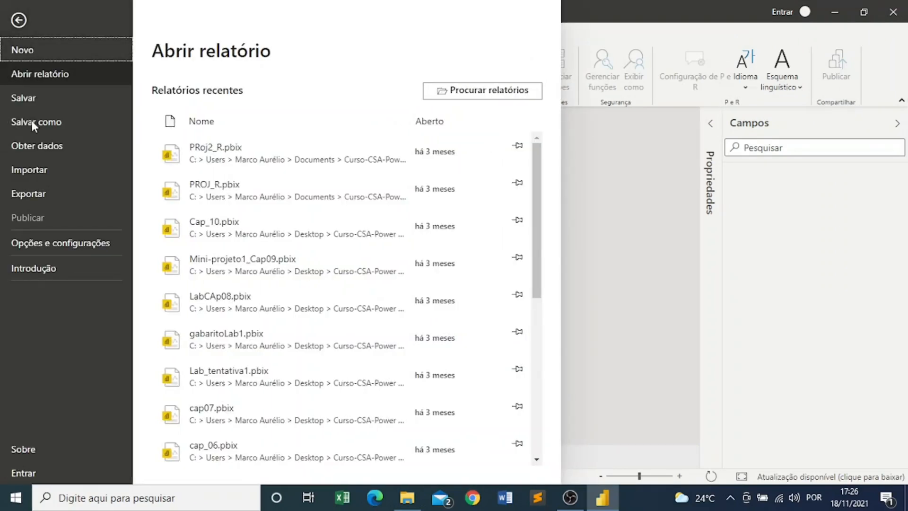
pyautogui.click(40, 237)
pyautogui.click(185, 101)
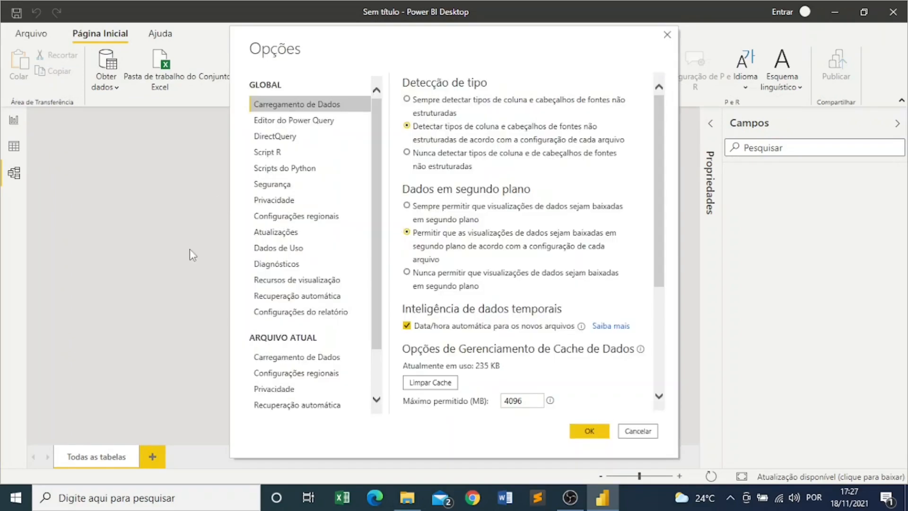
pyautogui.scroll(-2, 325, 232)
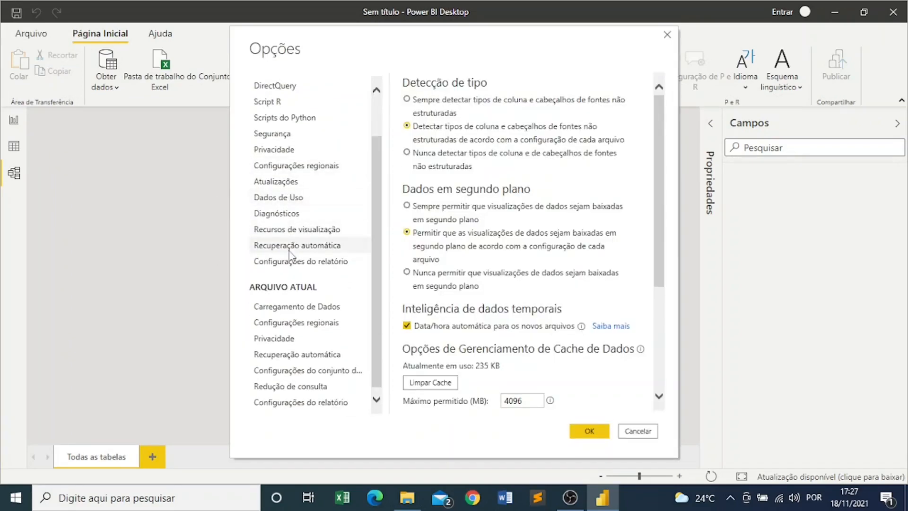
pyautogui.click(317, 166)
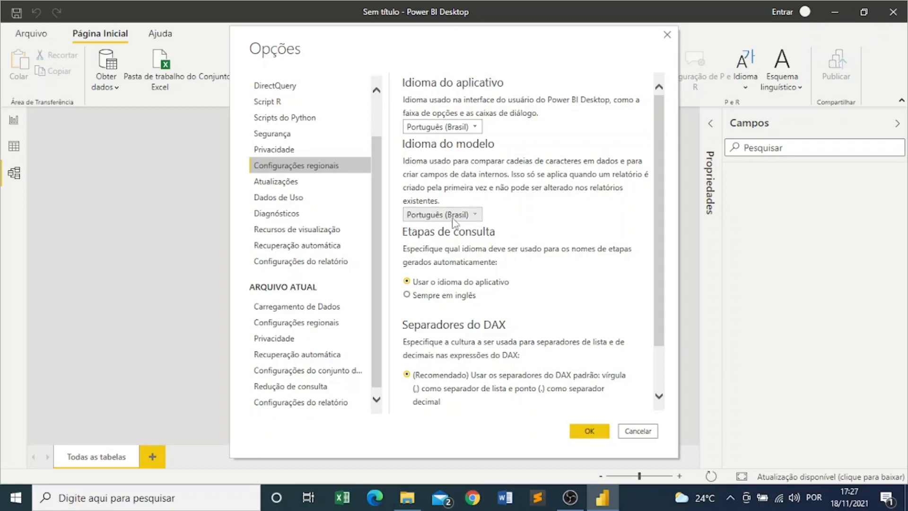
pyautogui.scroll(-1, 352, 255)
# Step: Set the current file's import locale to Inglês (Estados Unidos) in the regional settings and accept the options
pyautogui.click(331, 322)
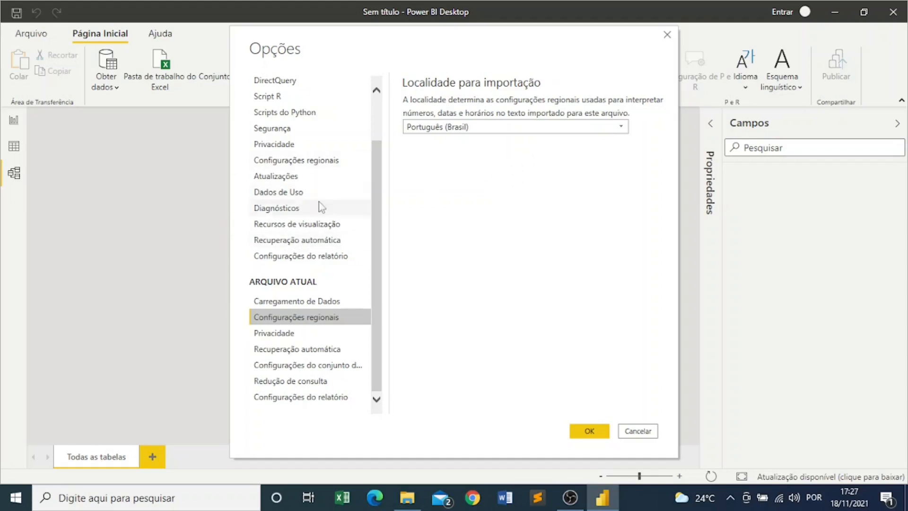
pyautogui.scroll(2, 349, 137)
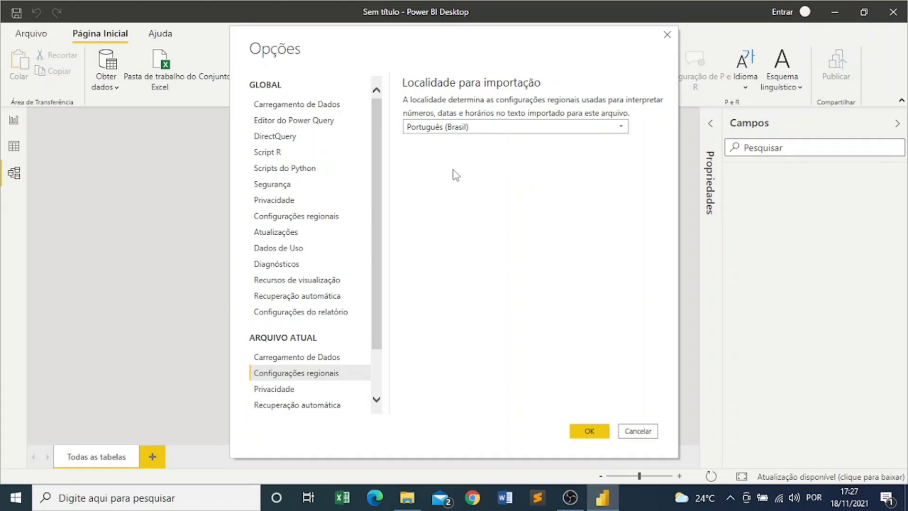
pyautogui.click(586, 127)
pyautogui.press('t')
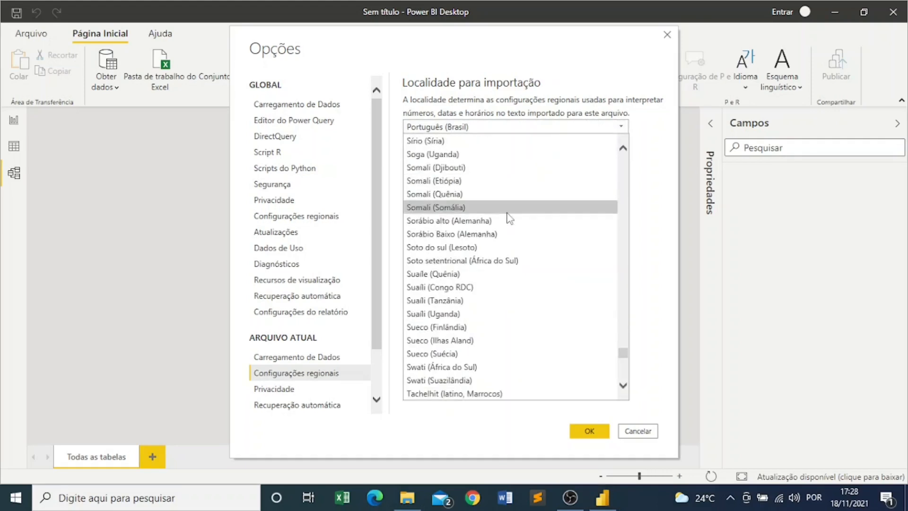
pyautogui.press('i')
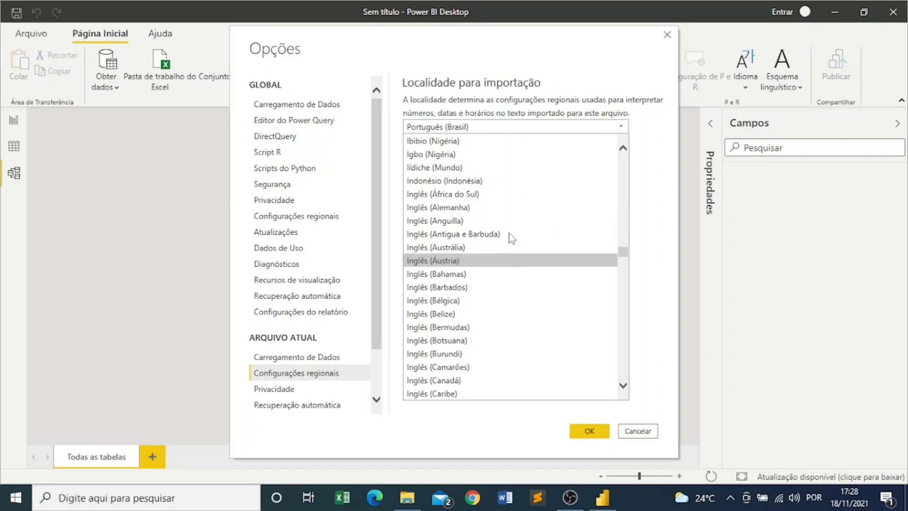
pyautogui.scroll(-3, 532, 326)
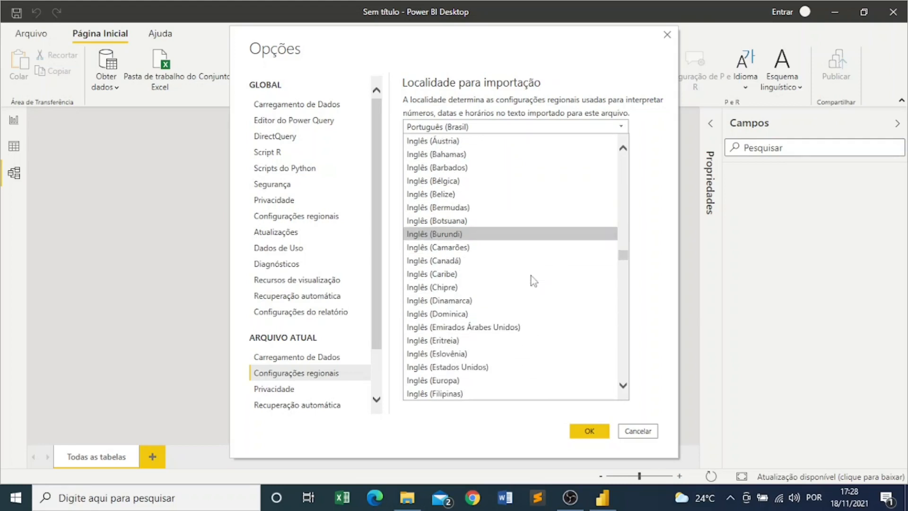
pyautogui.click(520, 373)
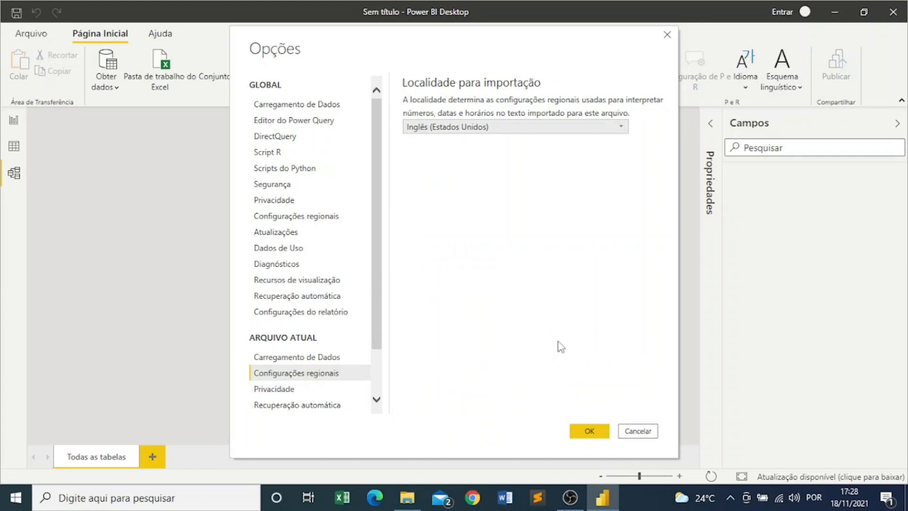
pyautogui.click(589, 431)
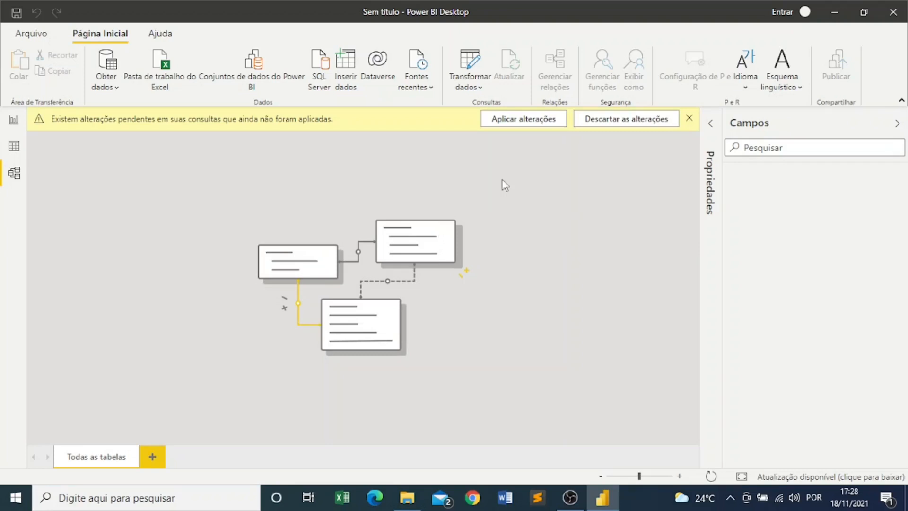
# Step: Apply the pending query changes and open TAB_VENDAS.csv from the Power BI folder as a Texto/CSV data source
pyautogui.click(533, 123)
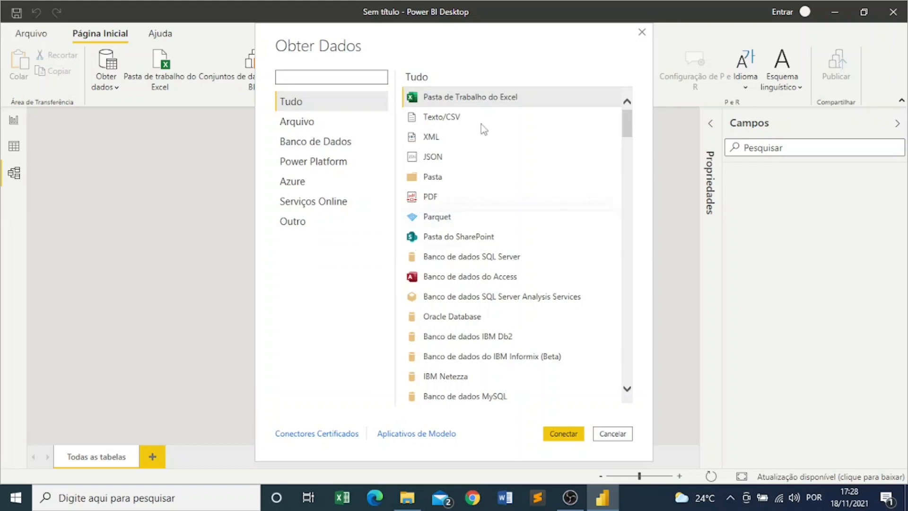
pyautogui.click(486, 113)
pyautogui.click(563, 433)
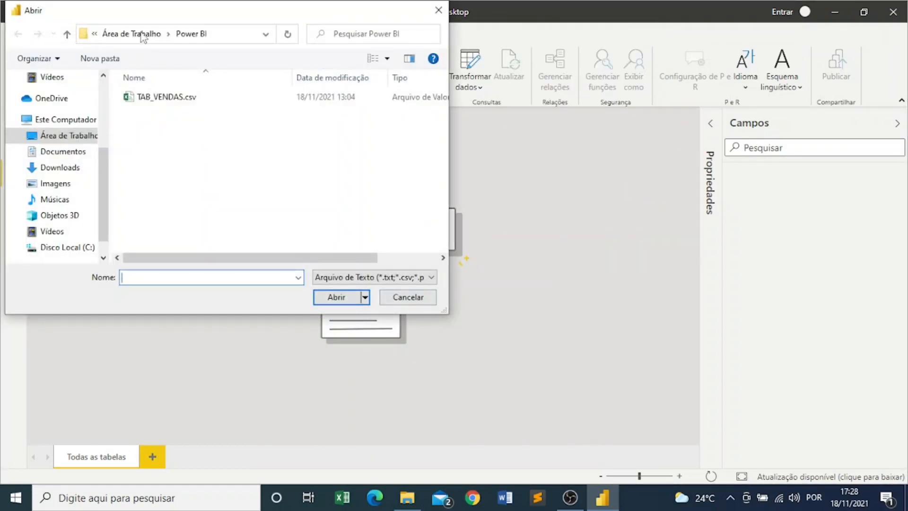
pyautogui.click(152, 98)
pyautogui.click(337, 297)
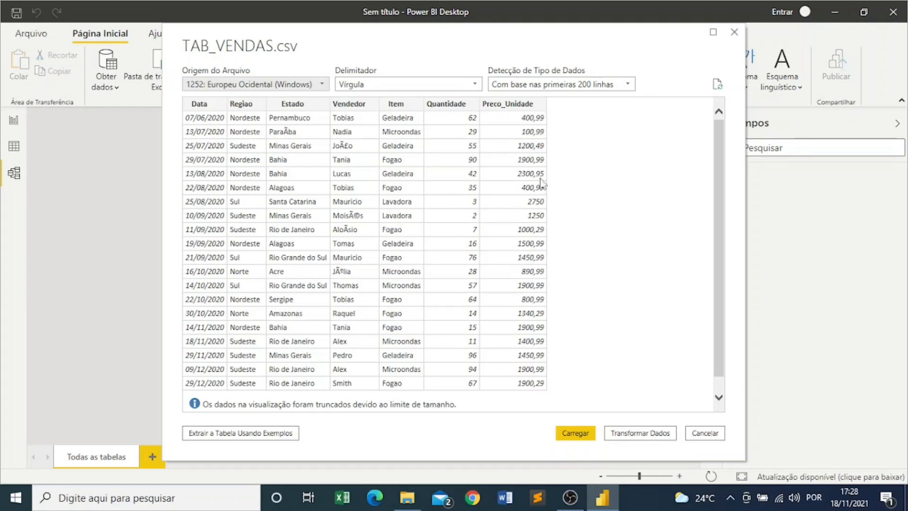
# Step: Set the file origin of the TAB_VENDAS.csv import to 65001: Unicode (UTF-8)
pyautogui.click(232, 84)
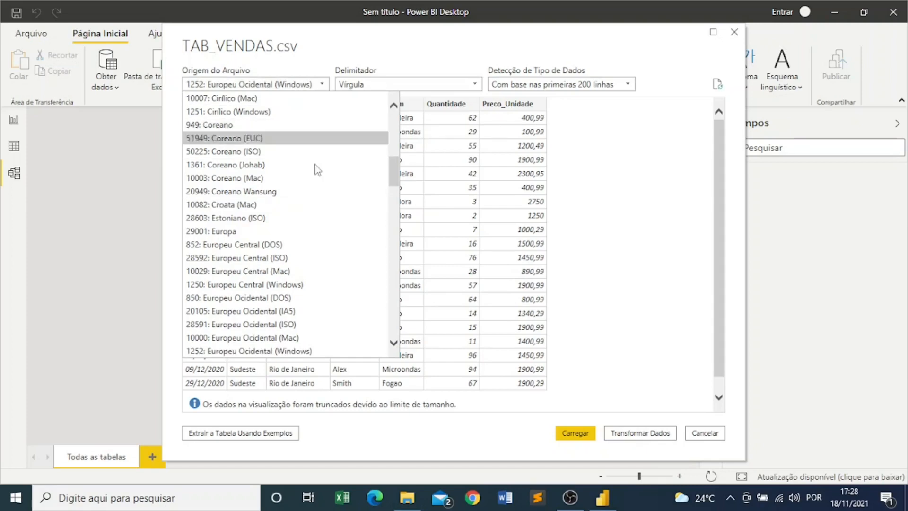
pyautogui.scroll(-10, 352, 255)
pyautogui.scroll(-20, 357, 250)
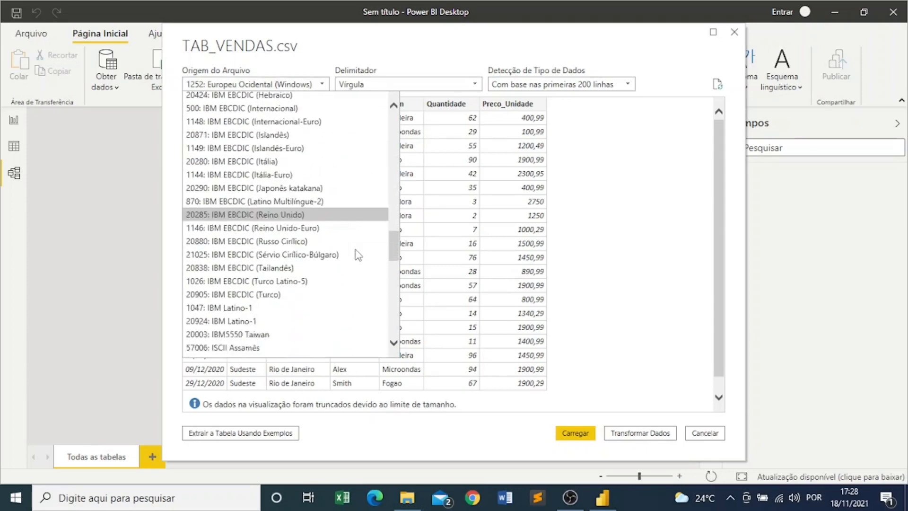
pyautogui.scroll(-3, 354, 257)
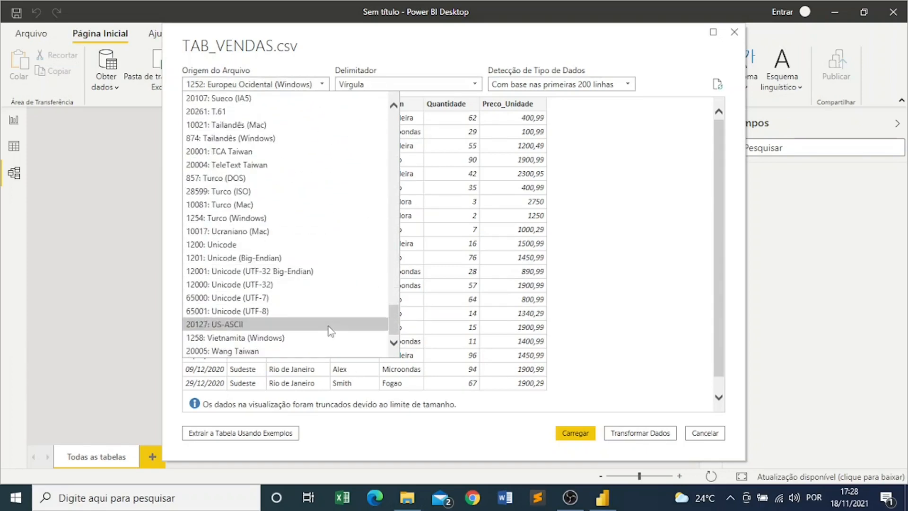
pyautogui.click(315, 319)
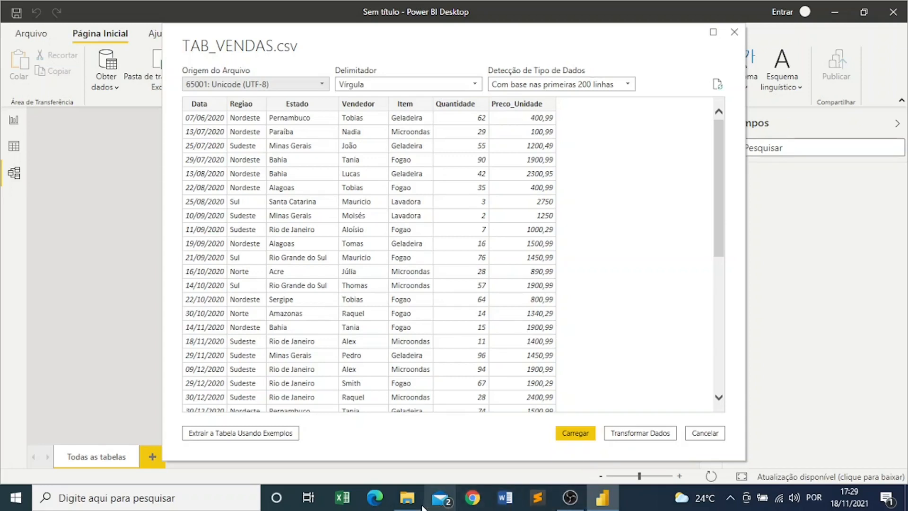
# Step: Switch to the Power BI folder in File Explorer and open TAB_VENDAS.csv in Notepad
pyautogui.click(407, 497)
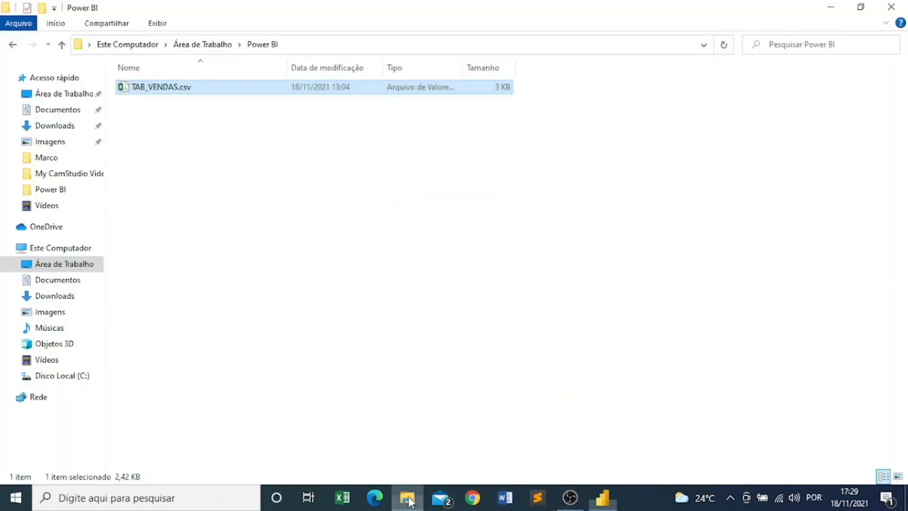
pyautogui.rightClick(164, 90)
pyautogui.moveTo(308, 189)
pyautogui.click(426, 187)
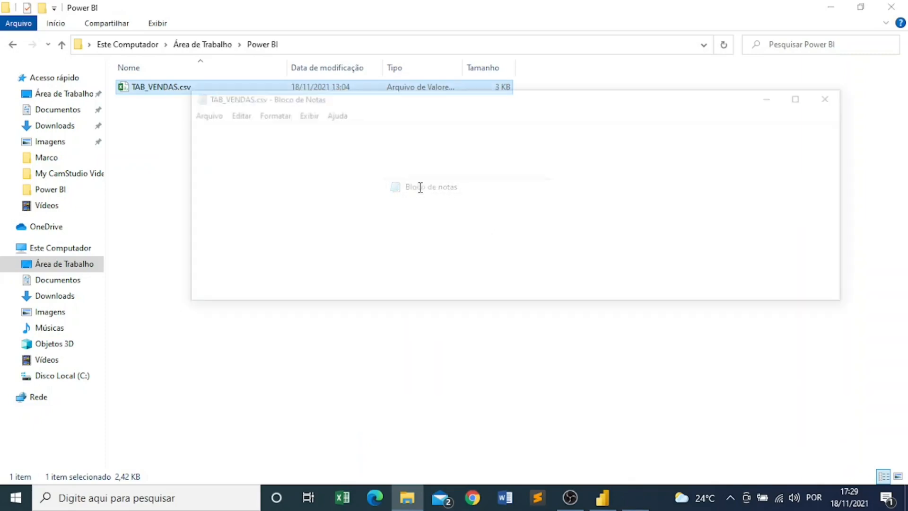
# Step: Place the narrowed text file beside the Power BI import preview, compare the Preco_Unidade values, and close the text file
pyautogui.click(602, 498)
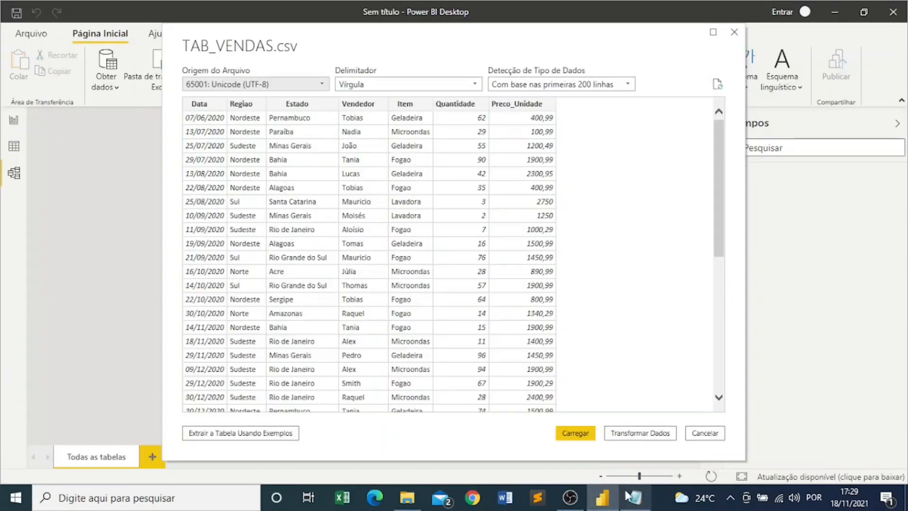
pyautogui.click(634, 497)
pyautogui.moveTo(594, 100); pyautogui.dragTo(559, 104)
pyautogui.moveTo(817, 258); pyautogui.dragTo(493, 258)
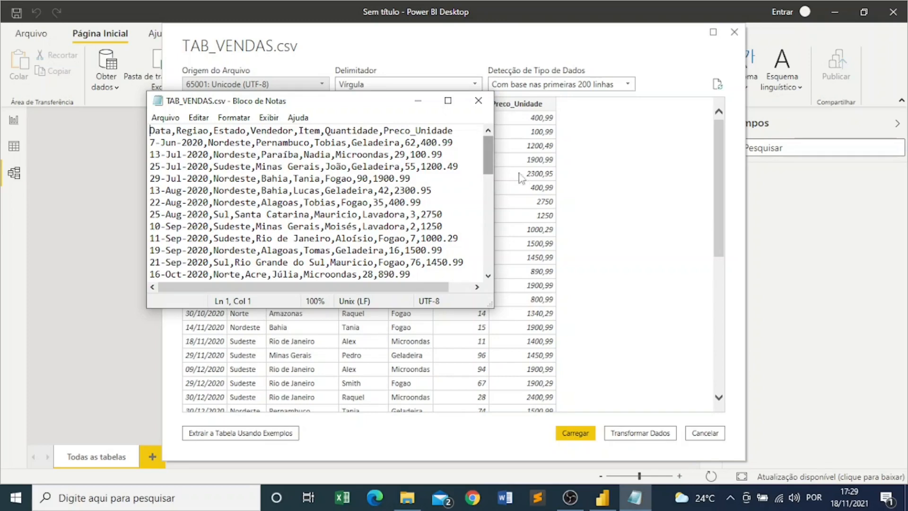
pyautogui.click(481, 104)
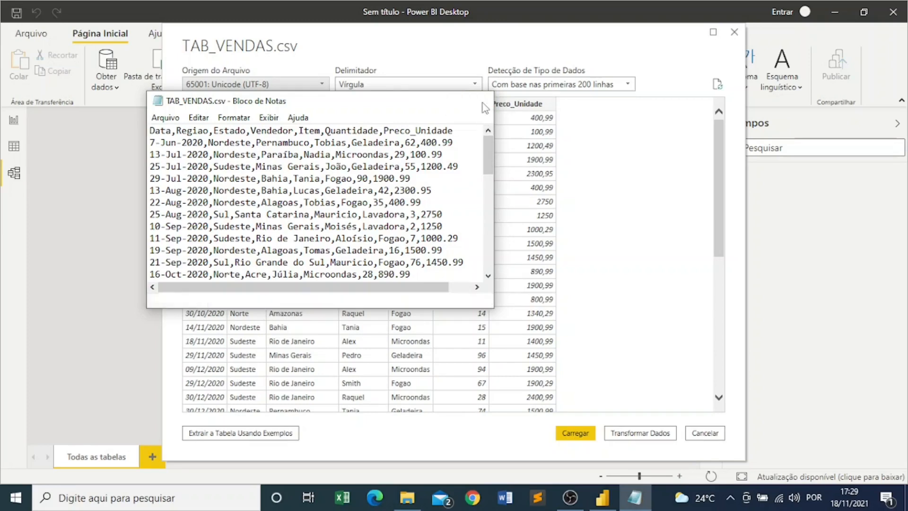
# Step: Load the TAB_VENDAS data into the model and move its table card to the middle of the diagram
pyautogui.click(564, 437)
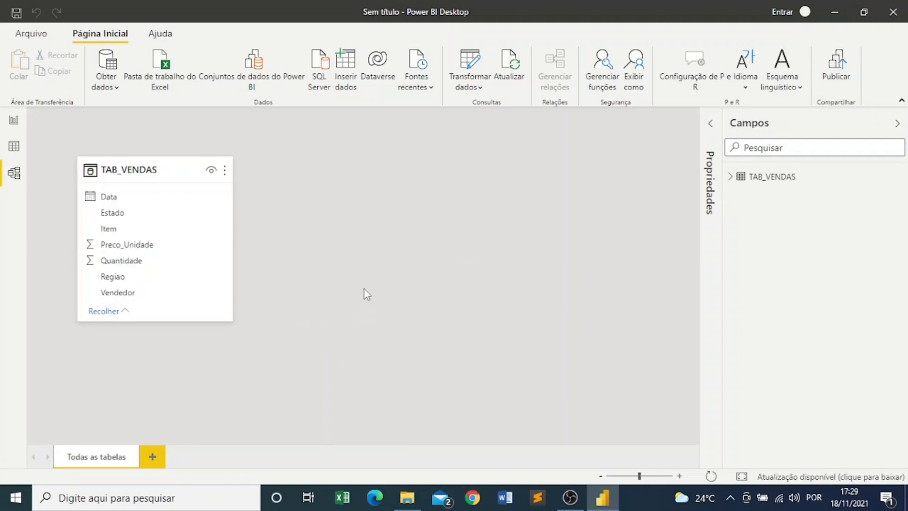
pyautogui.moveTo(147, 162); pyautogui.dragTo(353, 186)
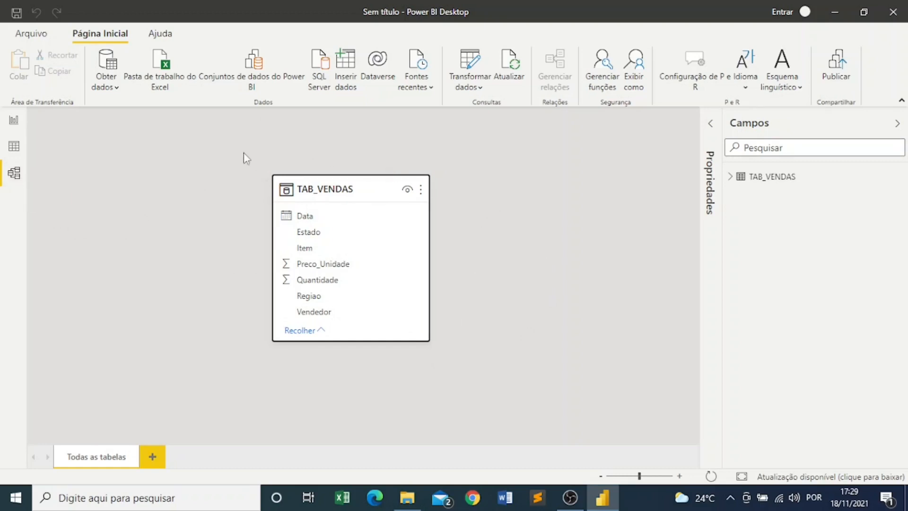
# Step: Expand TAB_VENDAS in the model's field list and examine its fields
pyautogui.click(731, 177)
pyautogui.click(897, 123)
pyautogui.click(902, 124)
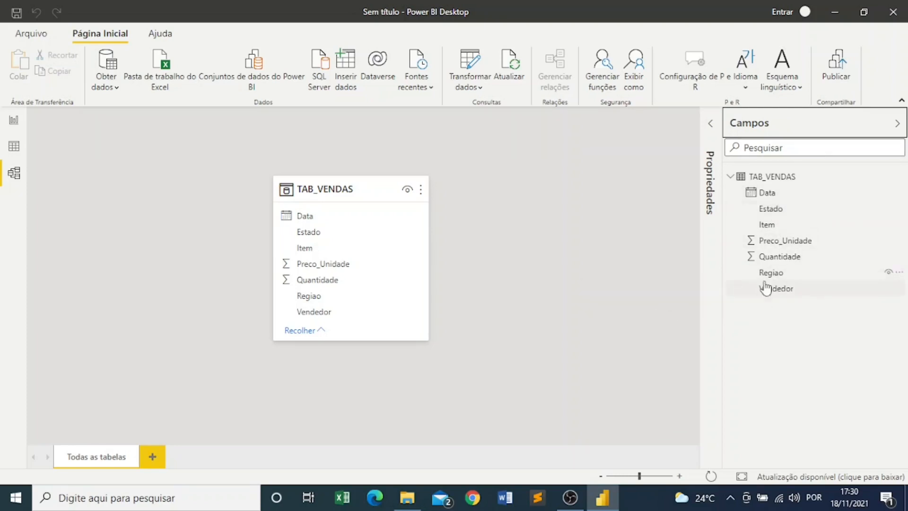
# Step: Switch to the data view and review the rows and expanded field list of TAB_VENDAS
pyautogui.click(5, 150)
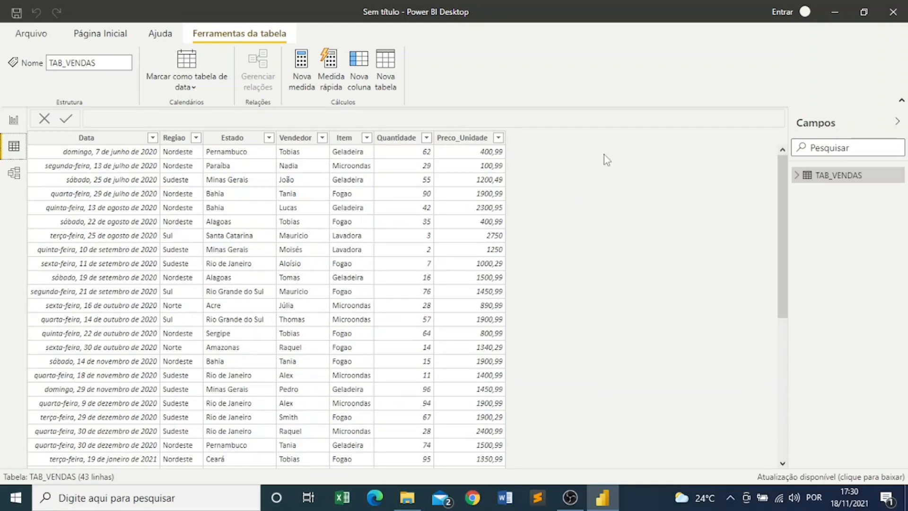
pyautogui.scroll(-5, 690, 214)
pyautogui.scroll(5, 690, 214)
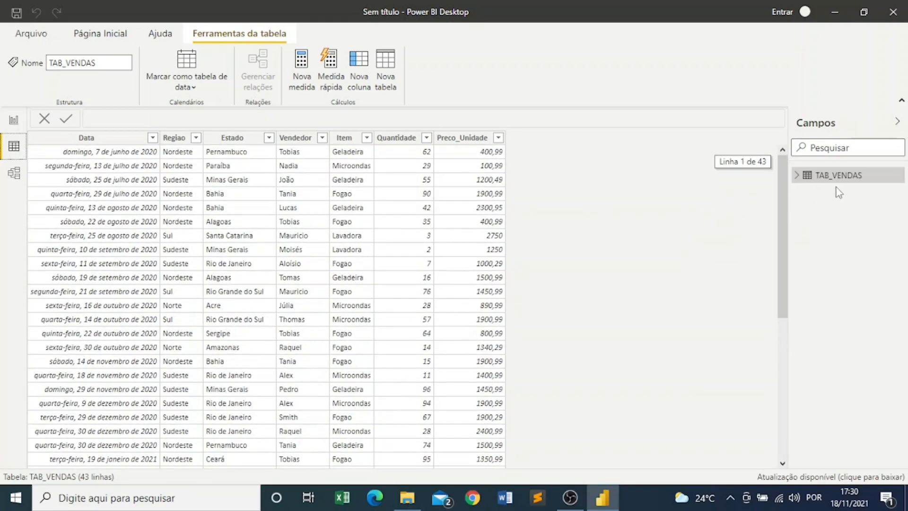
pyautogui.click(797, 176)
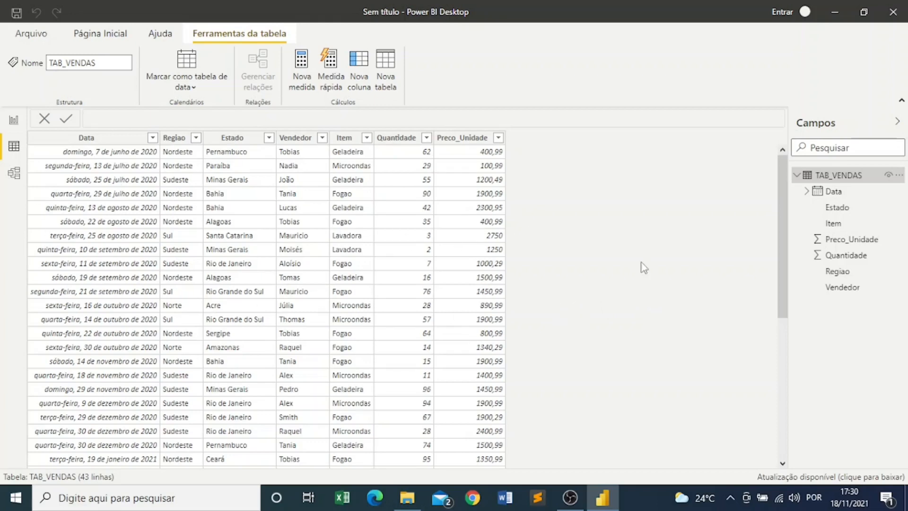
pyautogui.scroll(-2, 615, 200)
pyautogui.scroll(2, 615, 208)
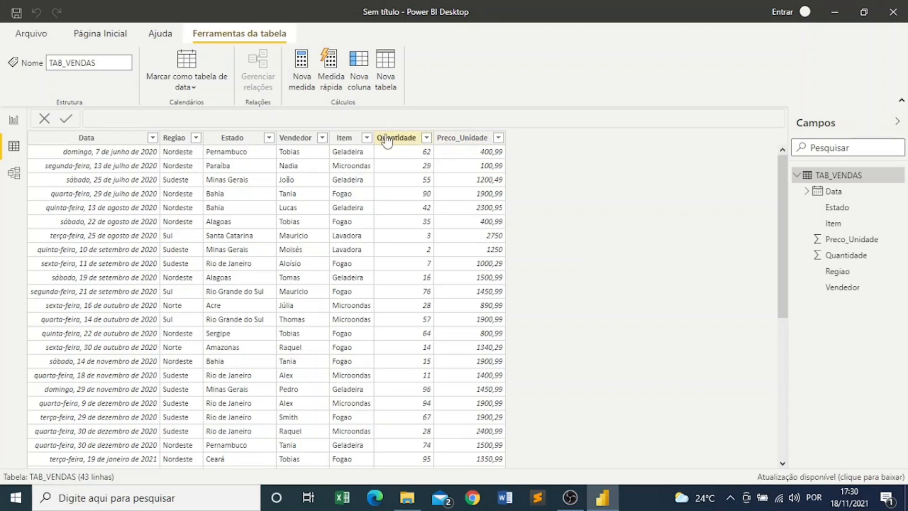
# Step: Rename the Preco_Unidade column to Preco
pyautogui.click(466, 140)
pyautogui.doubleClick(455, 138)
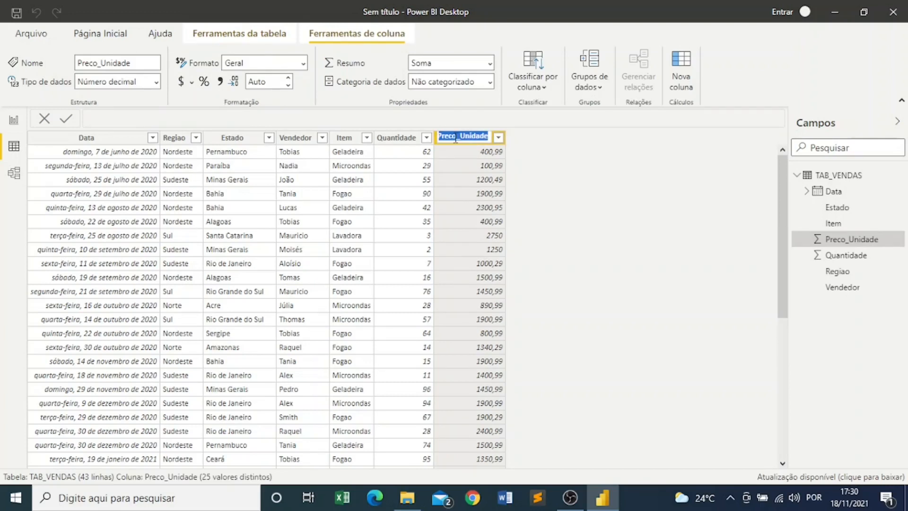
pyautogui.write('Preco_Unidade')
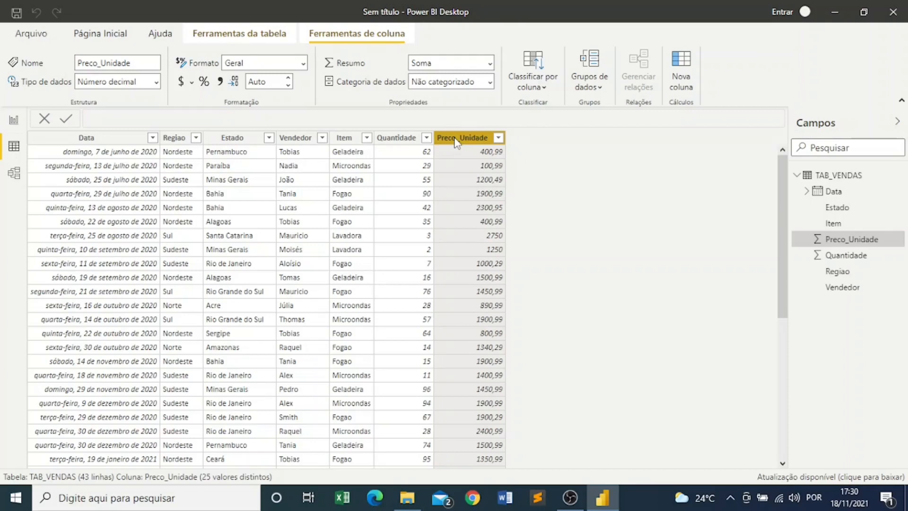
pyautogui.press('Return')
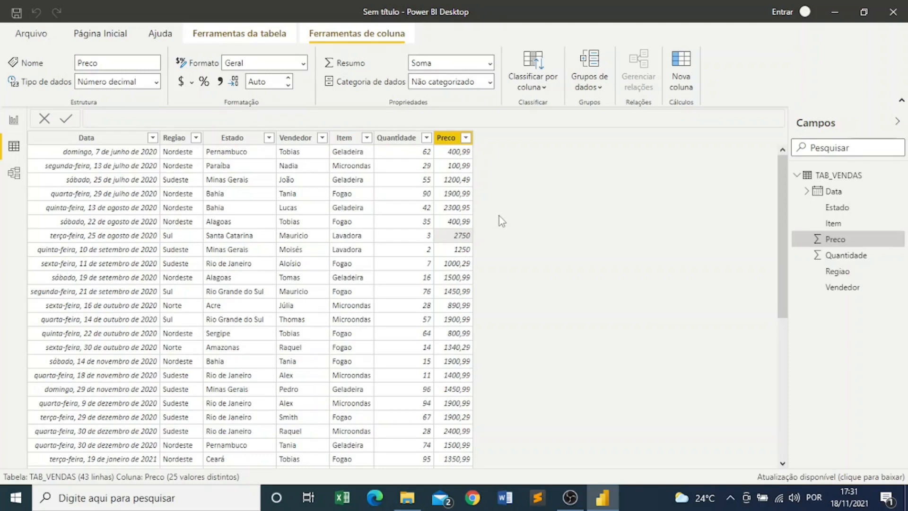
# Step: Set the Preco column to display 2 decimal places
pyautogui.click(441, 141)
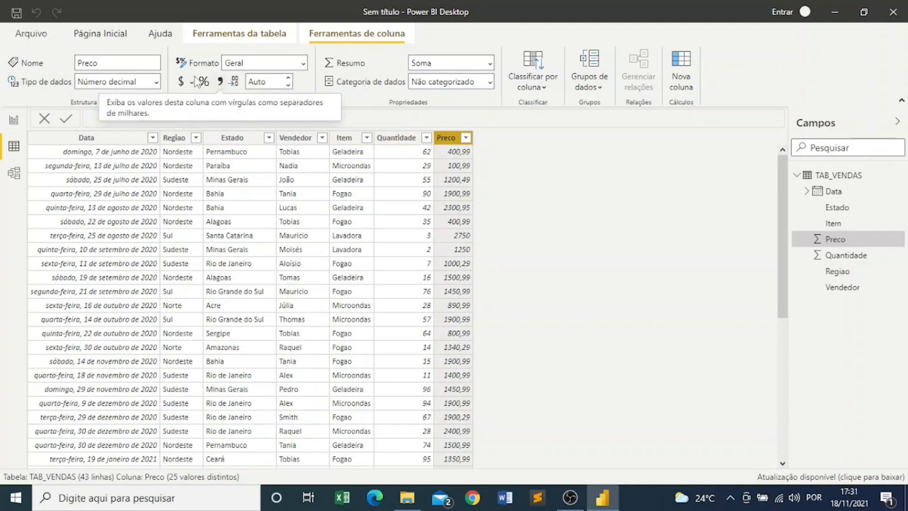
pyautogui.click(288, 78)
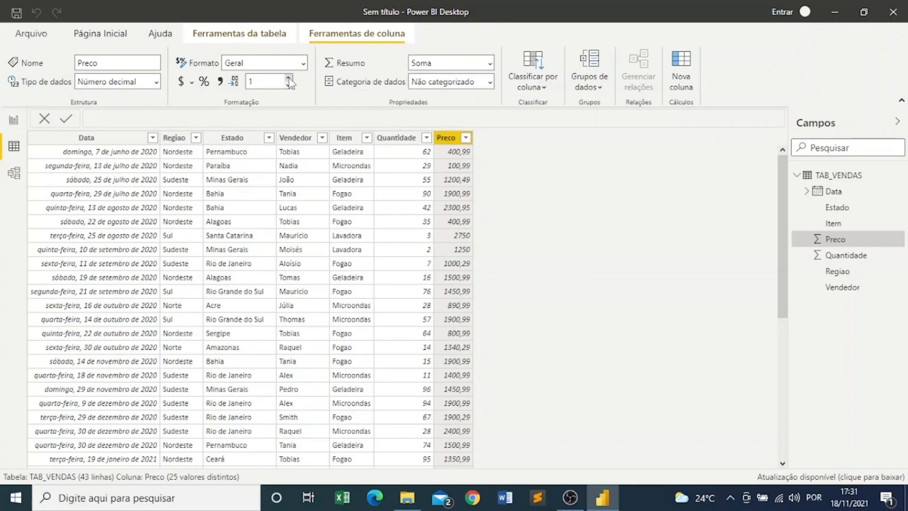
pyautogui.click(288, 78)
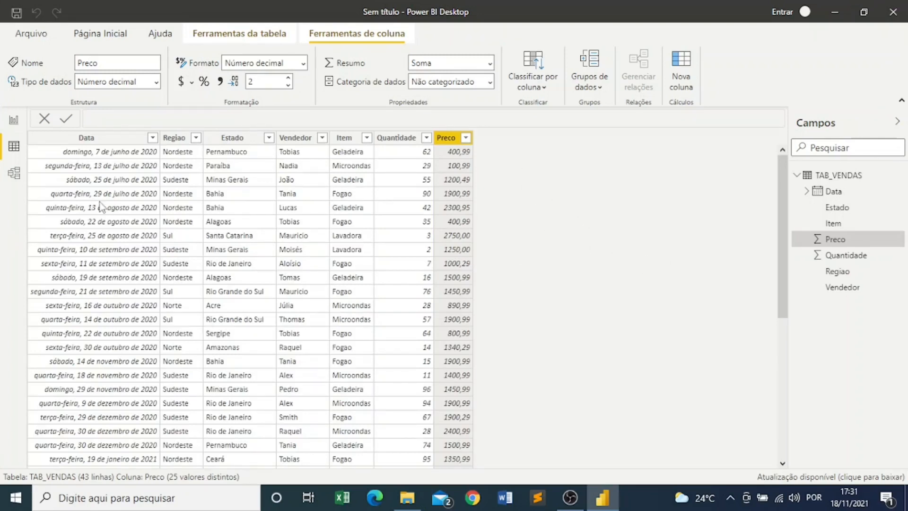
# Step: Set the Data column's format to the short date *14/03/2001 (dd/mm/yyyy)
pyautogui.click(85, 136)
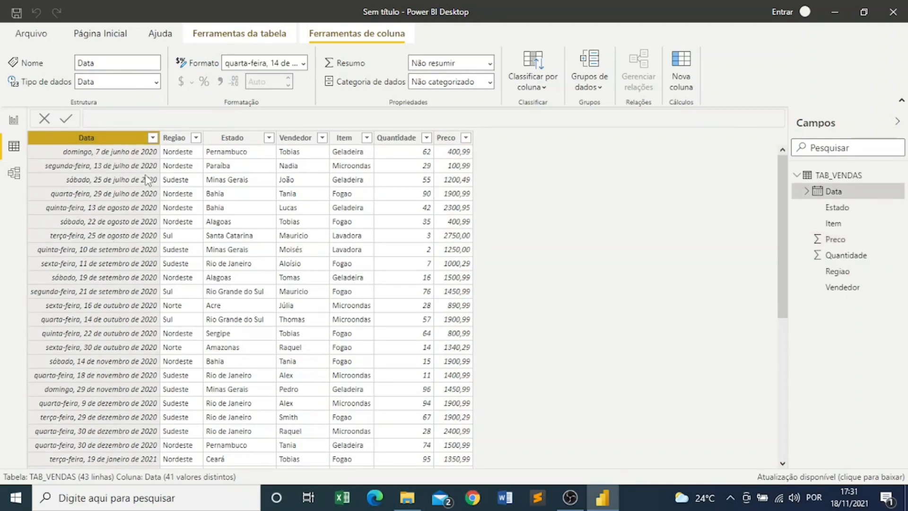
pyautogui.click(303, 64)
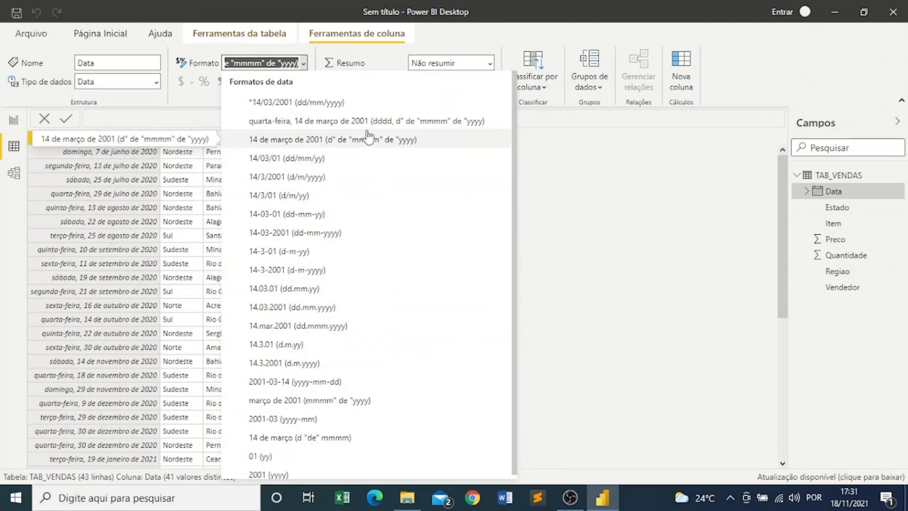
pyautogui.click(295, 109)
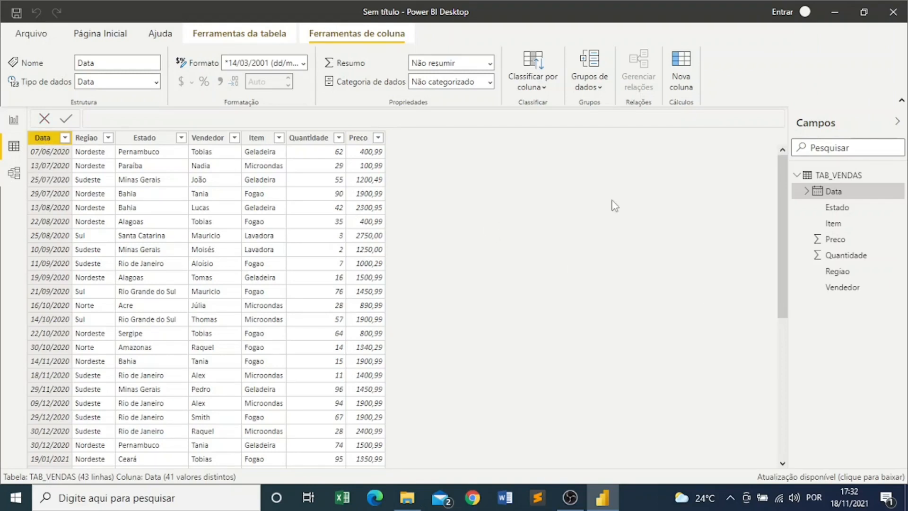
# Step: Create a new measure in TAB_VENDAS with the formula Medida = GEOMEAN(TAB_VENDAS[Preco])
pyautogui.click(223, 38)
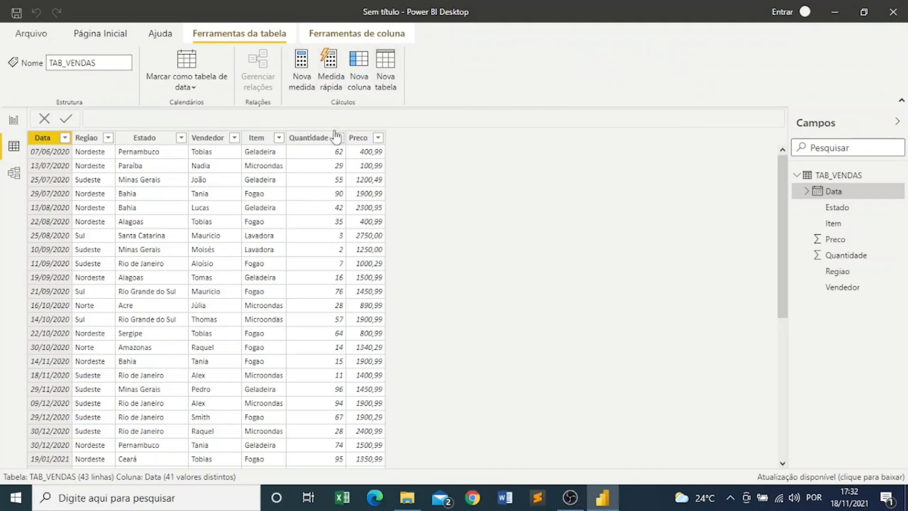
pyautogui.click(317, 76)
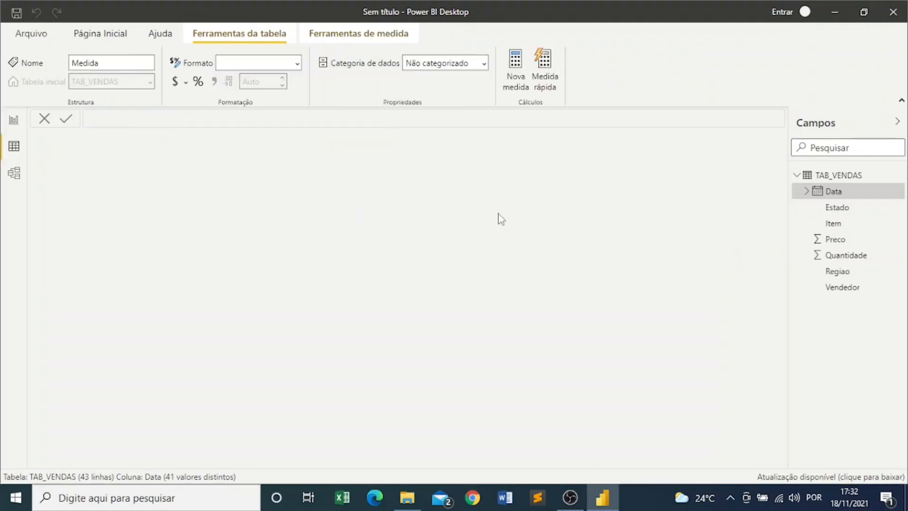
pyautogui.click(188, 115)
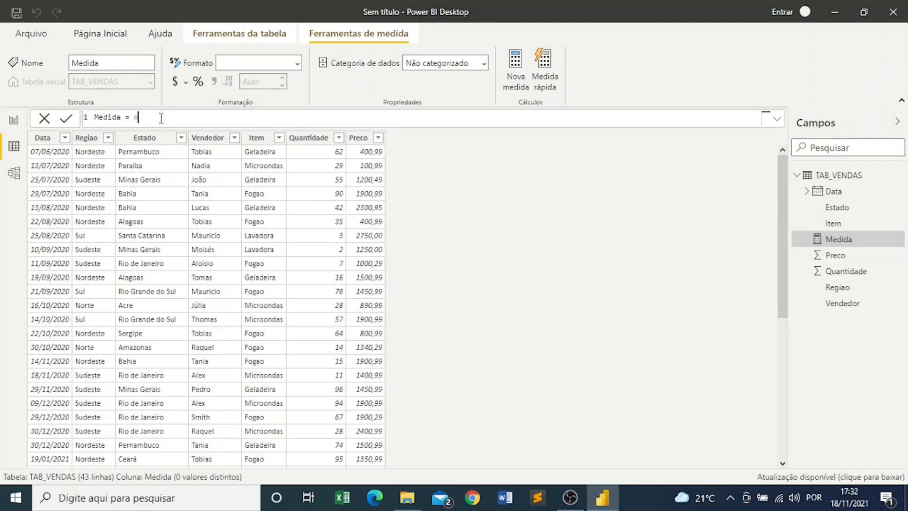
pyautogui.write('mean')
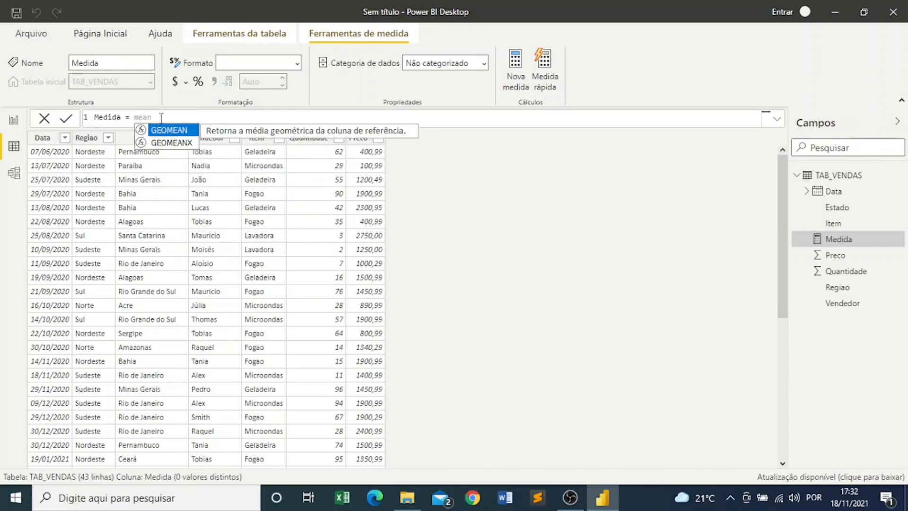
pyautogui.press('Tab')
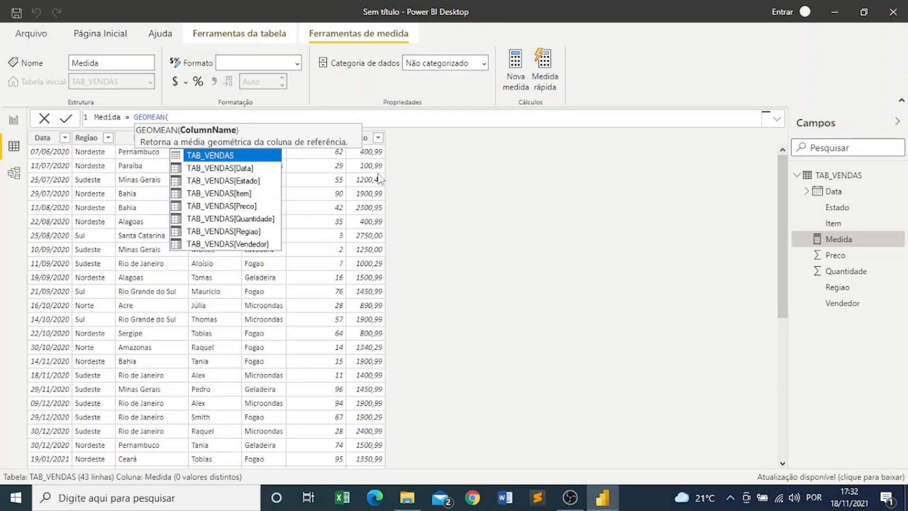
pyautogui.click(250, 207)
pyautogui.click(250, 206)
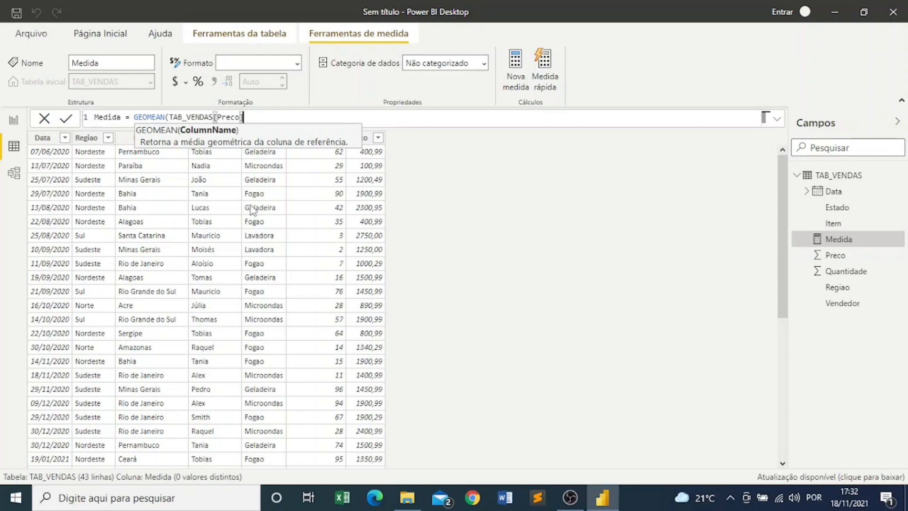
pyautogui.press('Return')
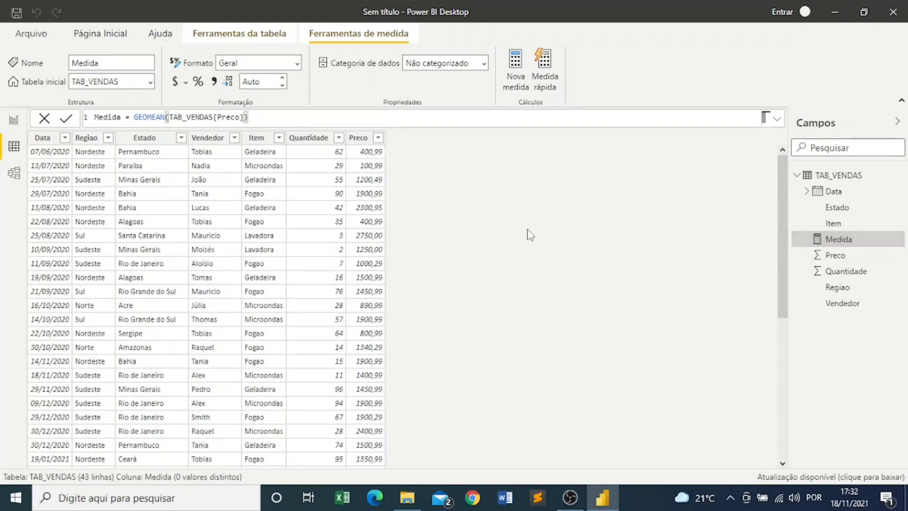
# Step: Add a card visual showing Medida to the report page and enlarge it
pyautogui.click(14, 121)
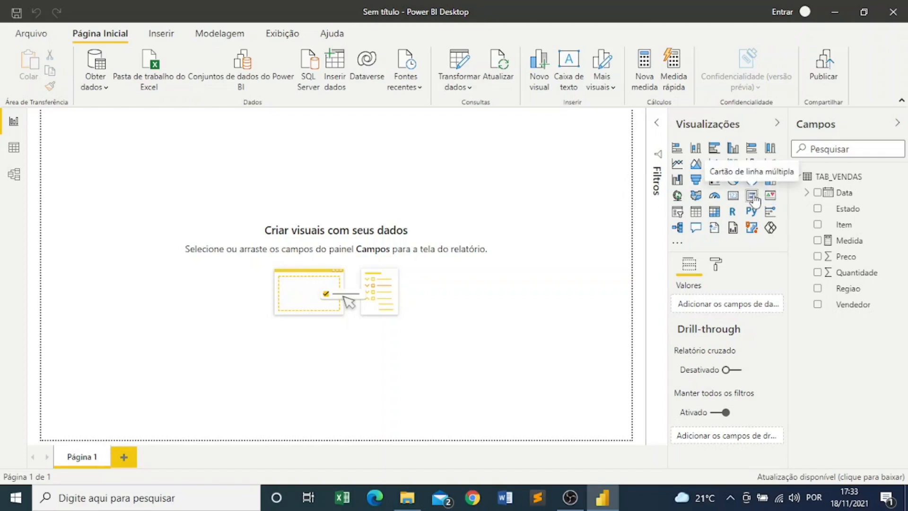
pyautogui.click(733, 196)
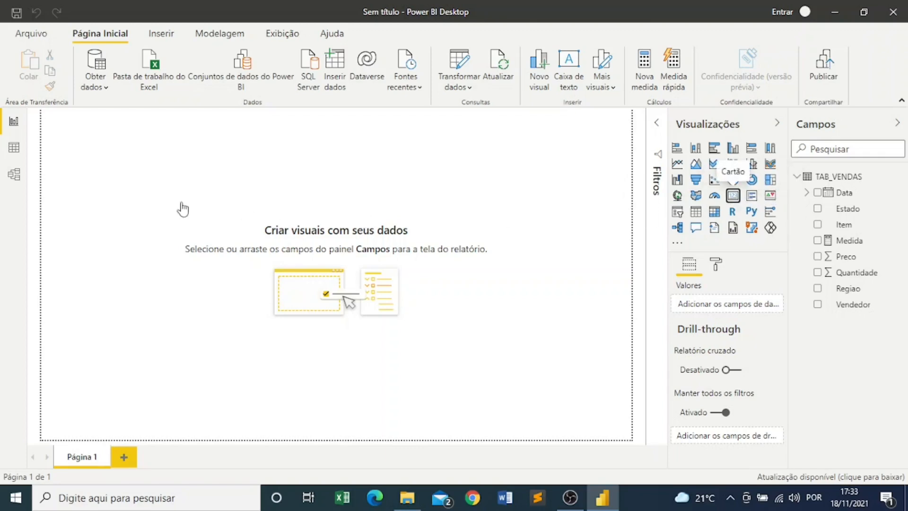
pyautogui.moveTo(103, 156); pyautogui.dragTo(322, 250)
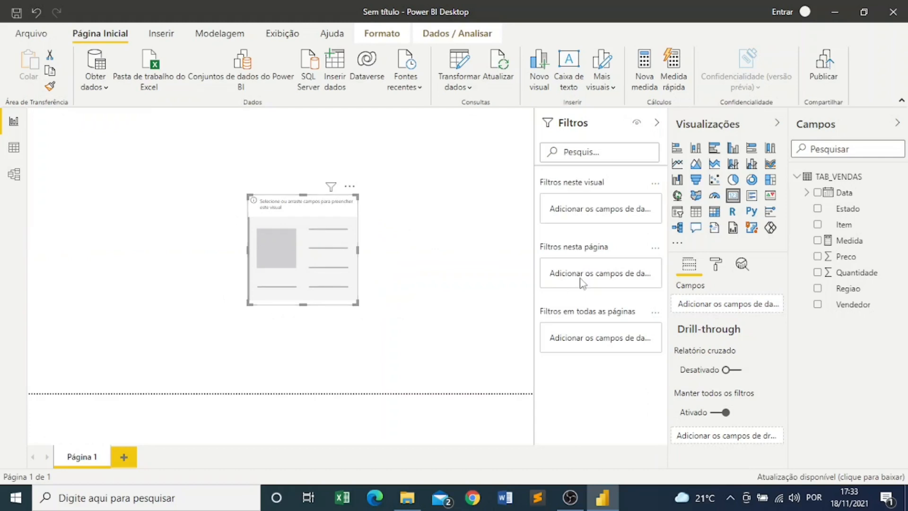
pyautogui.click(818, 241)
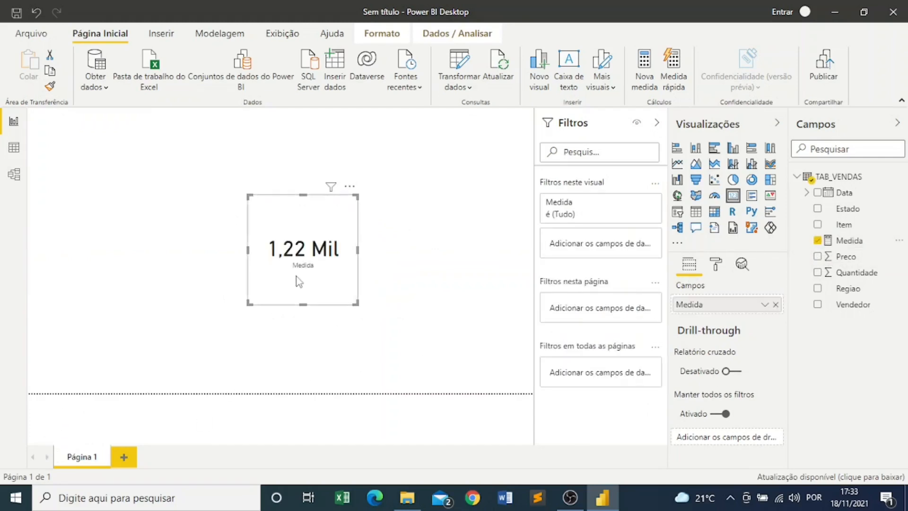
pyautogui.moveTo(250, 303); pyautogui.dragTo(156, 319)
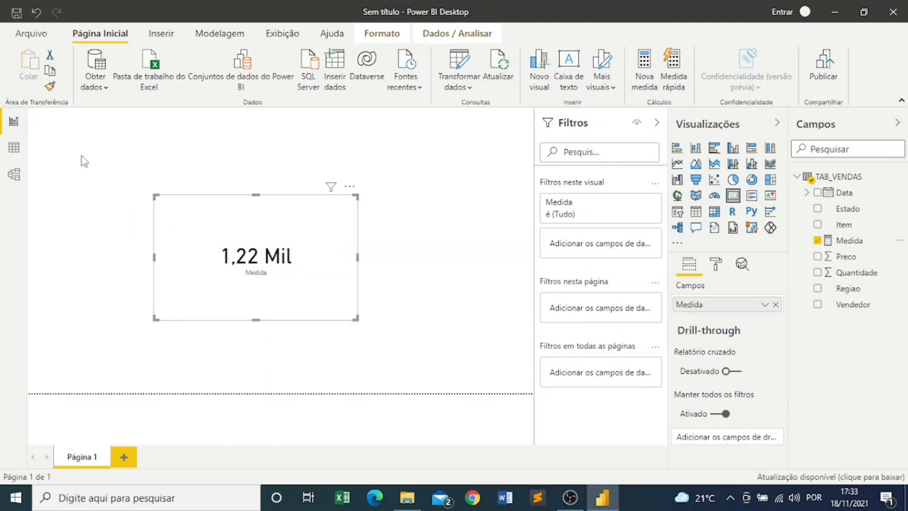
# Step: Look through the table's Preco values in the data view, and delete the Medida card from the report page
pyautogui.click(14, 147)
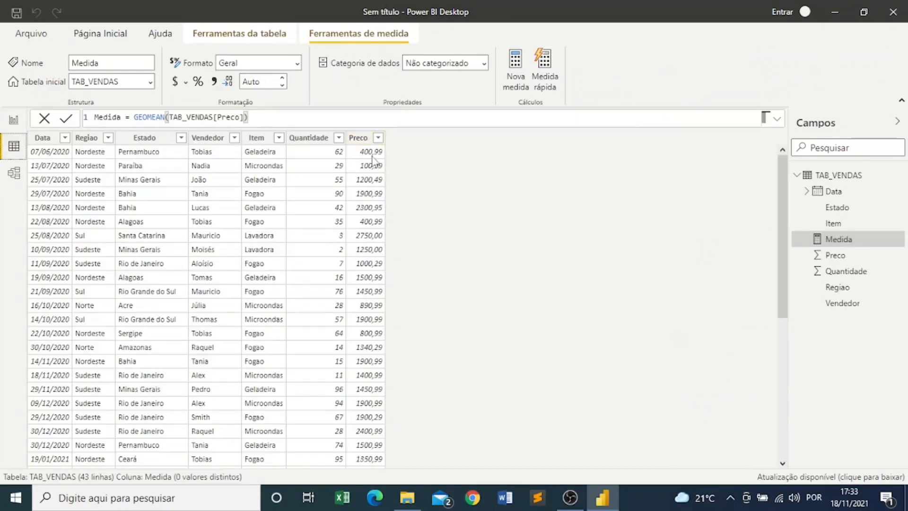
pyautogui.scroll(-7, 378, 189)
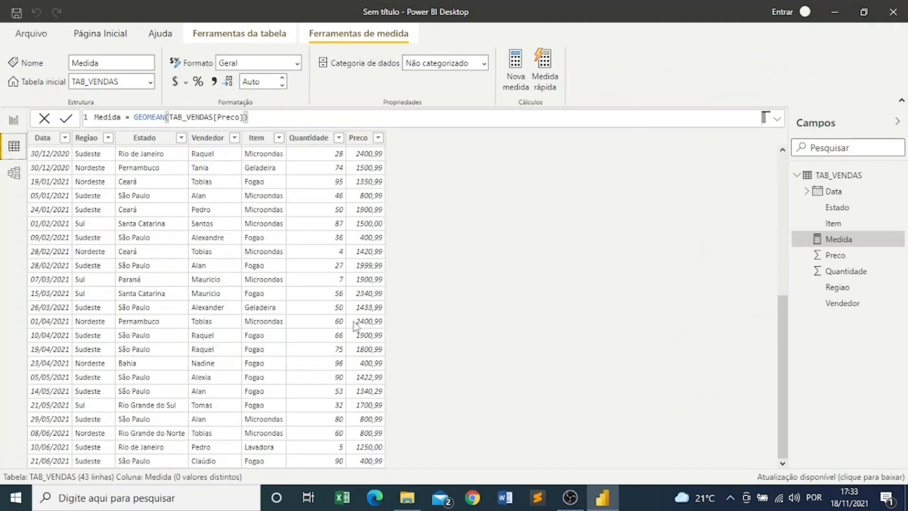
pyautogui.scroll(7, 357, 320)
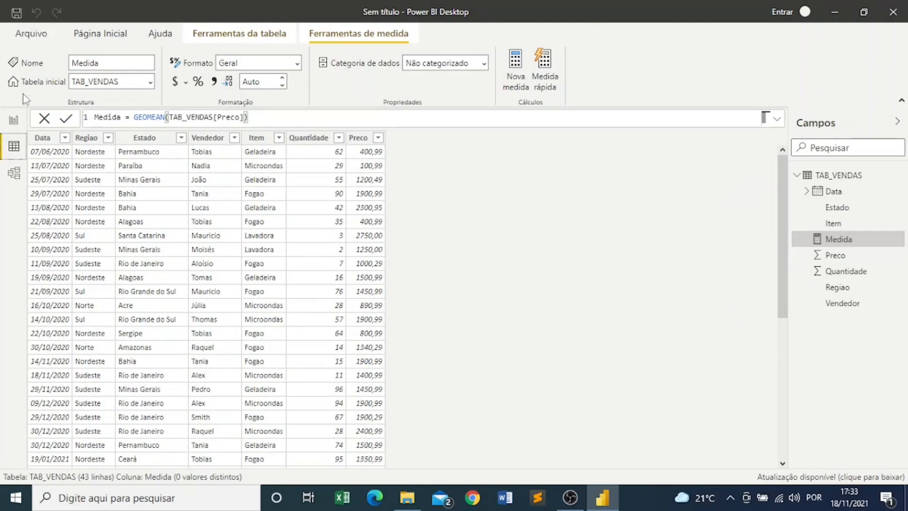
pyautogui.click(14, 119)
pyautogui.click(350, 185)
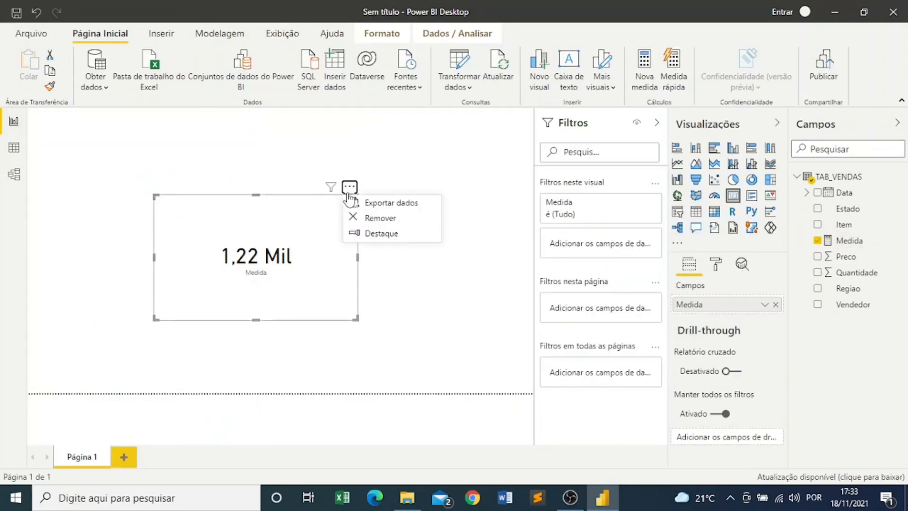
pyautogui.click(374, 229)
pyautogui.press('Delete')
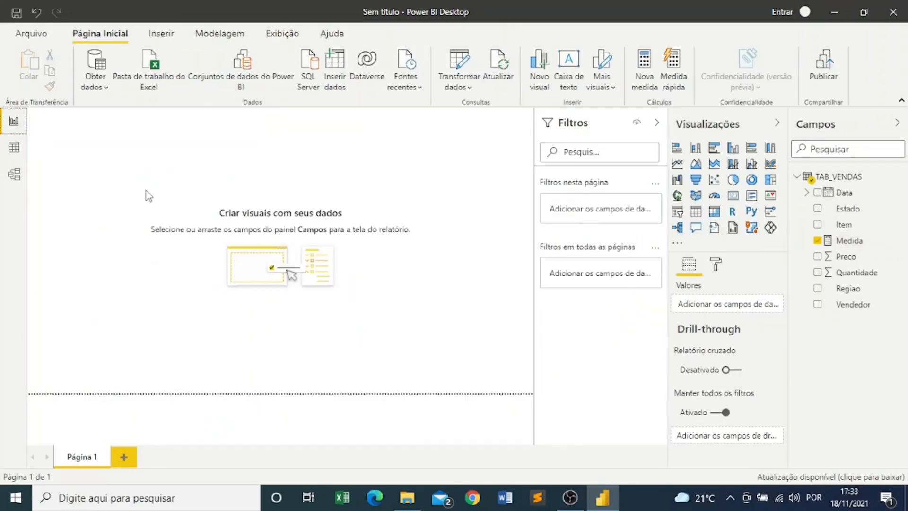
# Step: Return to the data view and delete the Medida measure from the model
pyautogui.click(14, 146)
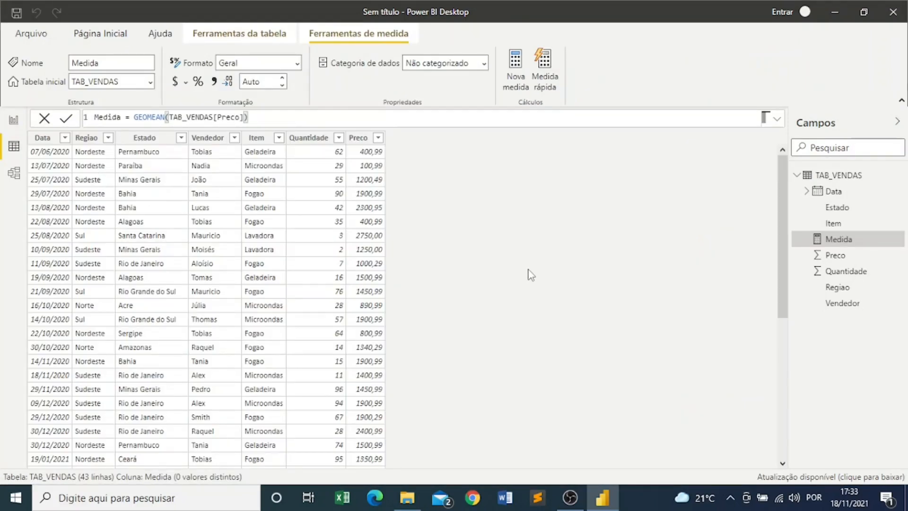
pyautogui.rightClick(893, 240)
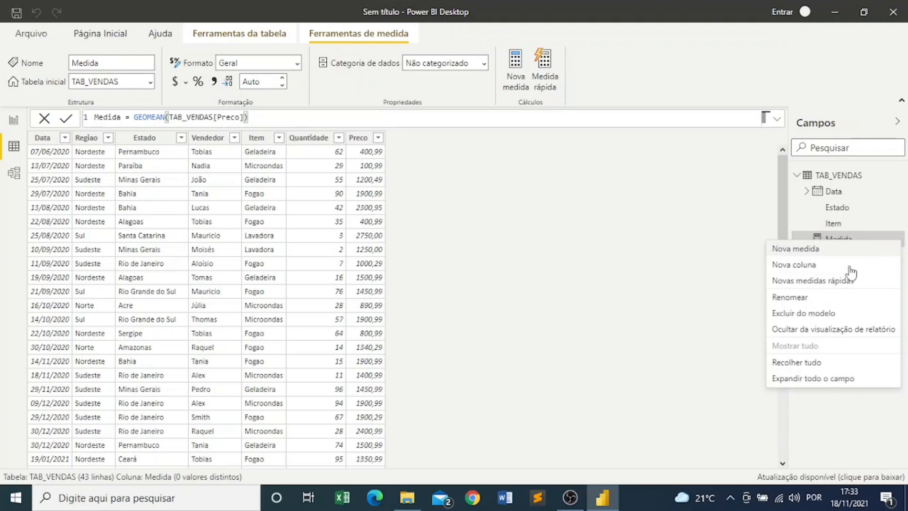
pyautogui.click(826, 313)
pyautogui.click(517, 269)
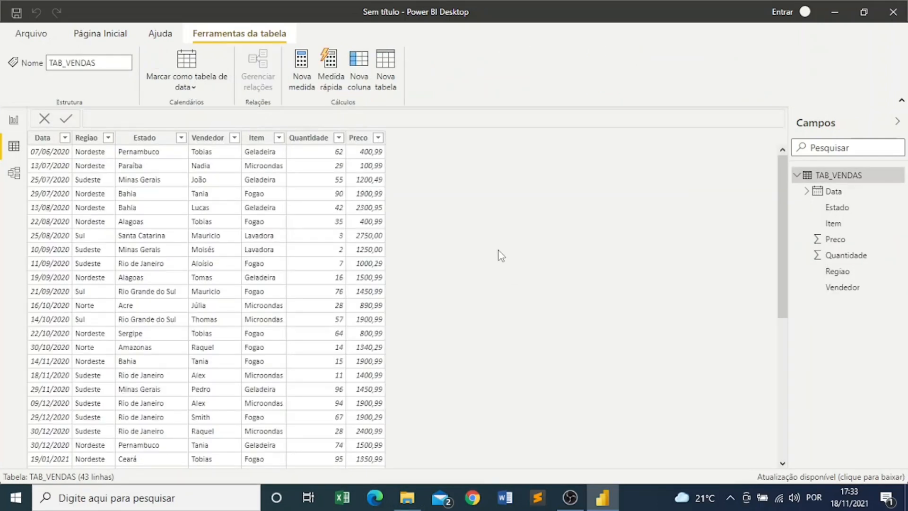
# Step: Open TAB_VENDAS in the Power Query Editor and examine the data types offered for the Data and Regiao columns
pyautogui.click(105, 36)
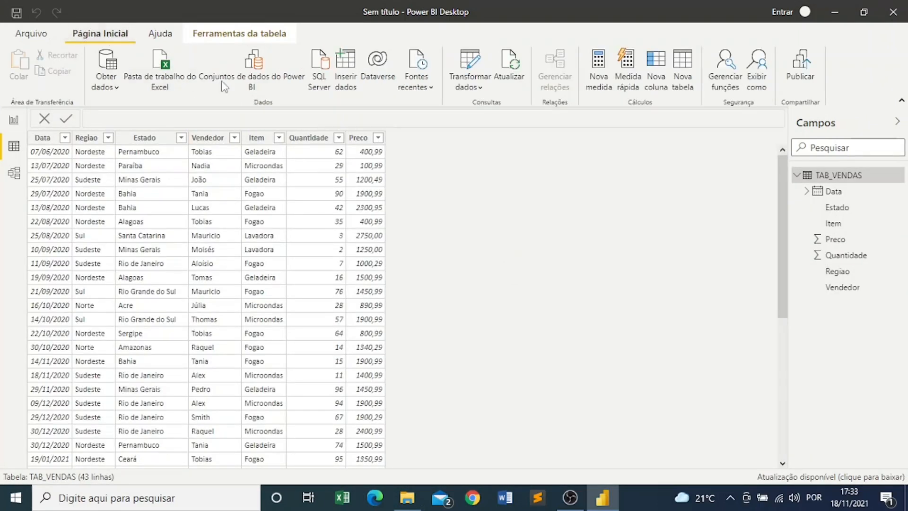
pyautogui.click(483, 71)
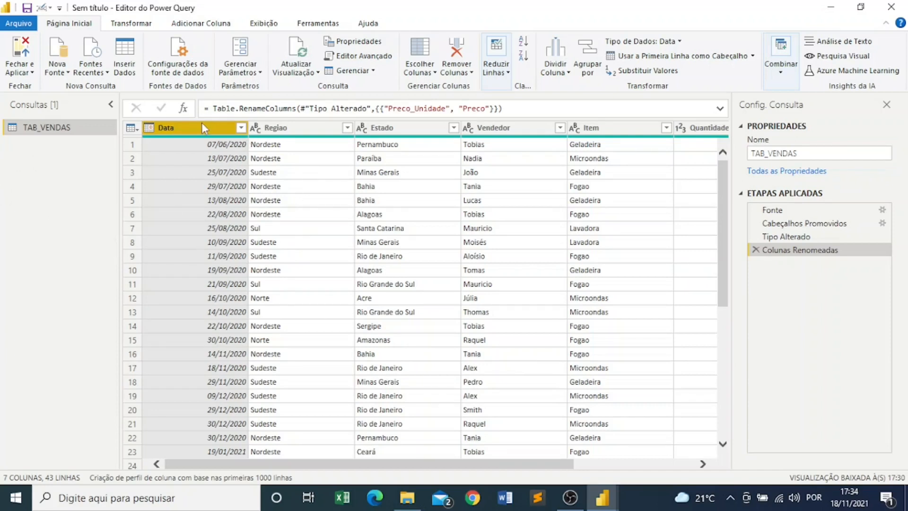
pyautogui.click(149, 134)
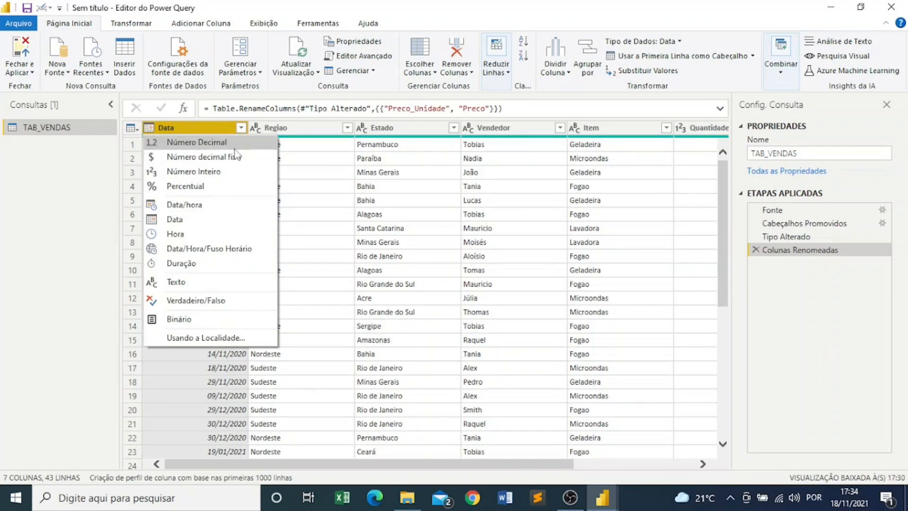
pyautogui.click(295, 132)
pyautogui.click(160, 132)
pyautogui.click(149, 133)
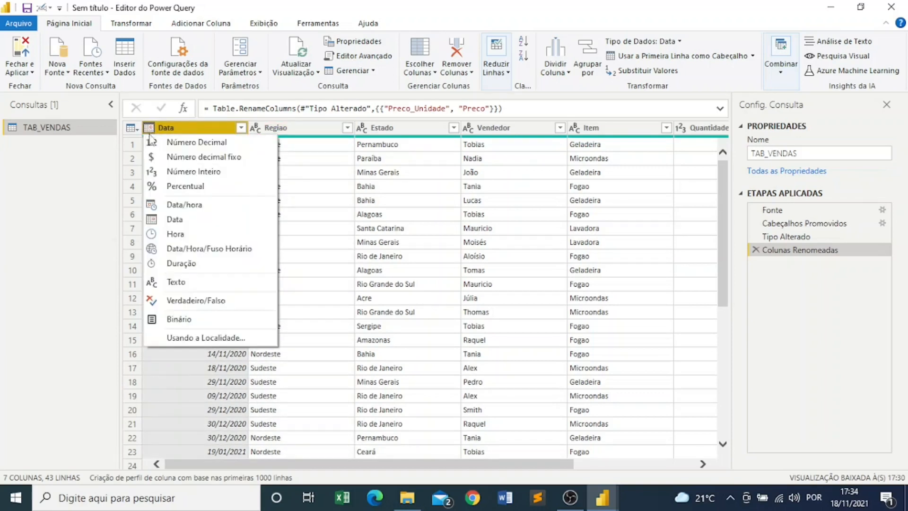
pyautogui.click(296, 132)
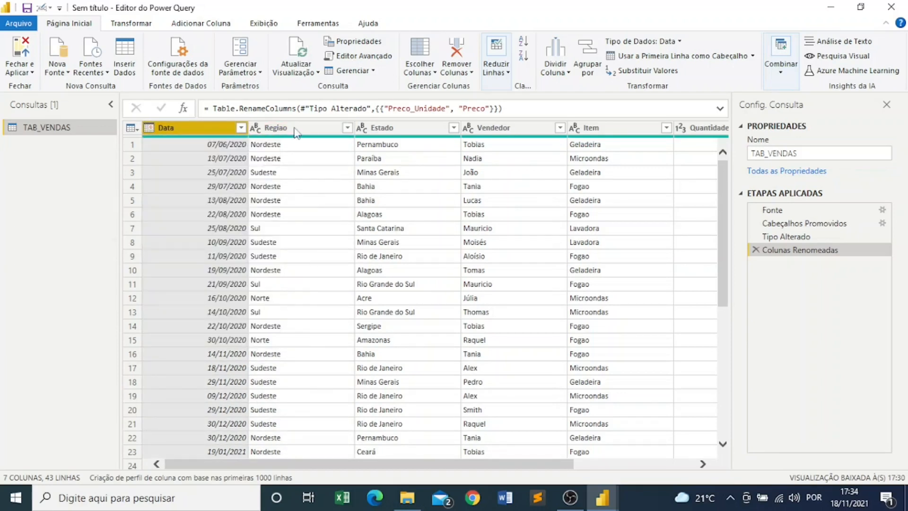
pyautogui.click(296, 132)
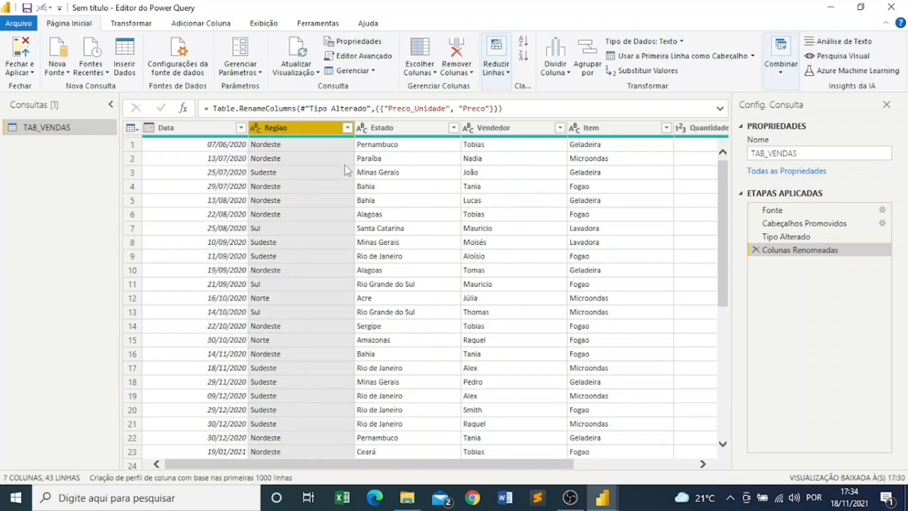
pyautogui.click(255, 128)
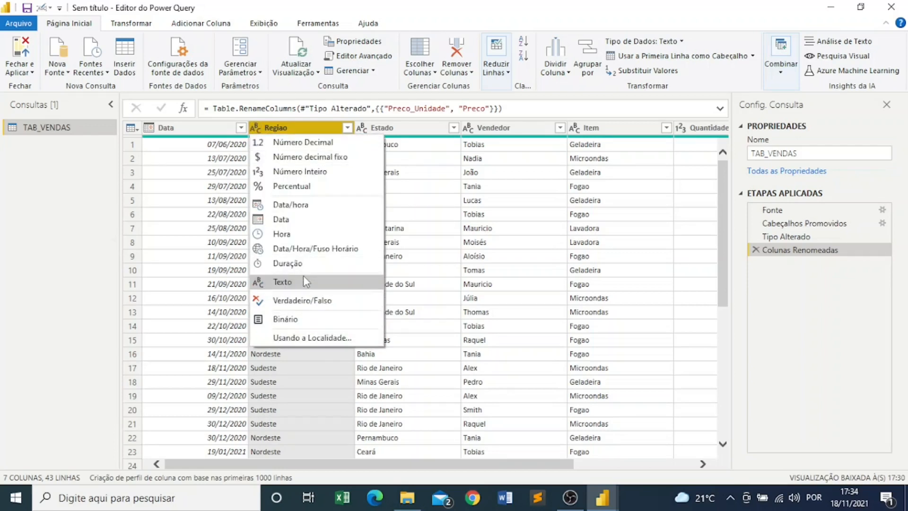
pyautogui.click(409, 127)
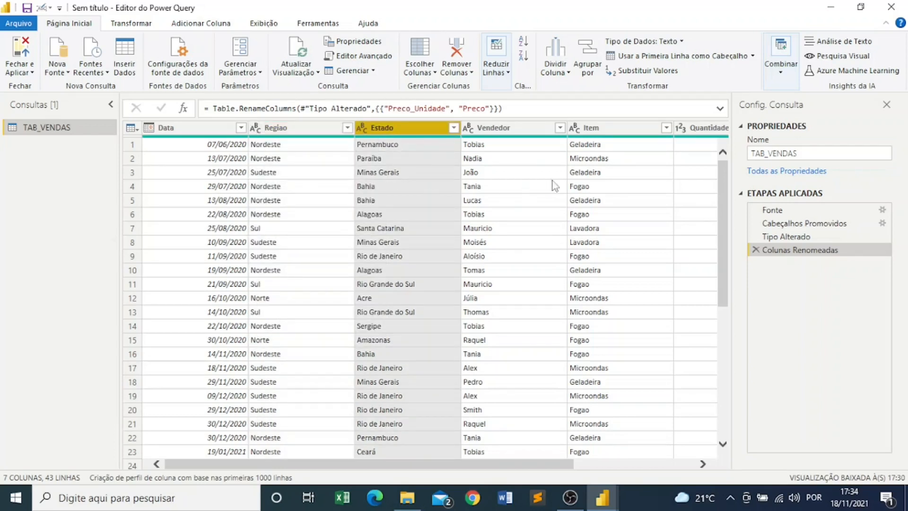
# Step: Set the Quantidade column's data type to Número Inteiro
pyautogui.moveTo(445, 466); pyautogui.dragTo(686, 446)
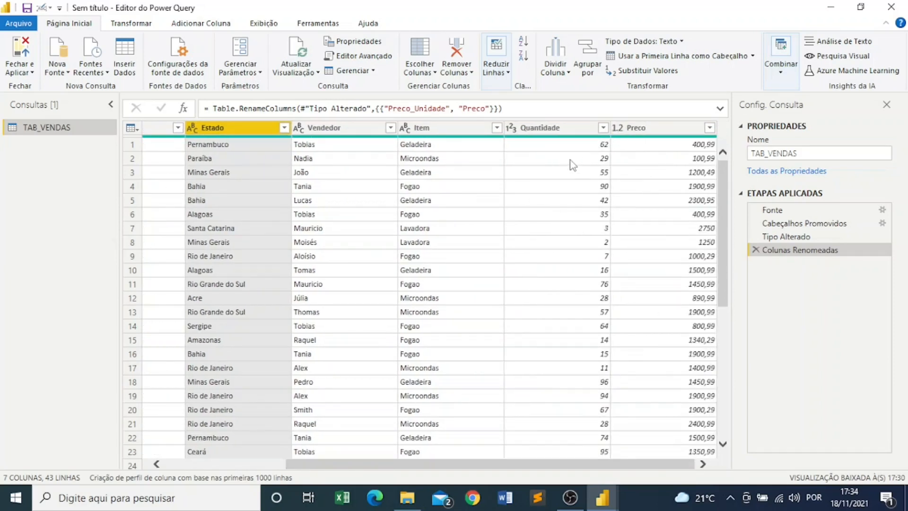
pyautogui.click(544, 128)
pyautogui.click(512, 128)
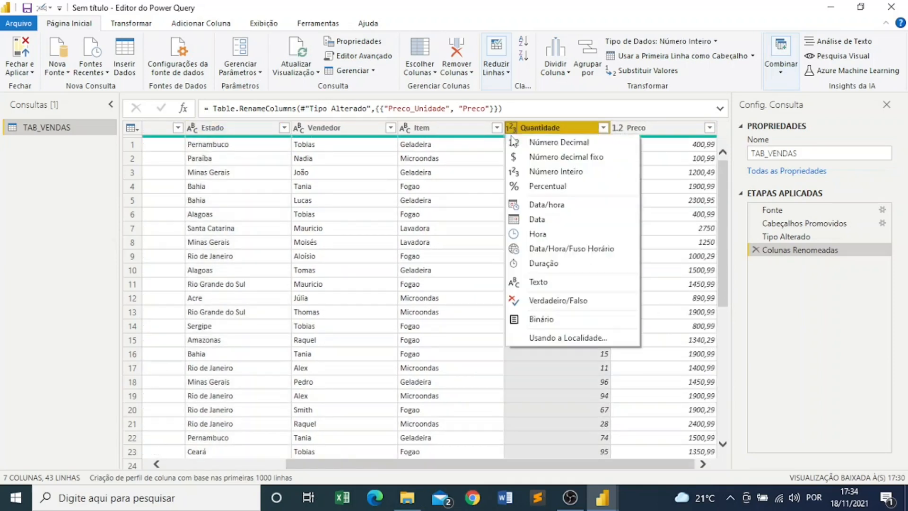
pyautogui.click(567, 174)
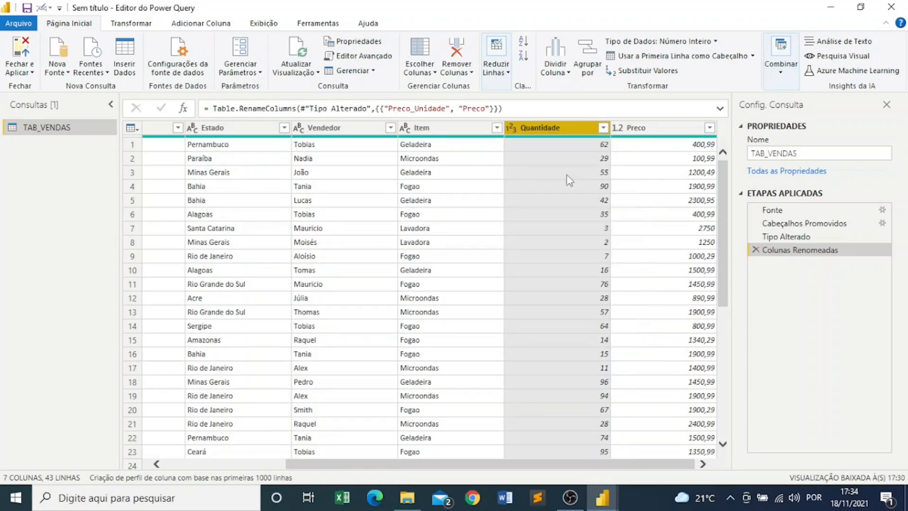
# Step: Change the Preco column's data type to Número decimal fixo
pyautogui.click(668, 131)
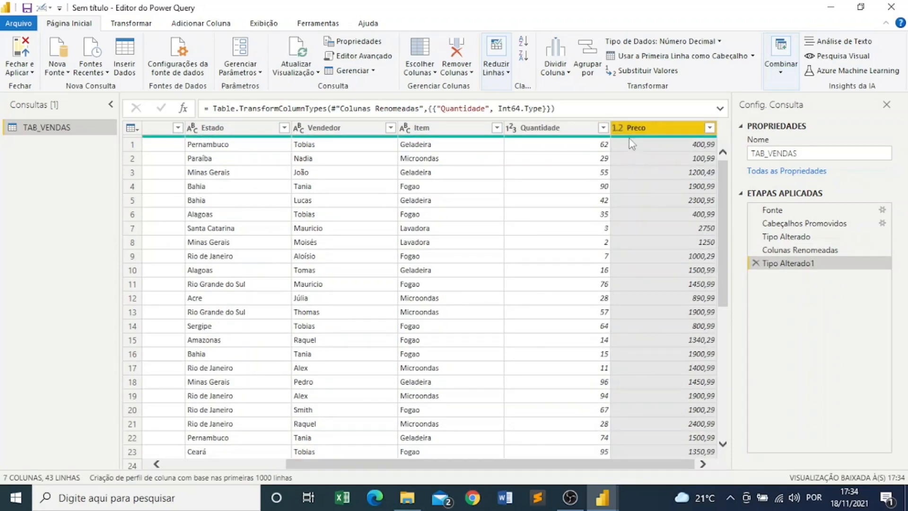
pyautogui.click(618, 127)
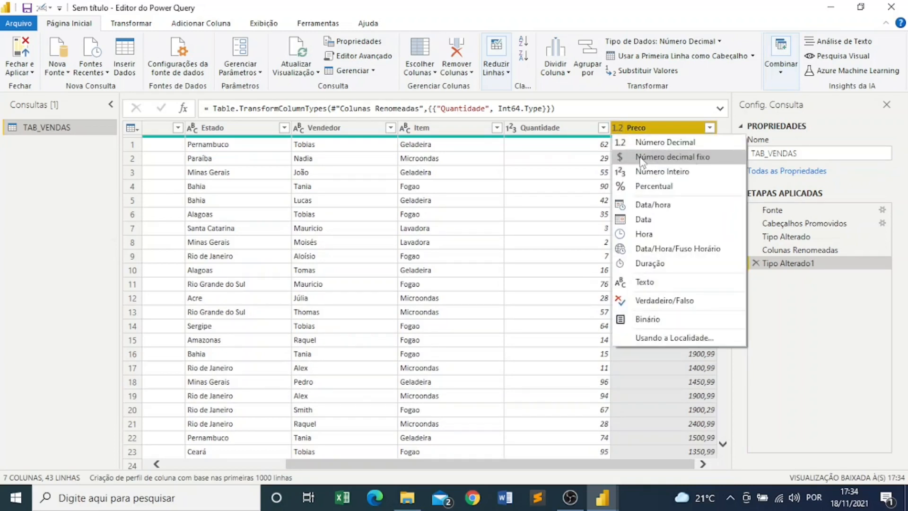
pyautogui.click(717, 158)
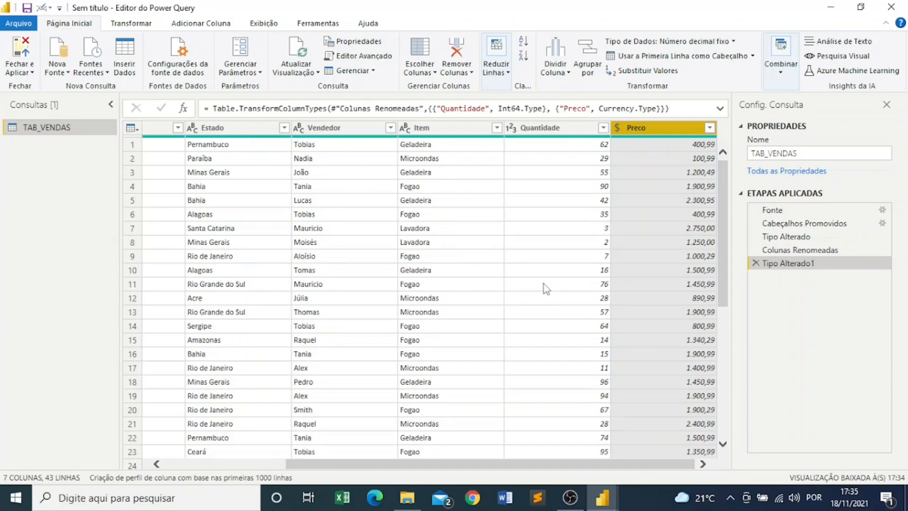
pyautogui.click(347, 167)
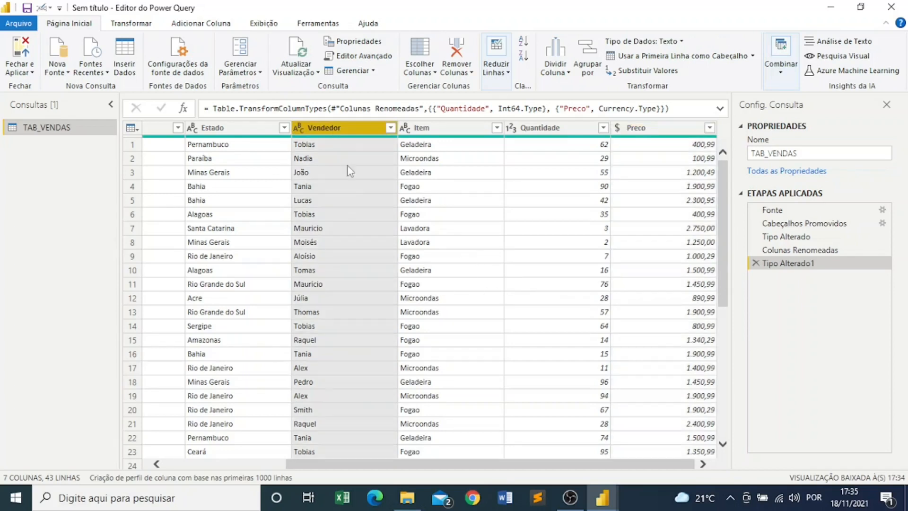
# Step: Rename the Preco column to Preco_Unidades
pyautogui.click(441, 131)
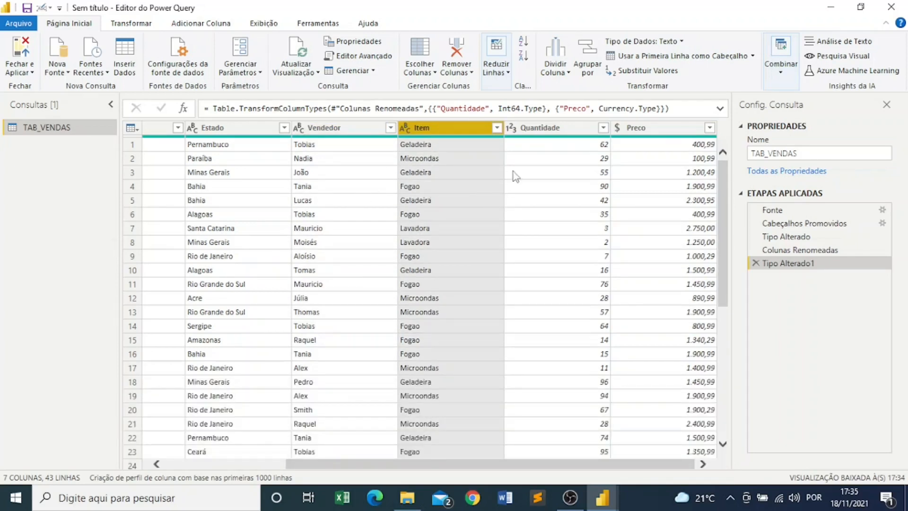
pyautogui.doubleClick(636, 129)
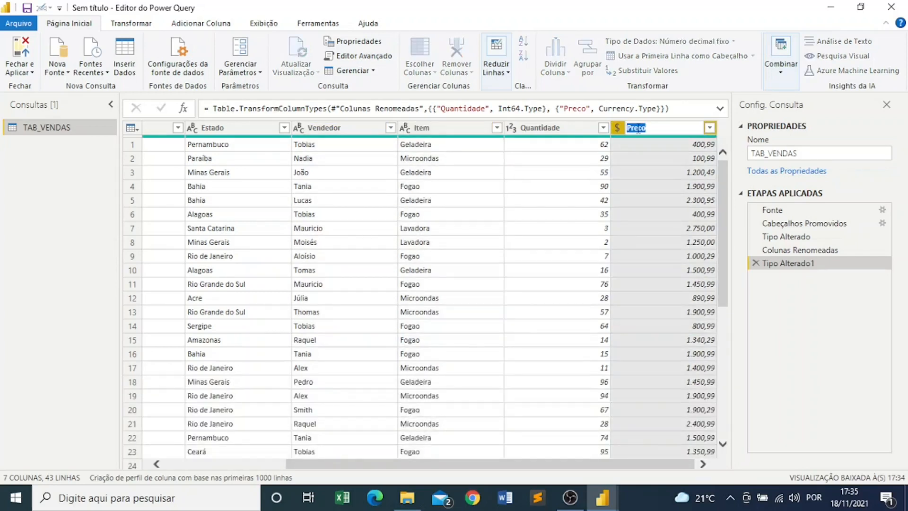
pyautogui.write('P')
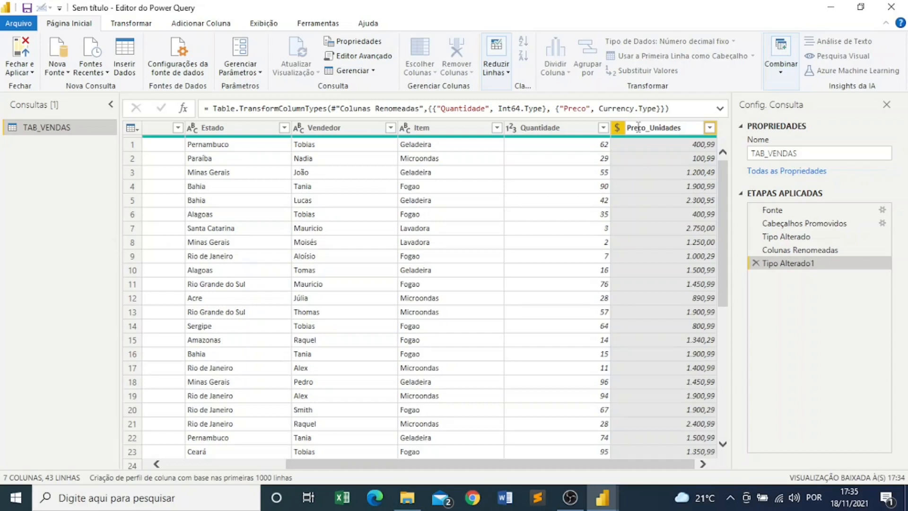
pyautogui.write('reco_Unidades')
pyautogui.press('Return')
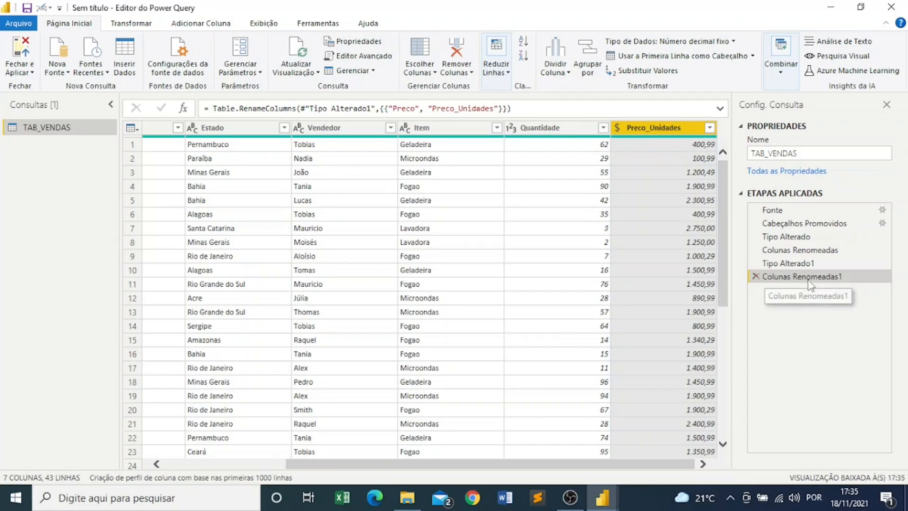
# Step: Delete the latest column-rename and type-change steps from the query, and set the Preco column's data type to Número decimal fixo
pyautogui.click(755, 277)
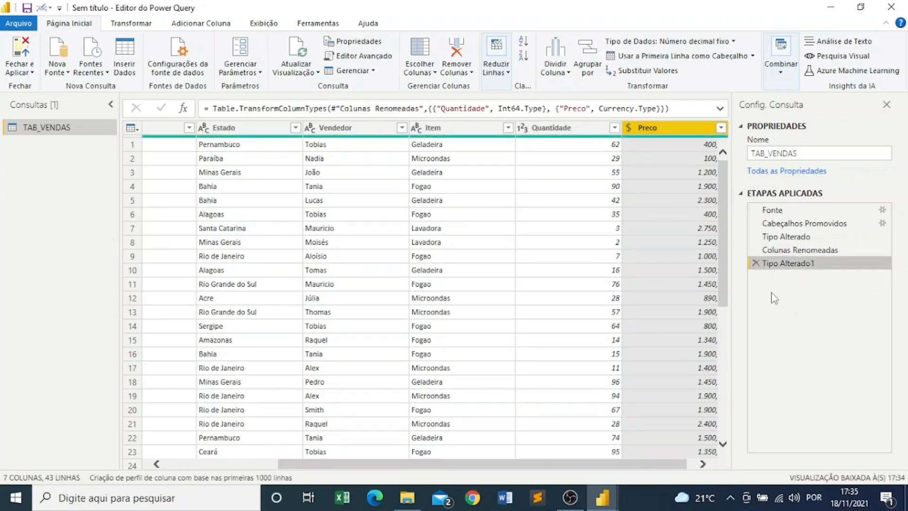
pyautogui.click(755, 264)
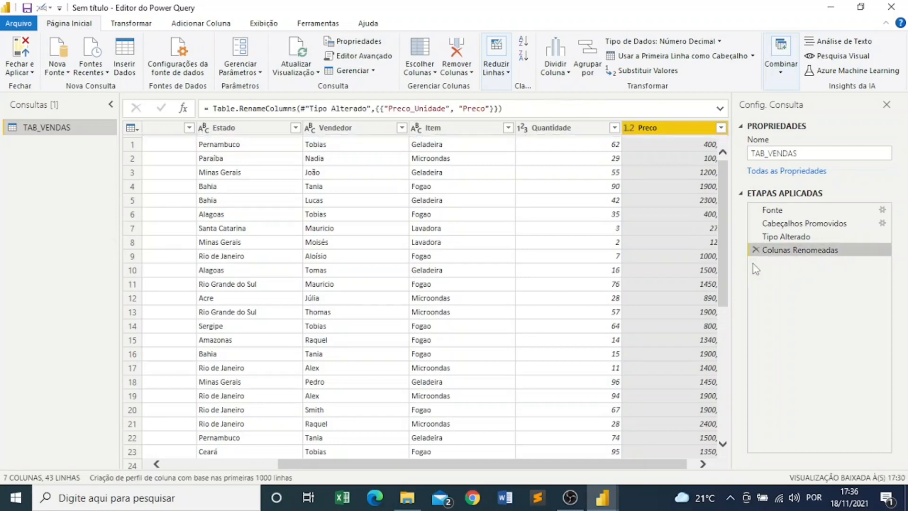
pyautogui.click(629, 128)
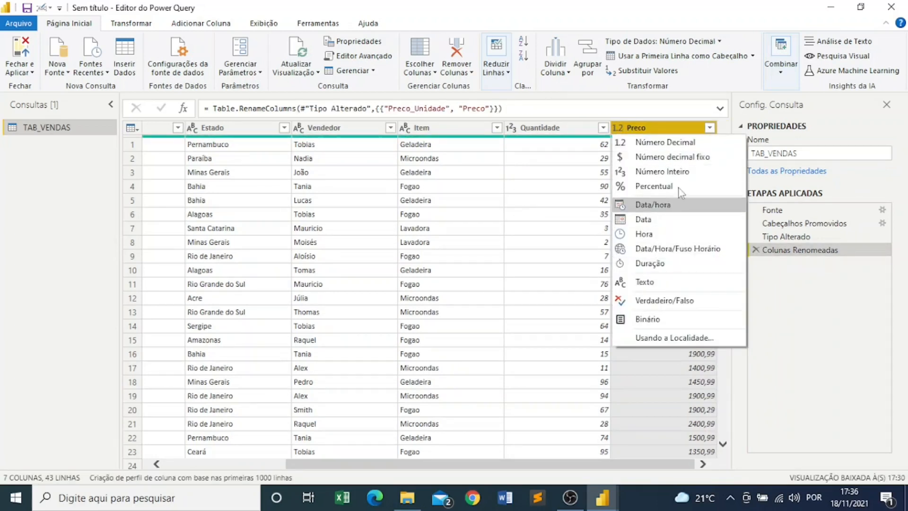
pyautogui.click(678, 157)
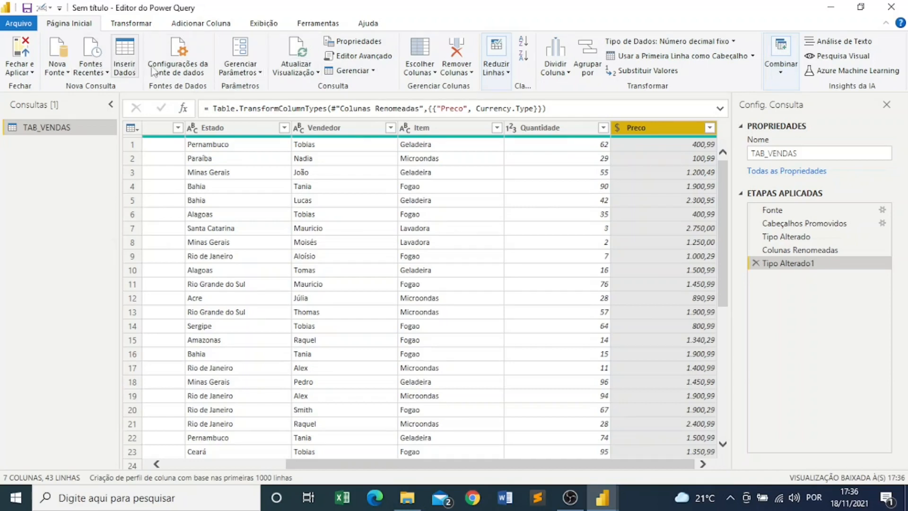
pyautogui.rightClick(51, 167)
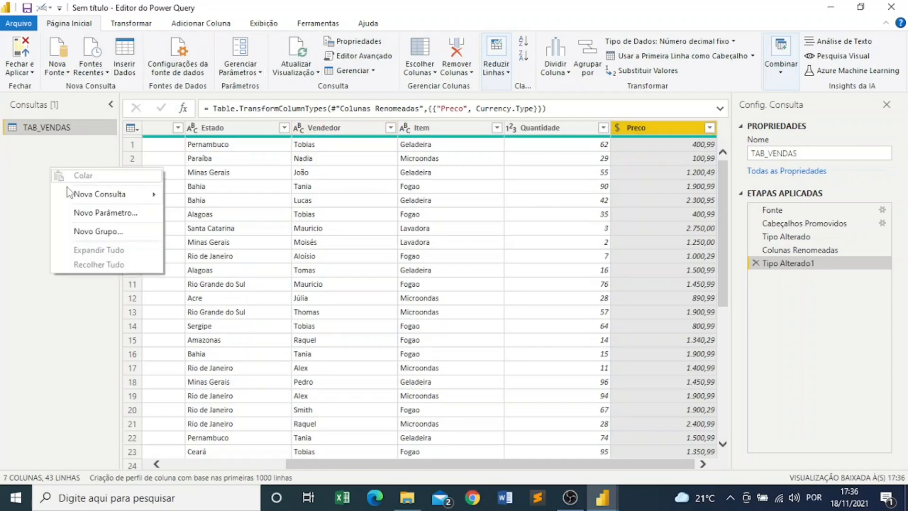
pyautogui.moveTo(70, 195)
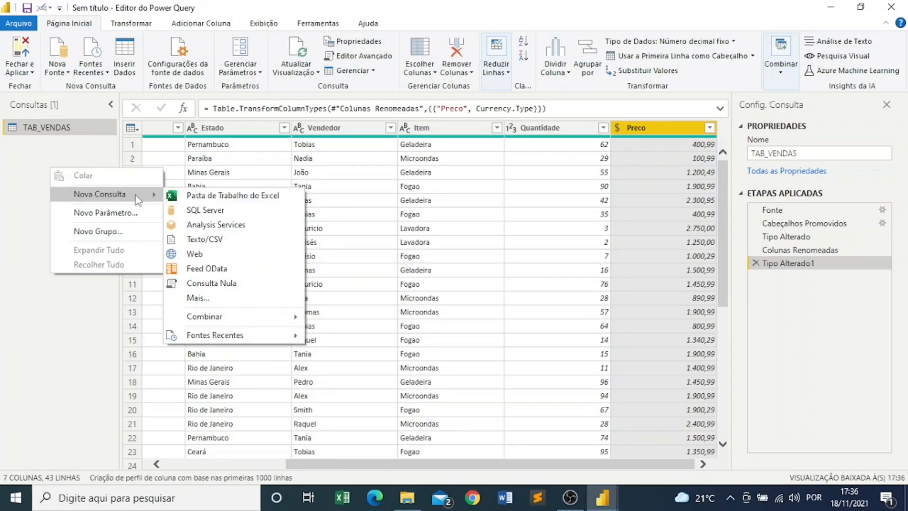
pyautogui.click(15, 167)
# Step: Copy the TAB_VENDAS query and paste it as a second query in the queries list
pyautogui.rightClick(38, 127)
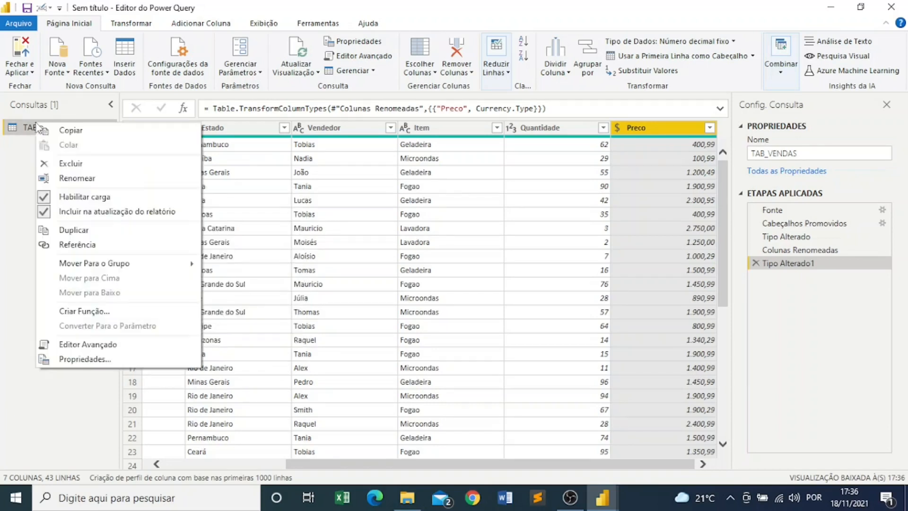
pyautogui.click(80, 131)
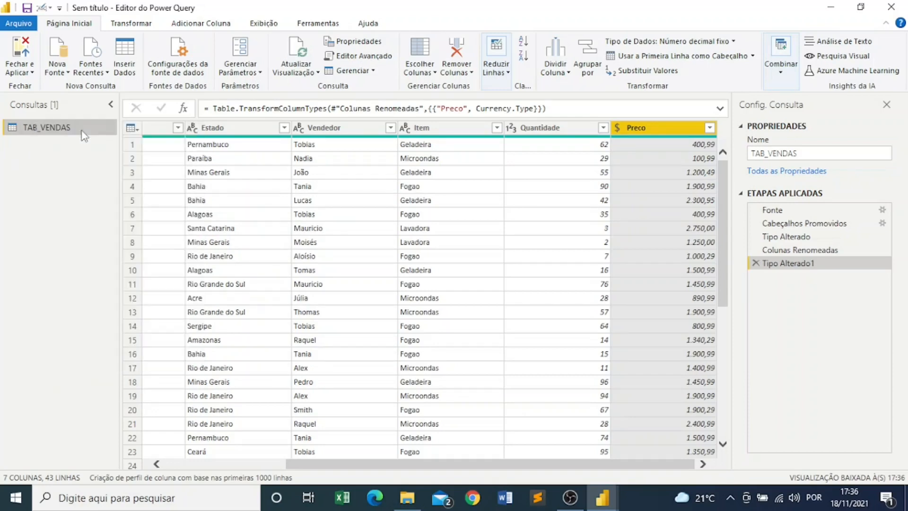
pyautogui.rightClick(63, 163)
pyautogui.click(83, 164)
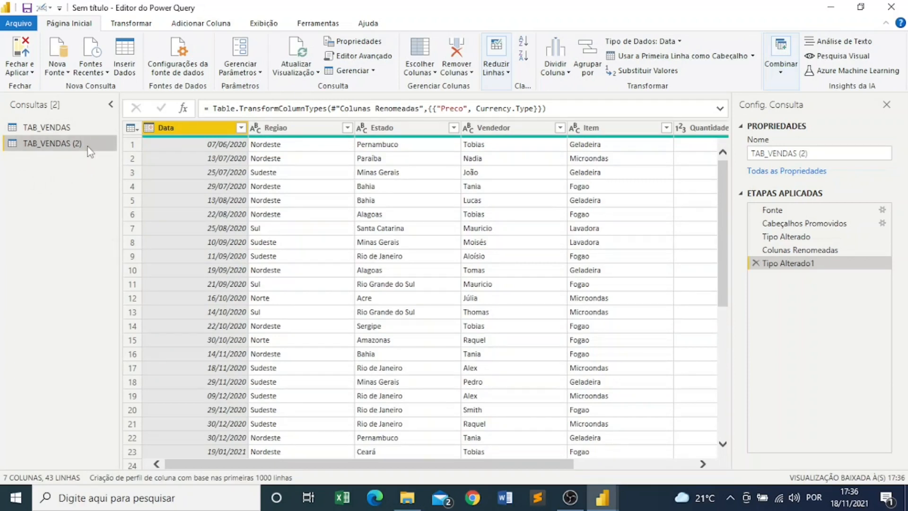
# Step: Delete the pasted copy of the TAB_VENDAS query and return to the original query
pyautogui.rightClick(98, 140)
pyautogui.click(144, 189)
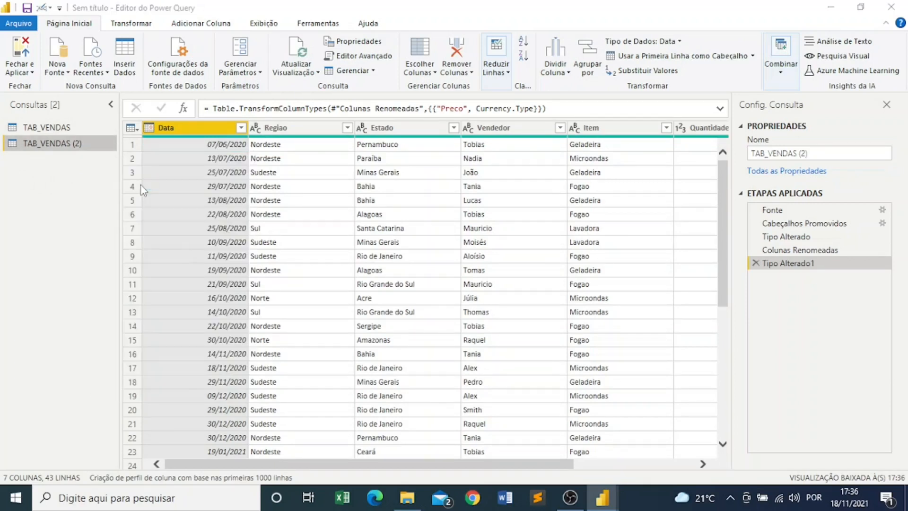
pyautogui.click(511, 272)
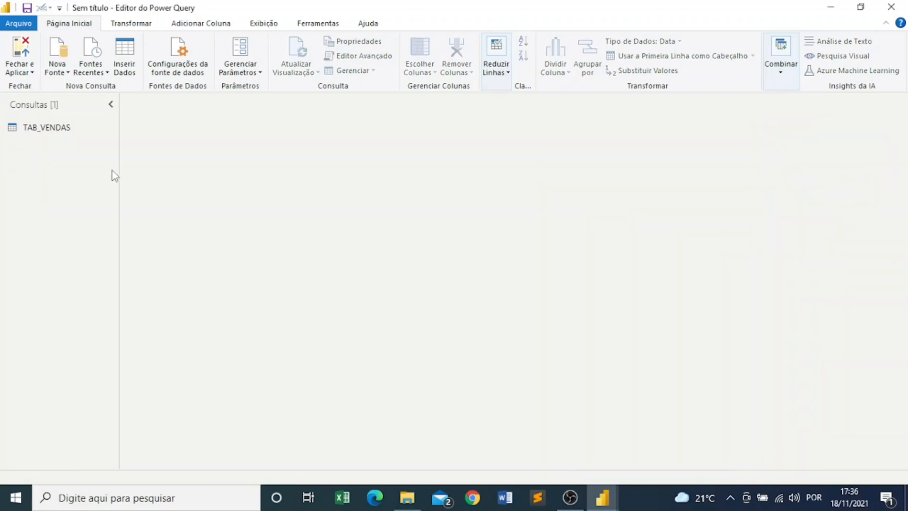
pyautogui.click(65, 127)
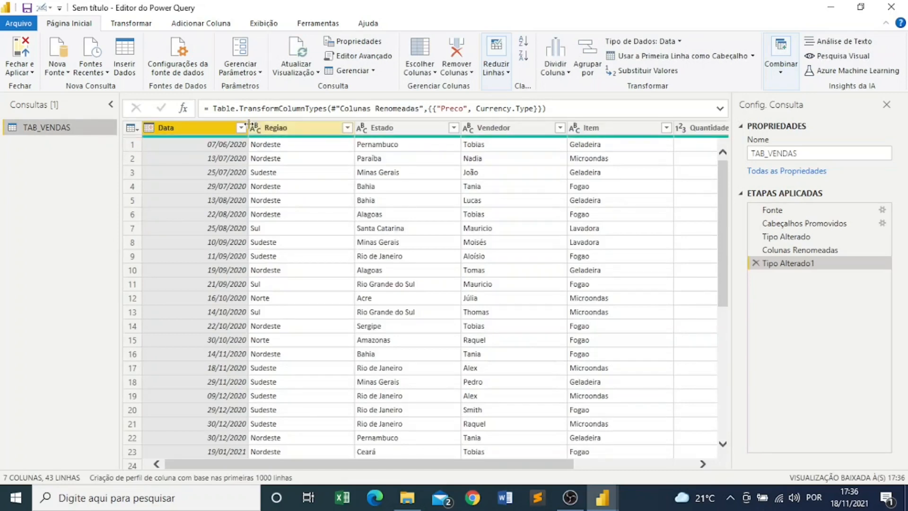
# Step: Filter the Data column to keep only 07/06/2020, and apply the query changes to the model
pyautogui.click(241, 127)
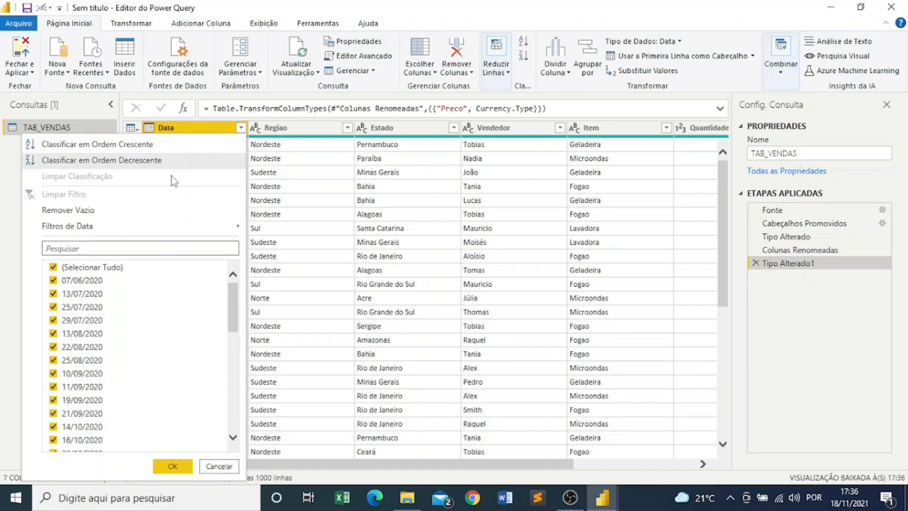
pyautogui.scroll(-8, 133, 358)
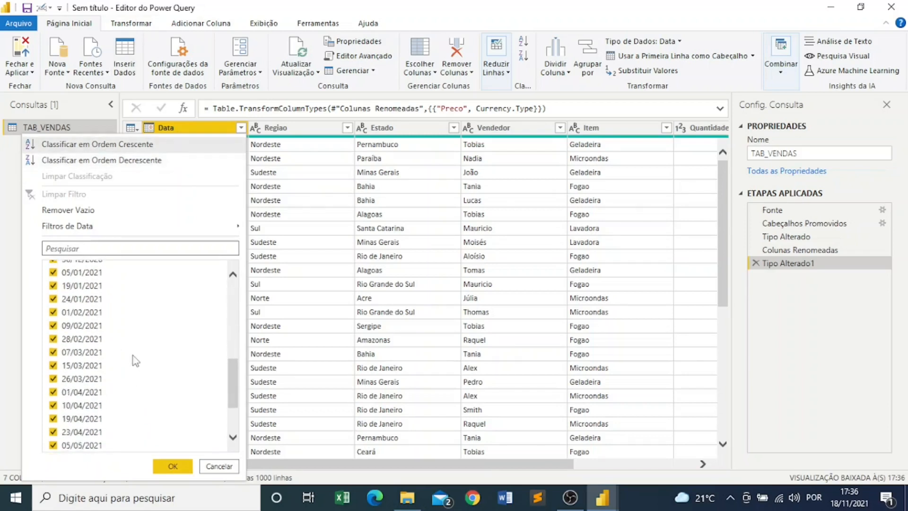
pyautogui.scroll(-3, 136, 361)
pyautogui.scroll(15, 137, 358)
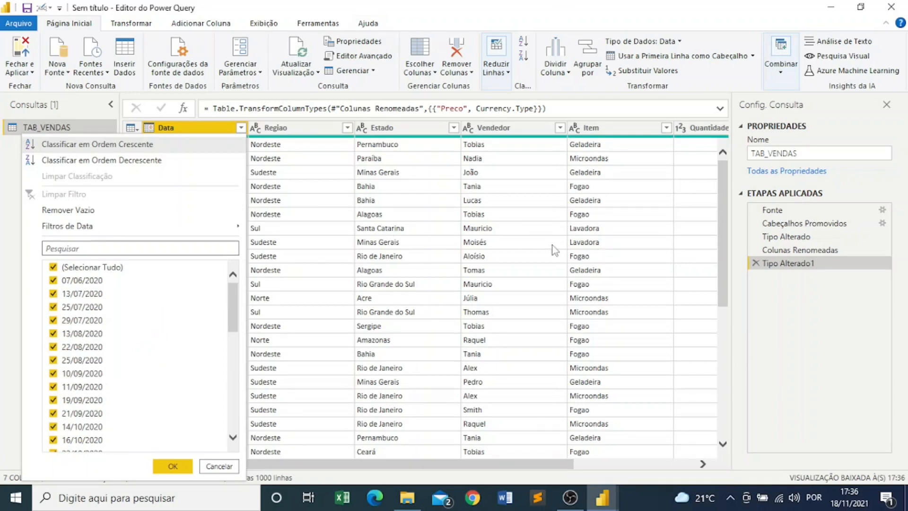
pyautogui.click(72, 270)
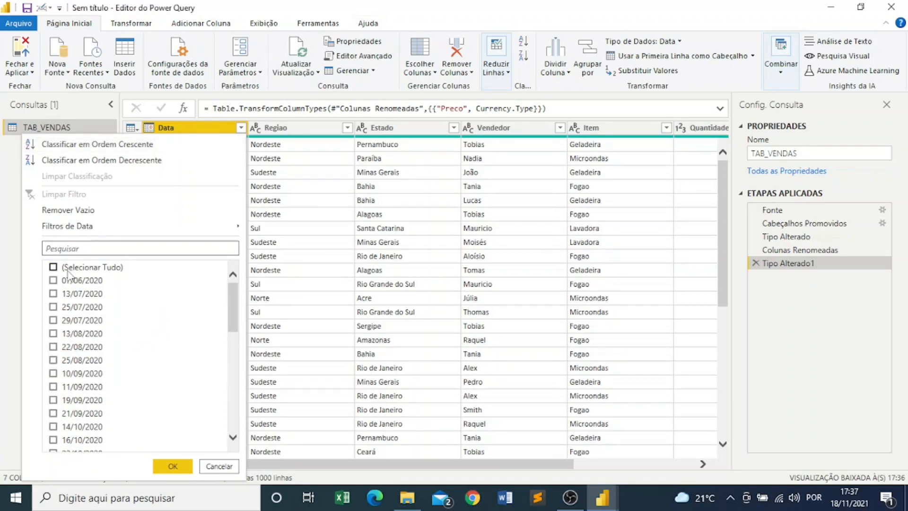
pyautogui.click(54, 281)
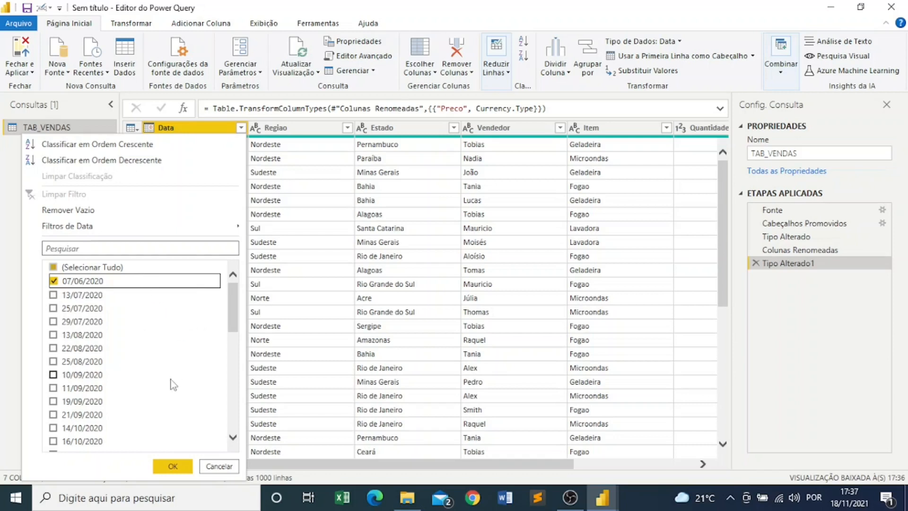
pyautogui.click(172, 465)
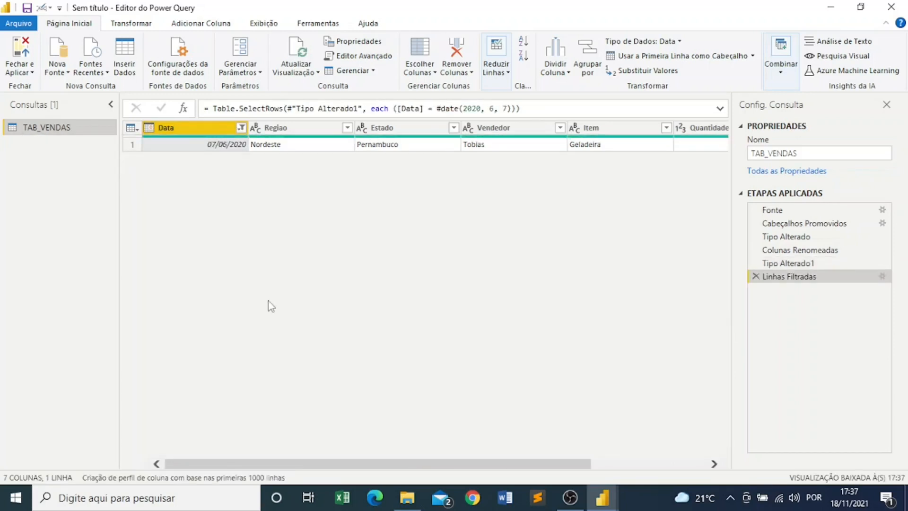
pyautogui.click(22, 59)
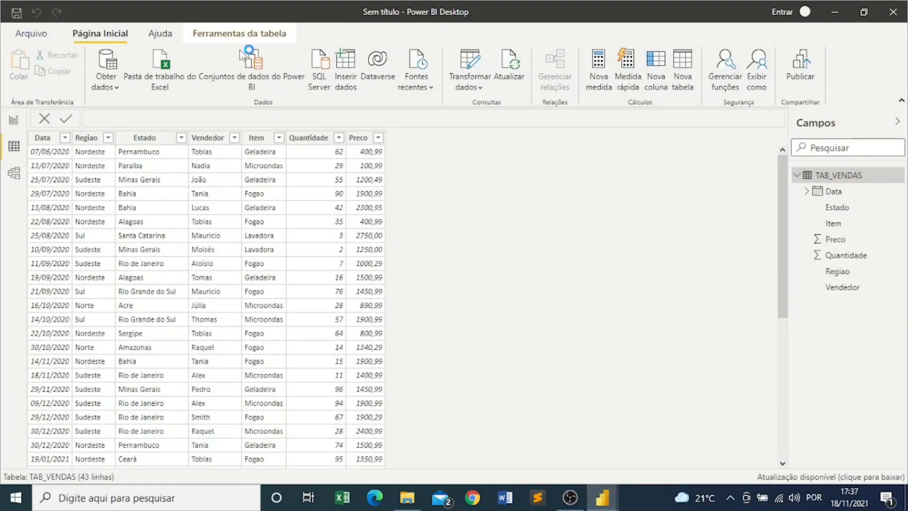
pyautogui.click(626, 122)
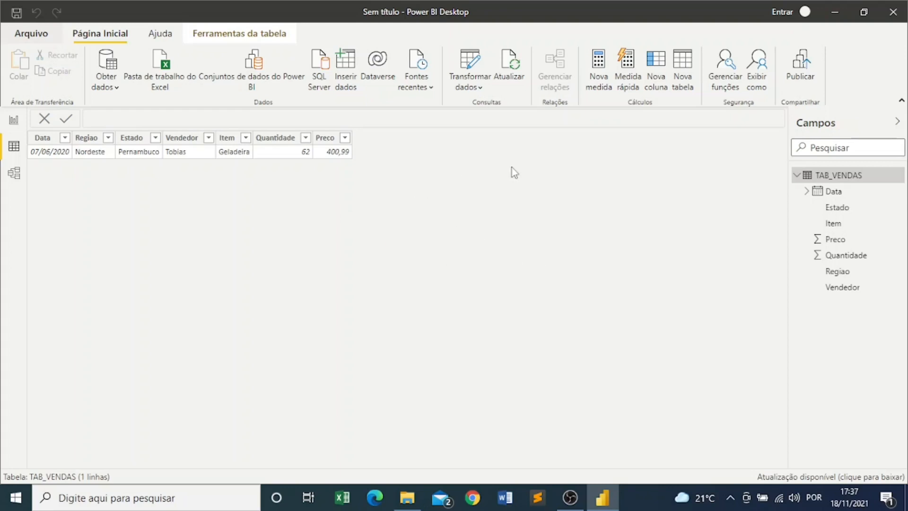
# Step: Reopen the query editor, reselect all dates in the Data column's filter, and apply the changes to the model
pyautogui.click(473, 61)
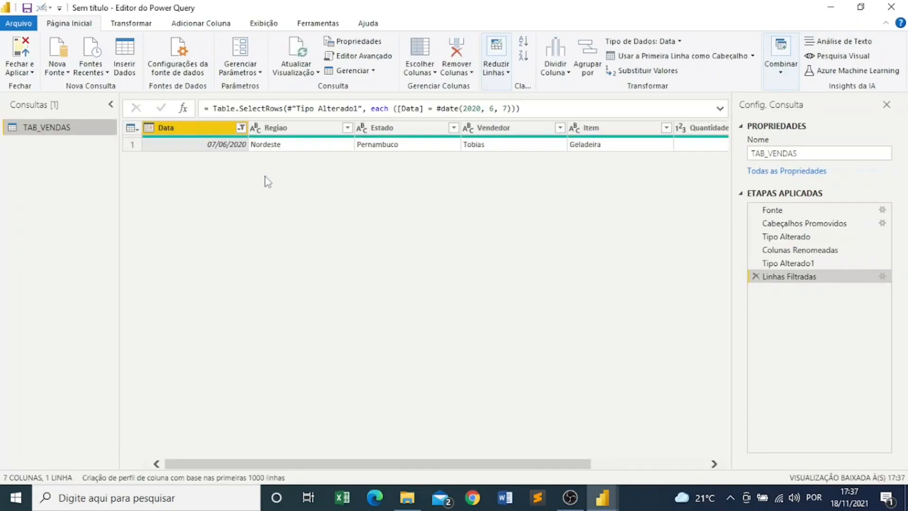
pyautogui.click(241, 127)
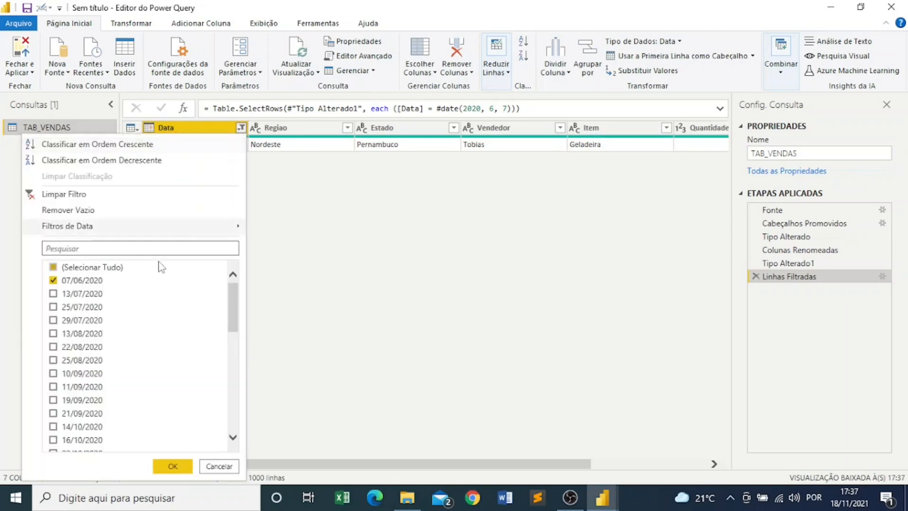
pyautogui.click(58, 282)
pyautogui.click(54, 267)
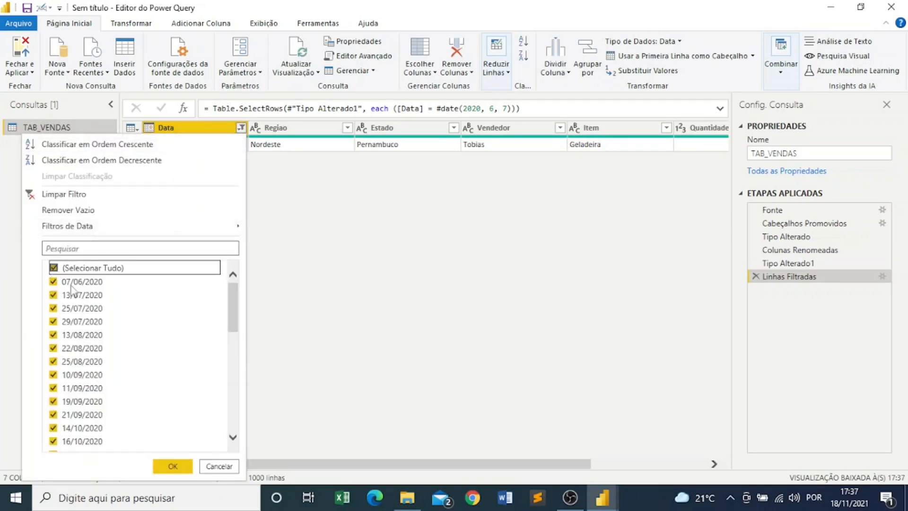
pyautogui.click(173, 466)
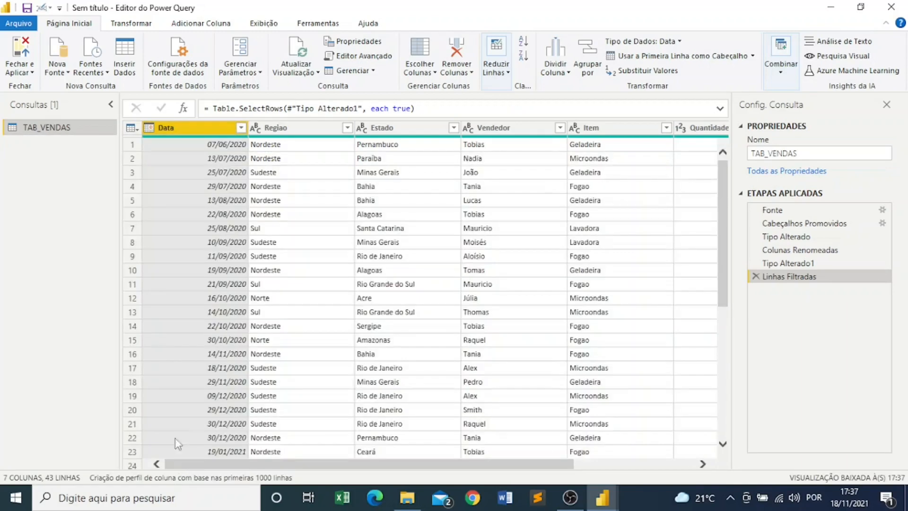
pyautogui.click(21, 49)
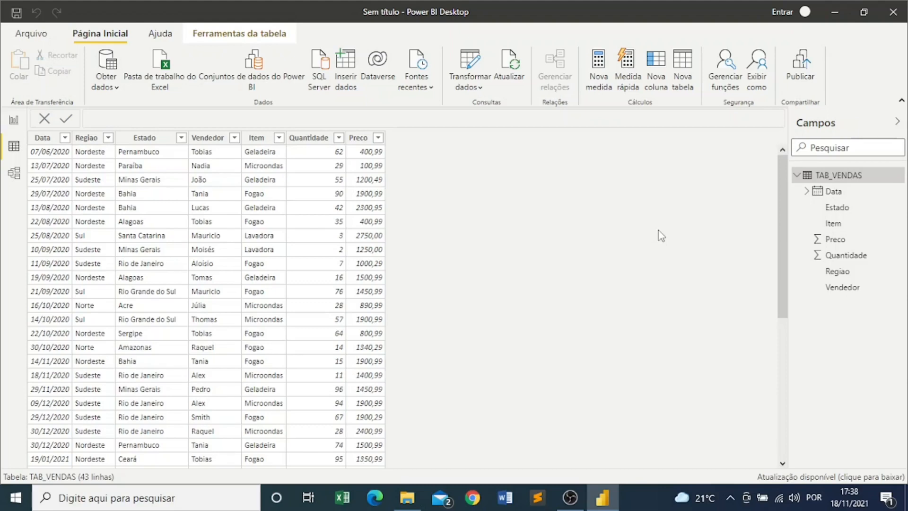
# Step: Reopen the query editor and review the options for removing and choosing columns and for keeping and removing rows
pyautogui.click(469, 60)
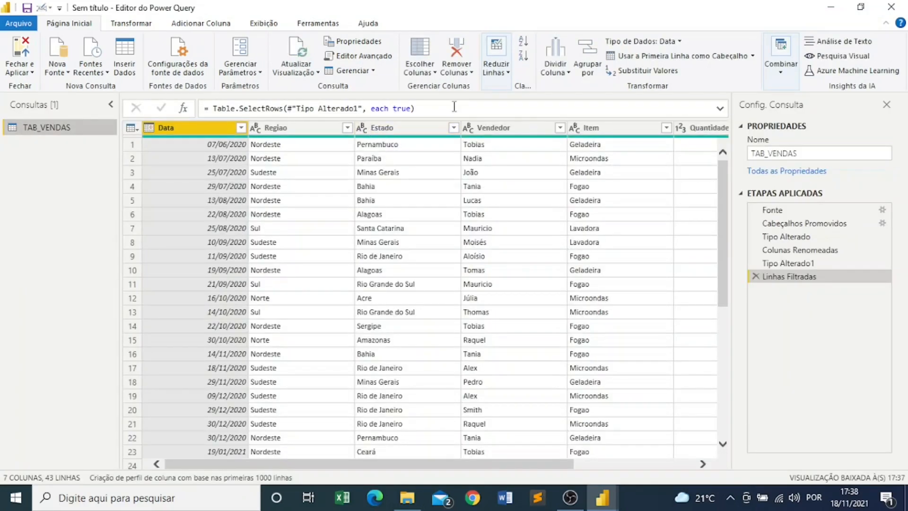
pyautogui.click(455, 72)
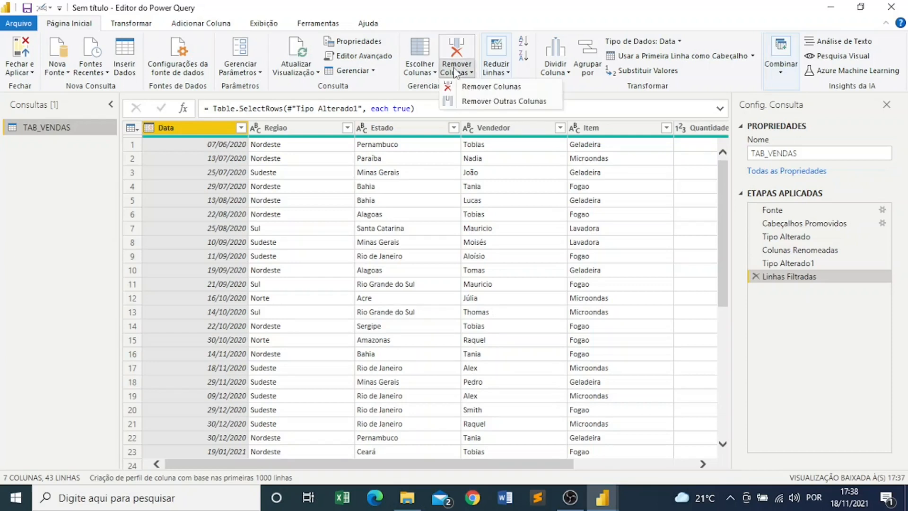
pyautogui.click(423, 71)
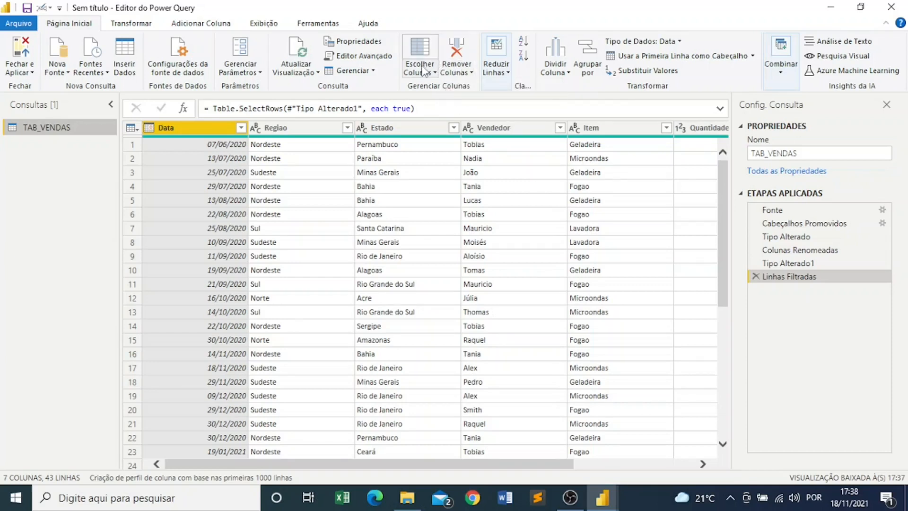
pyautogui.click(423, 71)
pyautogui.click(495, 71)
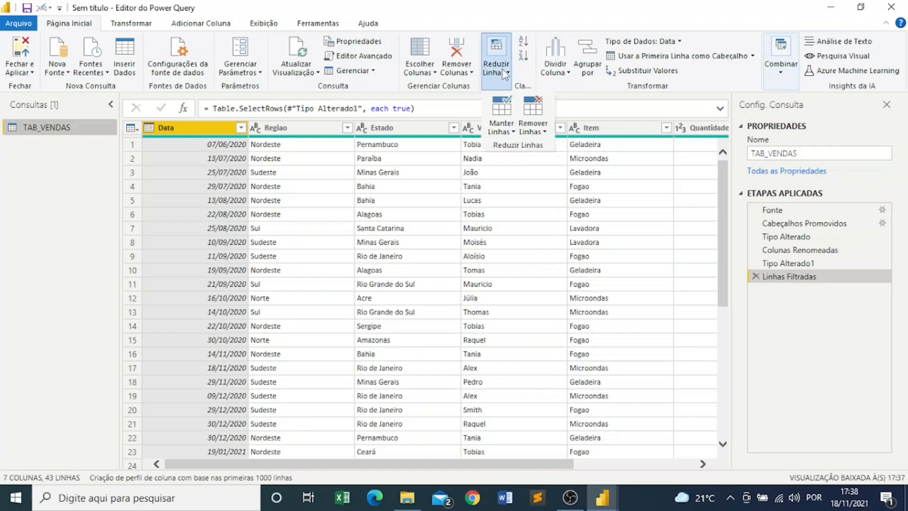
pyautogui.click(509, 133)
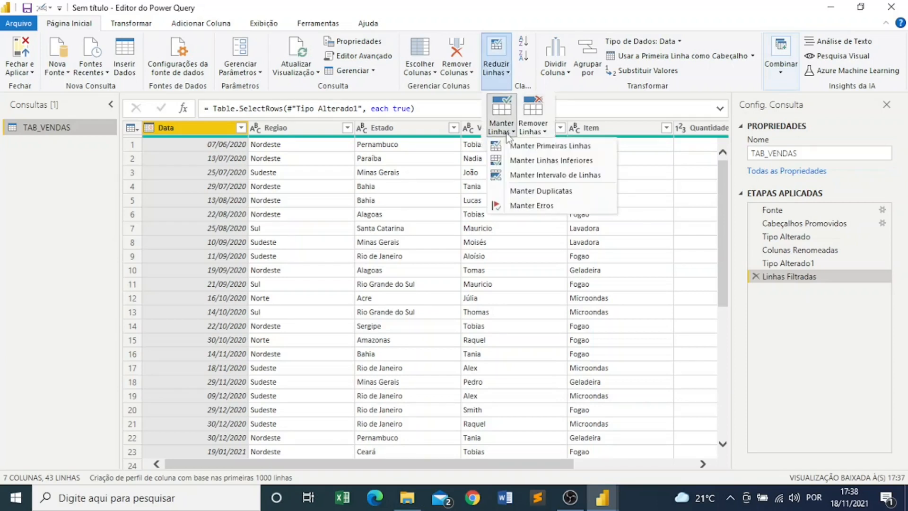
pyautogui.click(537, 128)
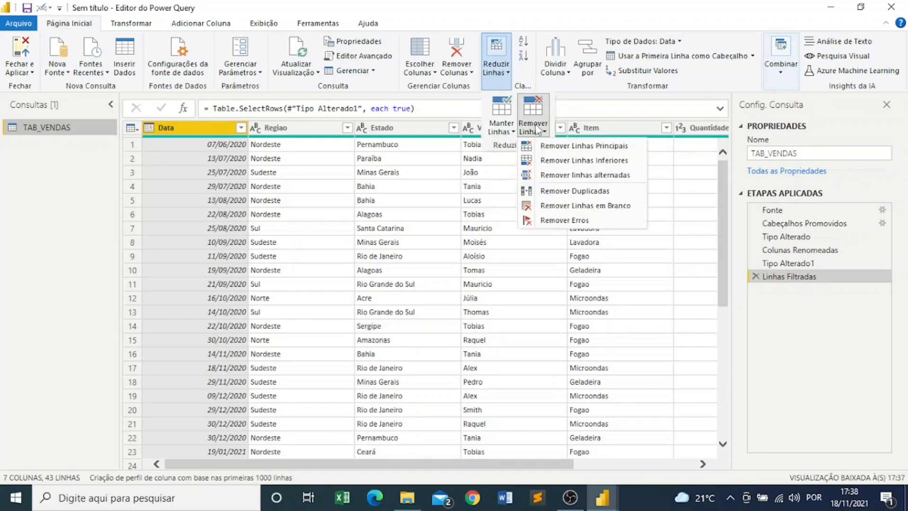
pyautogui.click(519, 6)
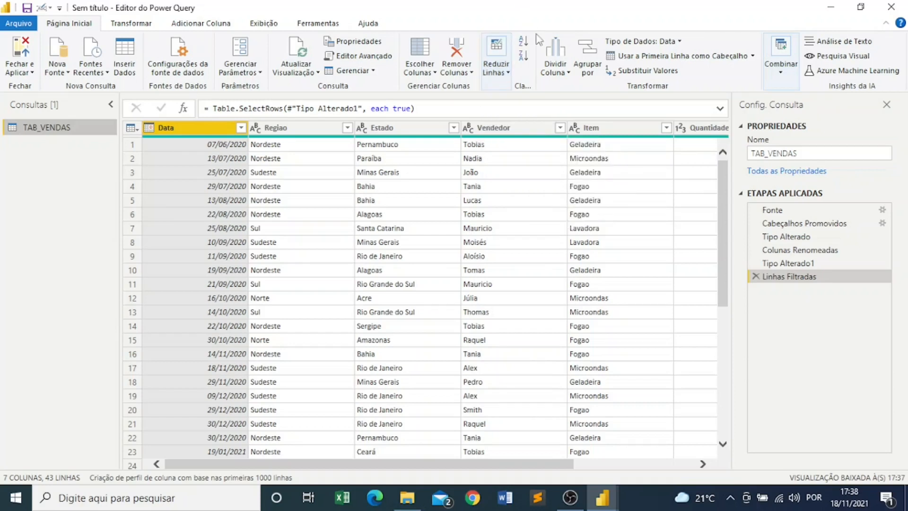
# Step: Review the methods for splitting a column and the transformation tools available in the query editor
pyautogui.click(551, 76)
pyautogui.click(551, 76)
pyautogui.click(558, 66)
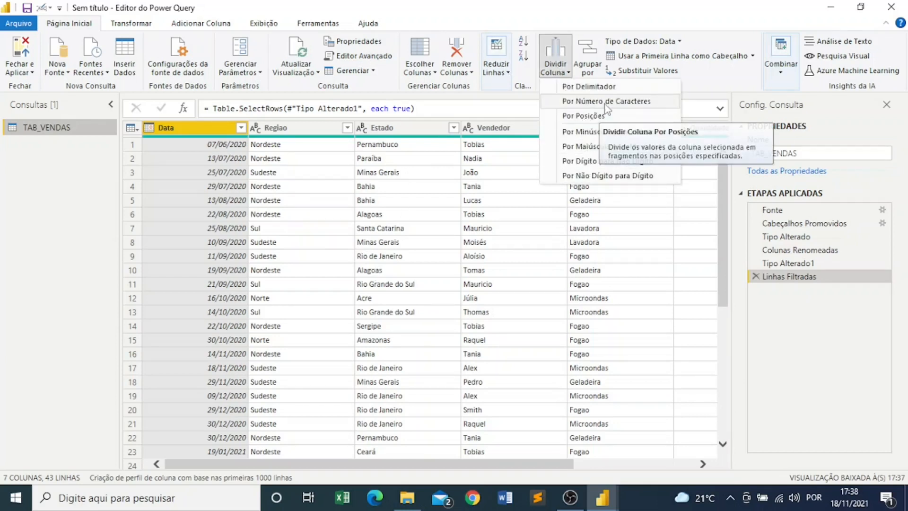
pyautogui.click(452, 6)
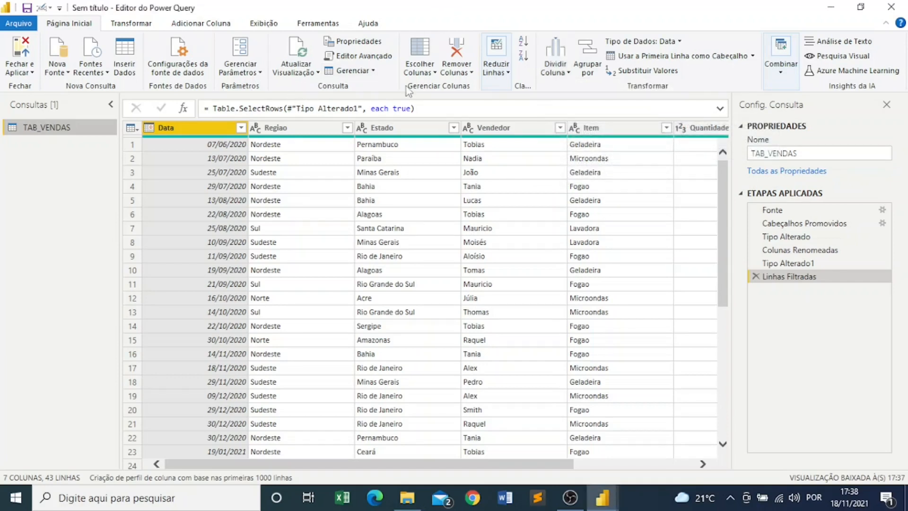
pyautogui.click(133, 23)
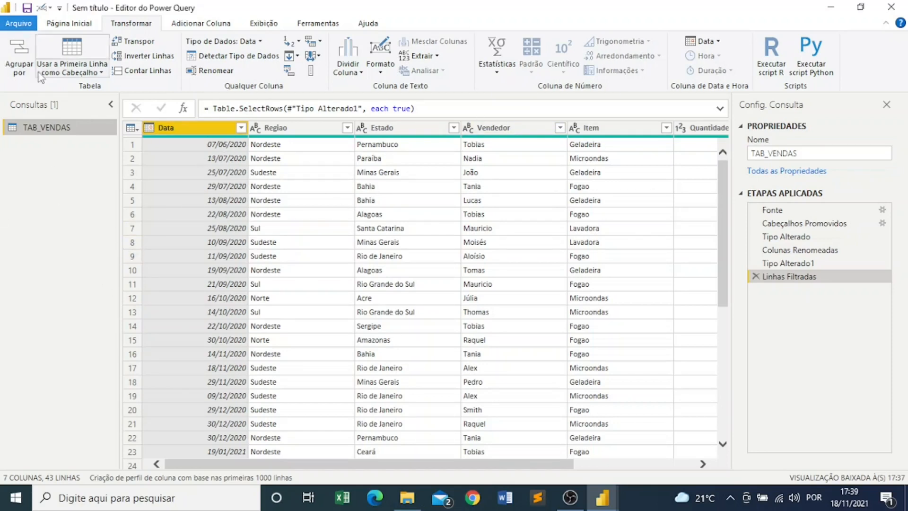
pyautogui.click(69, 24)
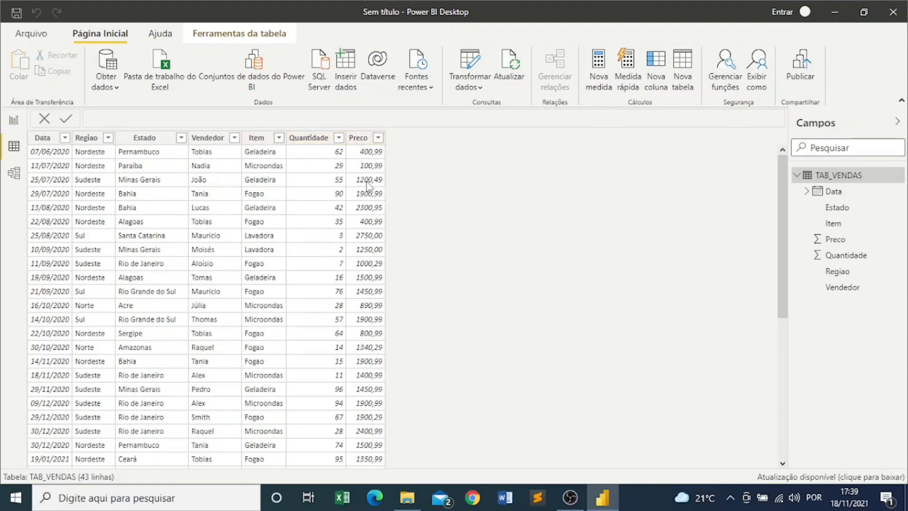
# Step: Switch to the report view and collapse the Filters pane to enlarge the canvas
pyautogui.click(14, 120)
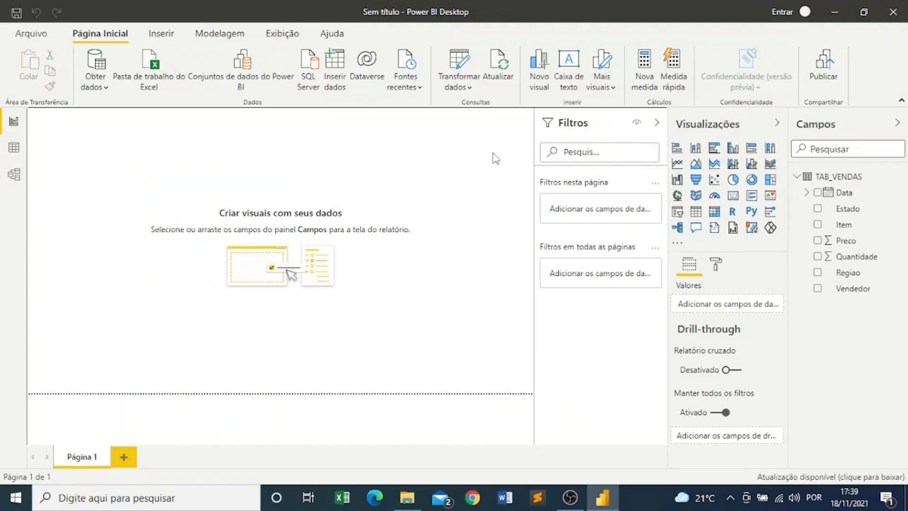
pyautogui.click(658, 123)
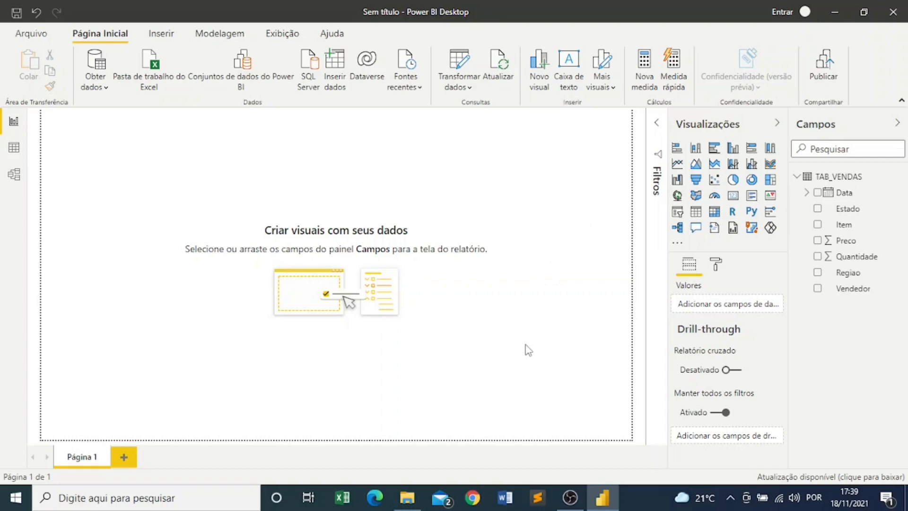
# Step: Add a clustered column chart to the blank report page, enlarge it and place it right of the page's centre
pyautogui.click(733, 149)
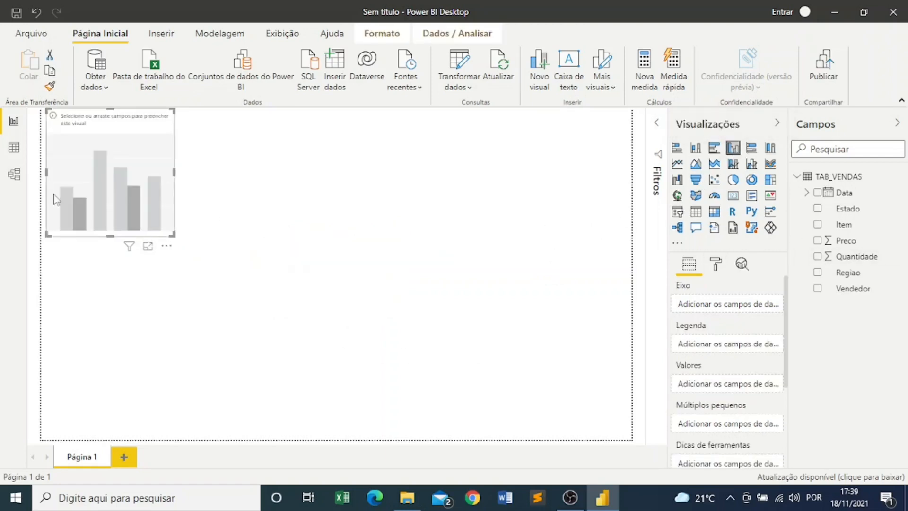
pyautogui.moveTo(53, 194); pyautogui.dragTo(297, 234)
pyautogui.moveTo(418, 273); pyautogui.dragTo(629, 412)
pyautogui.moveTo(325, 361); pyautogui.dragTo(270, 355)
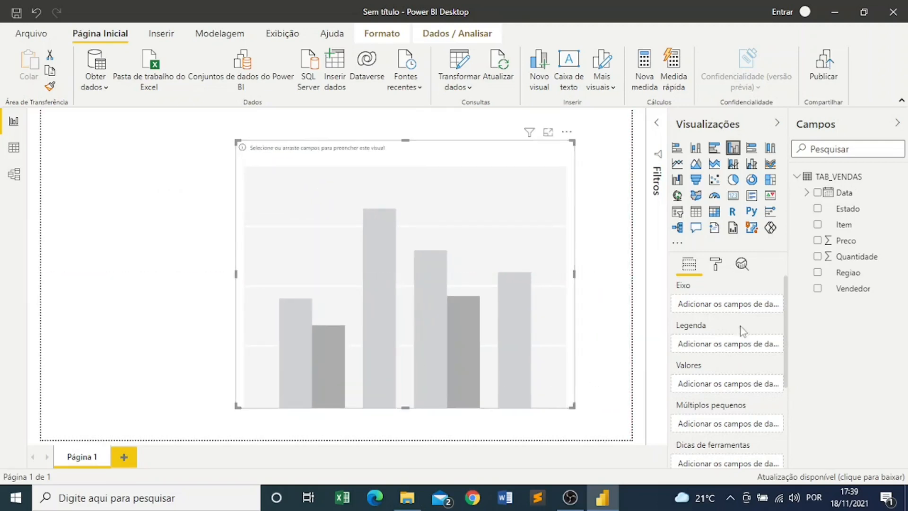
pyautogui.scroll(-2, 755, 306)
pyautogui.scroll(2, 761, 308)
# Step: Plot Quantidade by Item in the column chart and widen the chart toward the page's left edge
pyautogui.click(817, 224)
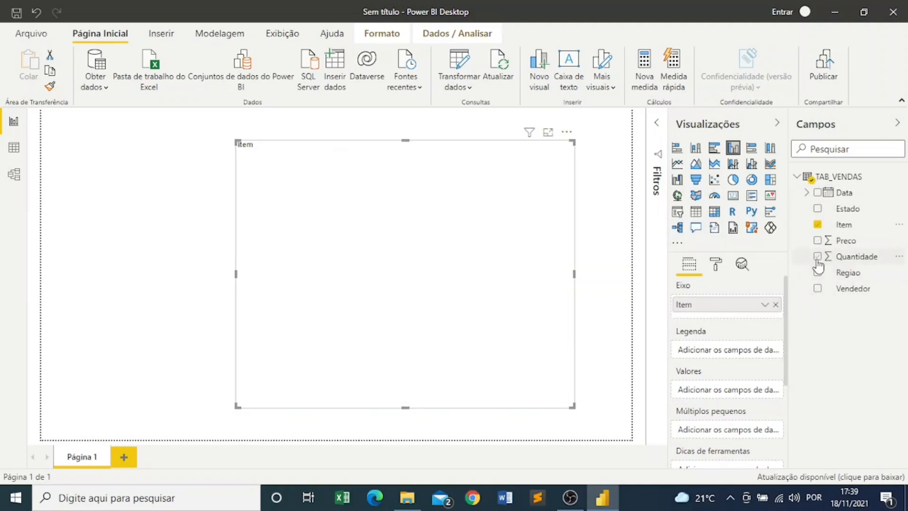
pyautogui.click(817, 256)
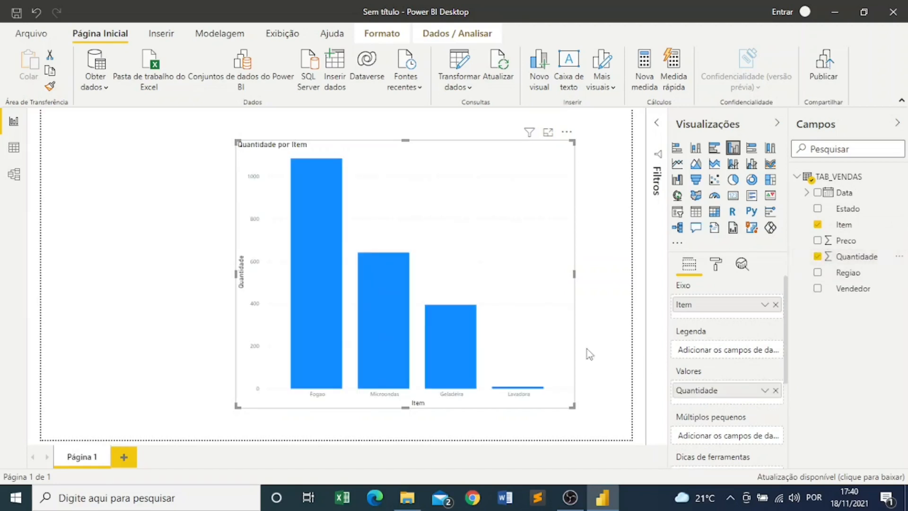
pyautogui.moveTo(234, 274); pyautogui.dragTo(167, 274)
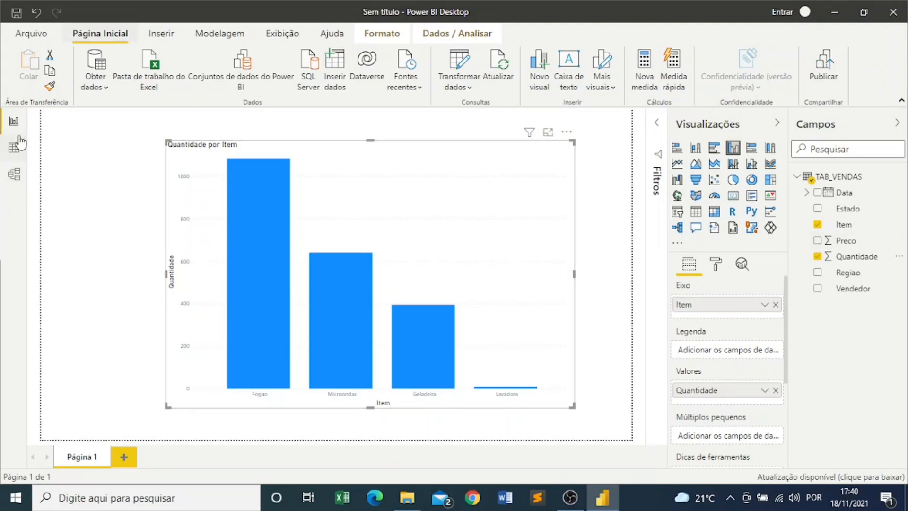
# Step: Compare the chart's Item and Quantidade fields with the TAB_VENDAS rows in the data view, and return to the report
pyautogui.click(14, 147)
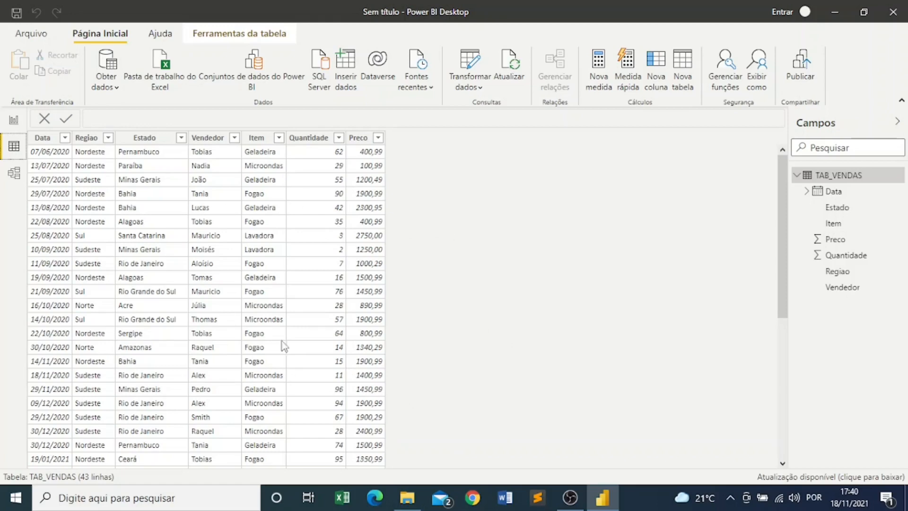
pyautogui.click(14, 120)
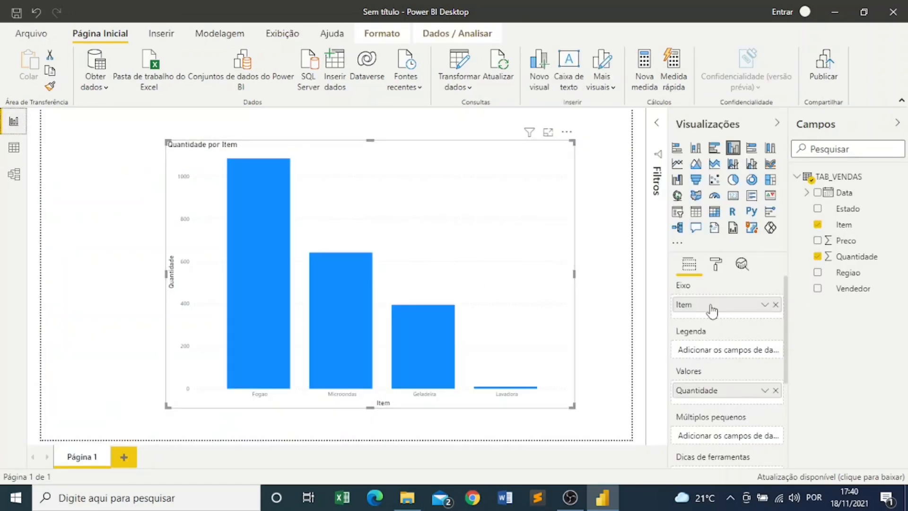
pyautogui.click(13, 147)
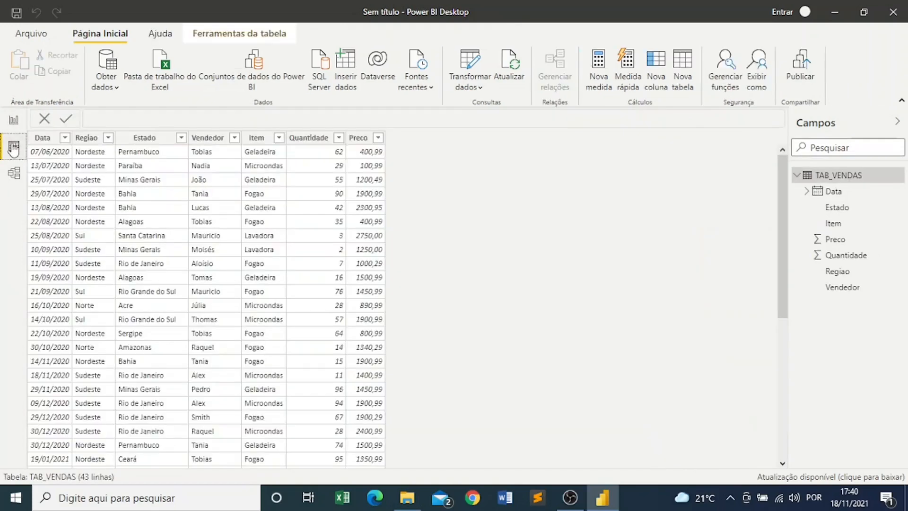
pyautogui.scroll(-7, 272, 296)
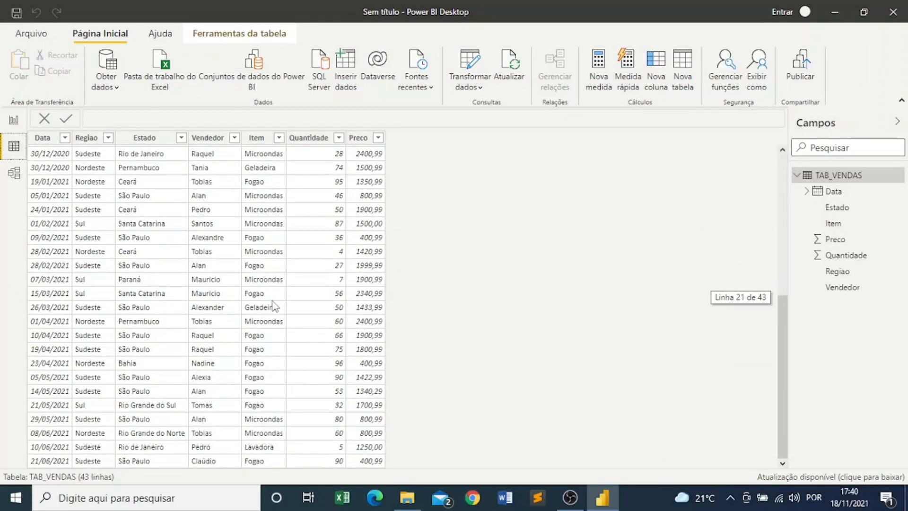
pyautogui.scroll(7, 272, 307)
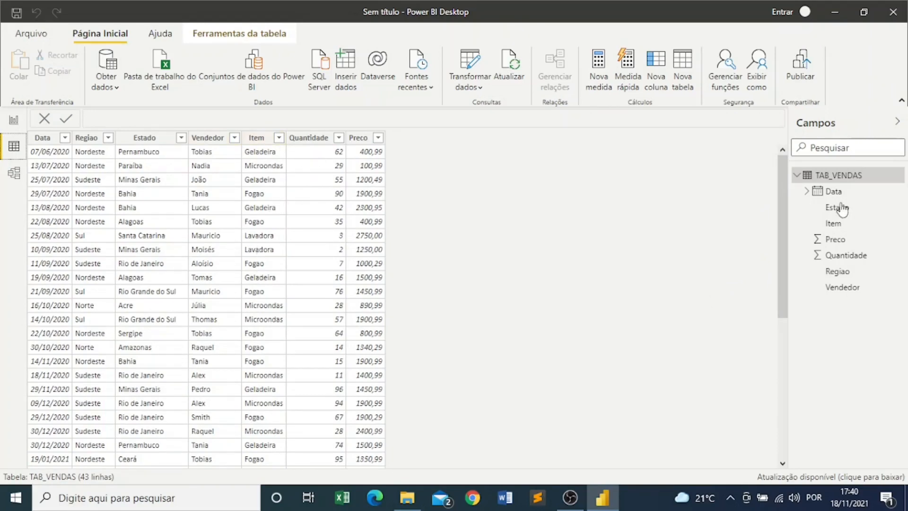
pyautogui.click(14, 120)
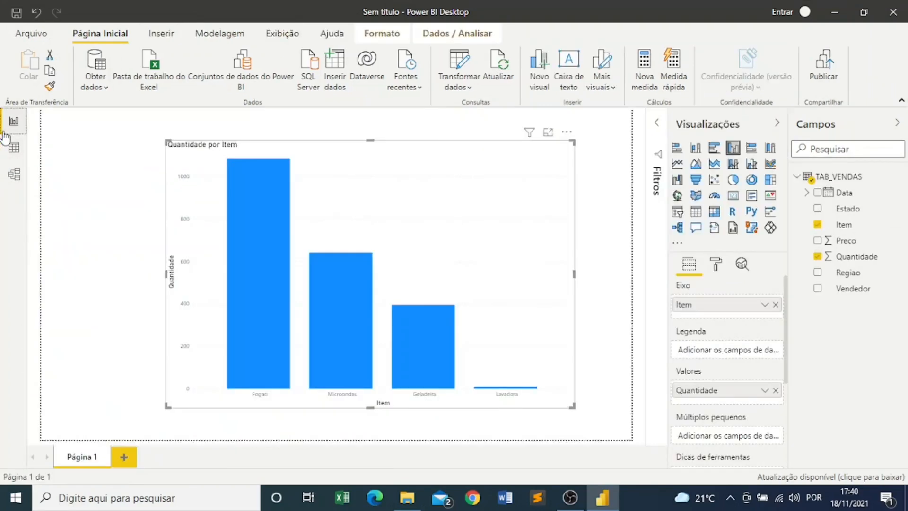
# Step: Shrink the column chart into the page's lower-left corner and remove it from the report
pyautogui.moveTo(223, 250); pyautogui.dragTo(273, 291)
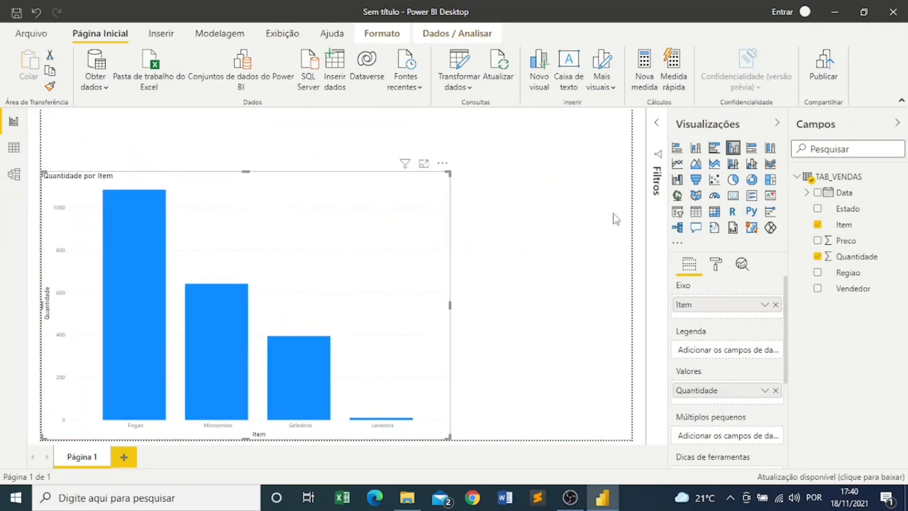
pyautogui.moveTo(449, 173); pyautogui.dragTo(327, 224)
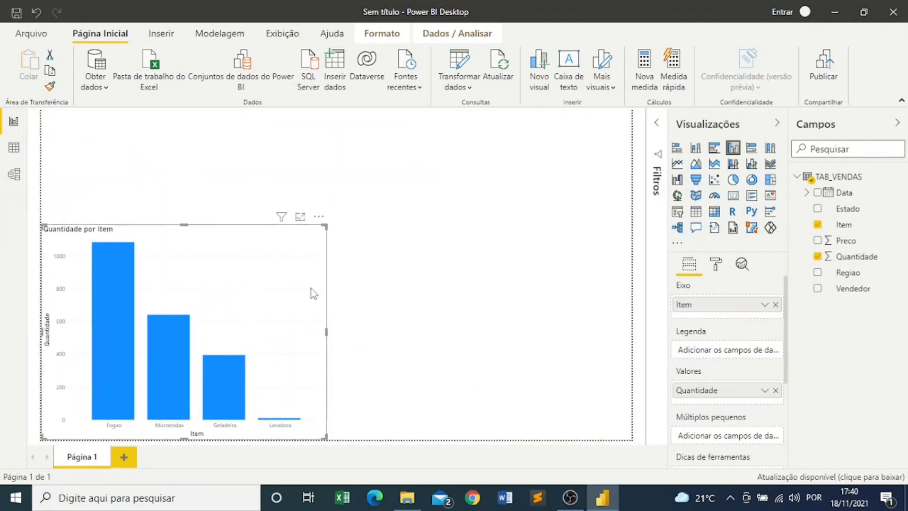
pyautogui.click(318, 217)
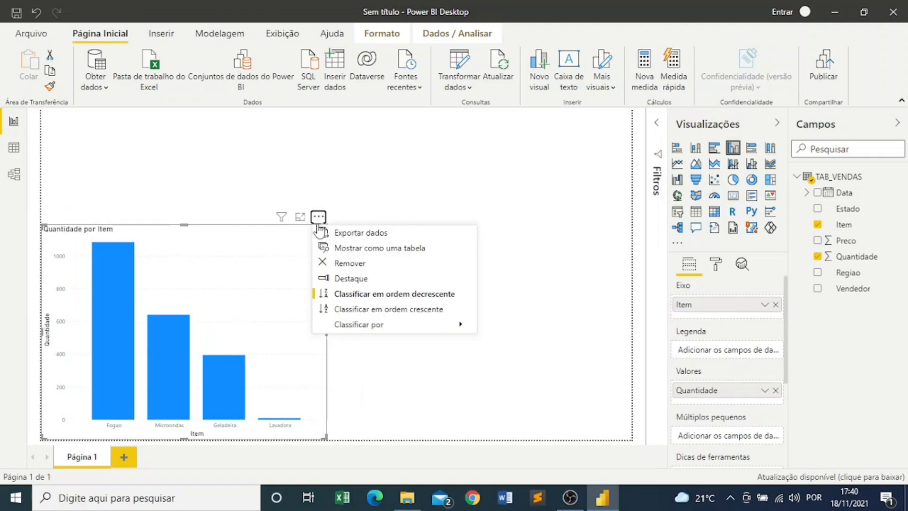
pyautogui.click(350, 263)
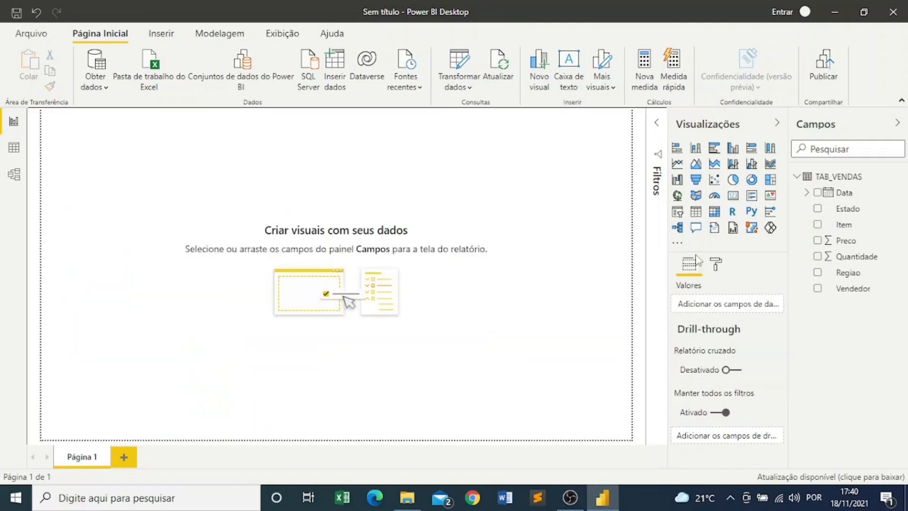
# Step: Add a card visual showing Quantidade, enlarge it and place it in the page's lower-left corner
pyautogui.click(732, 195)
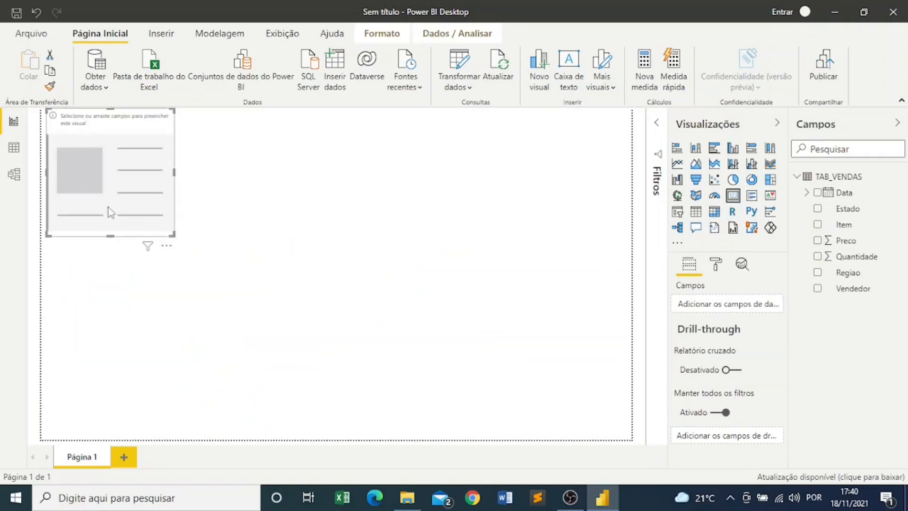
pyautogui.moveTo(110, 213); pyautogui.dragTo(233, 286)
pyautogui.moveTo(298, 310); pyautogui.dragTo(373, 347)
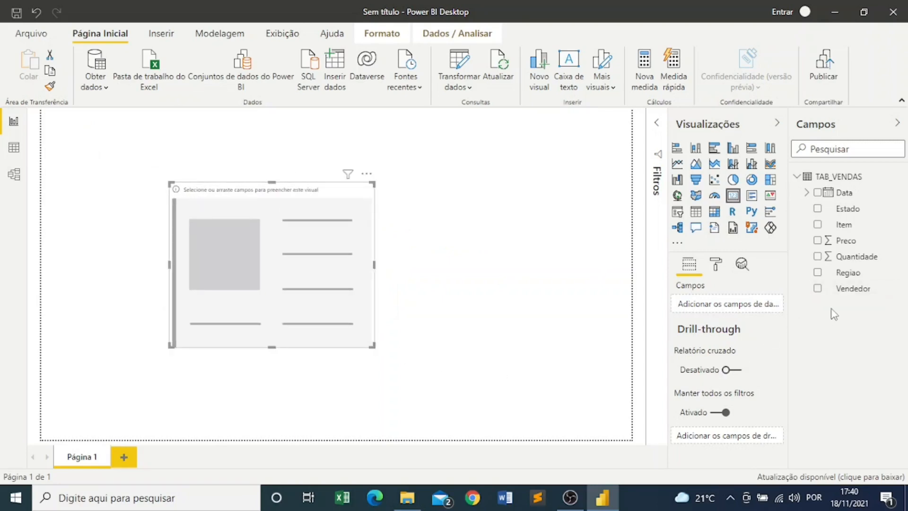
pyautogui.click(817, 256)
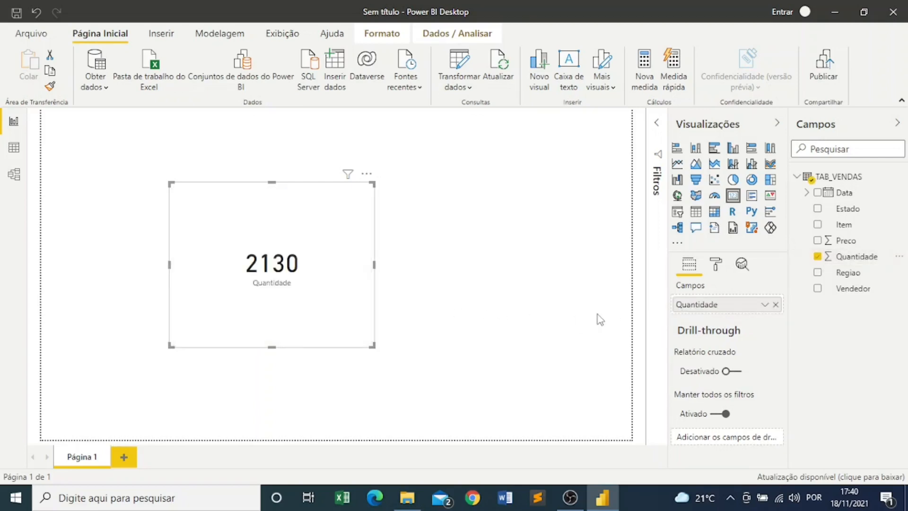
pyautogui.moveTo(337, 226); pyautogui.dragTo(192, 320)
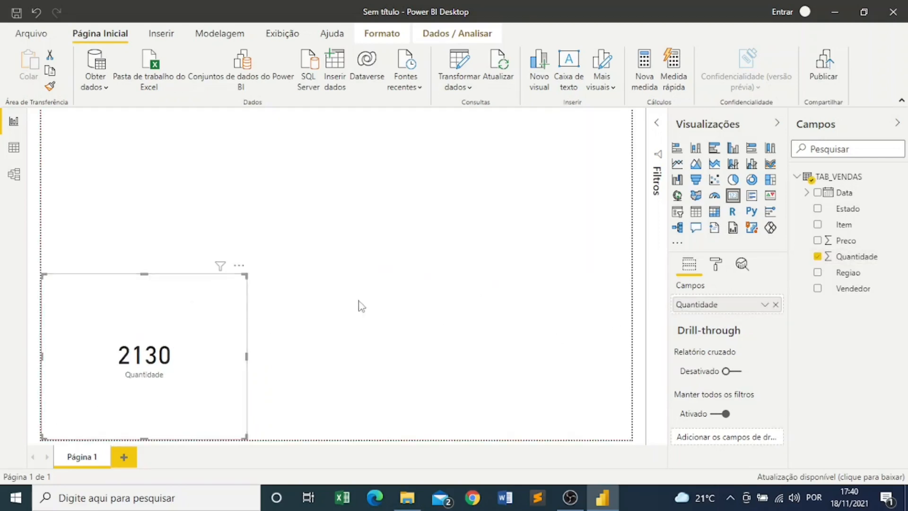
# Step: Add a slicer for the Item field in the page's upper-left corner, above the Quantidade card
pyautogui.click(653, 305)
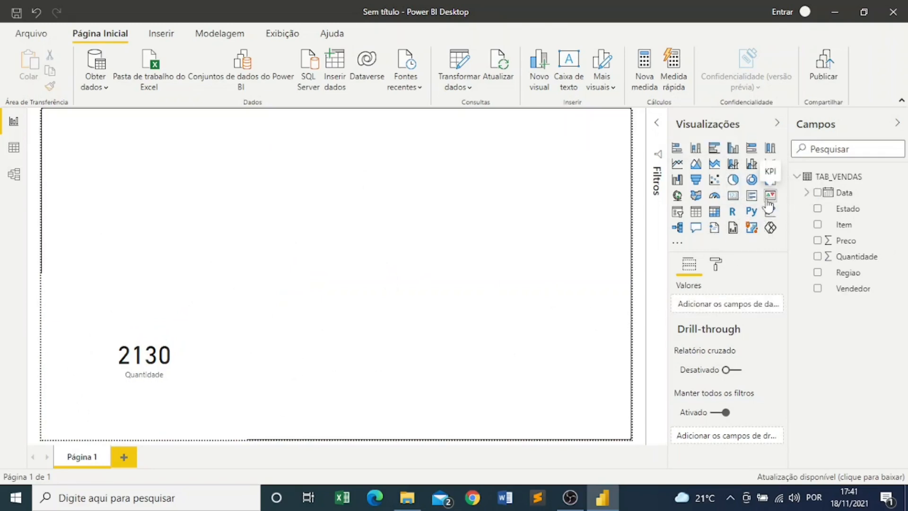
pyautogui.click(677, 212)
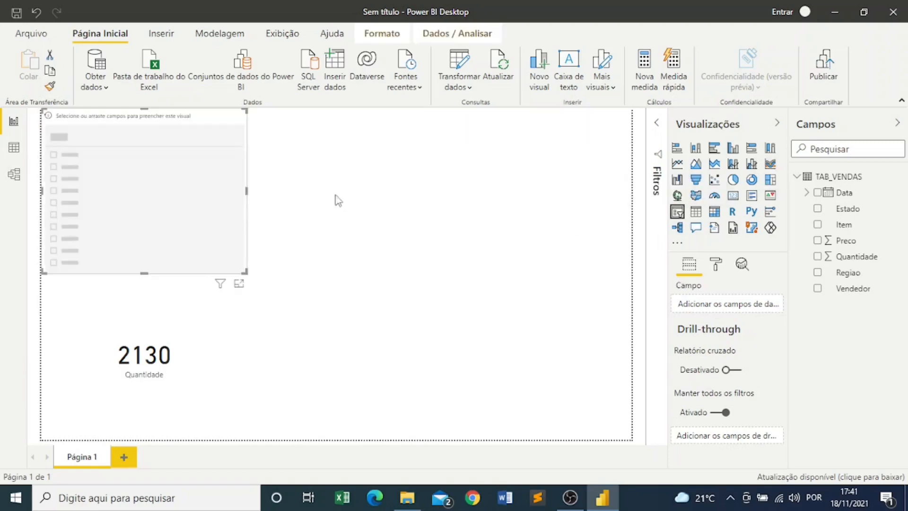
pyautogui.click(816, 226)
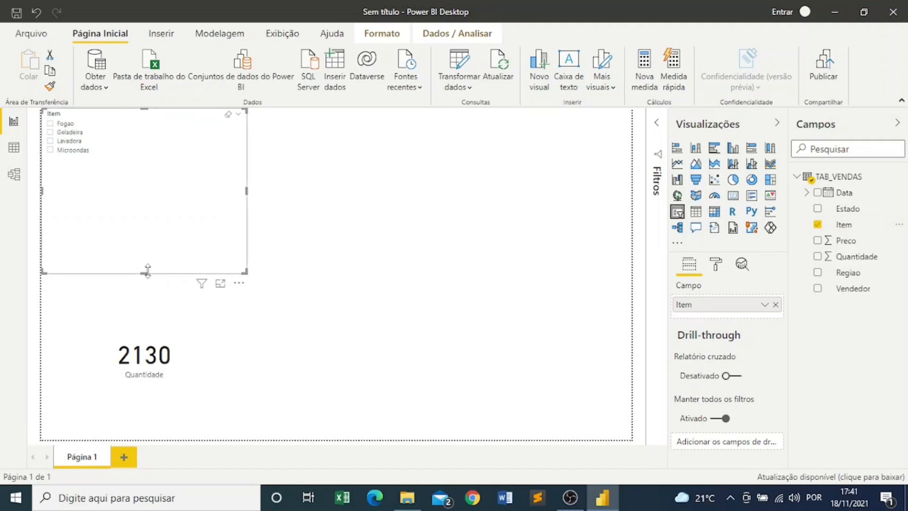
# Step: Shorten the Item slicer, move it to the middle of the page, and review its Geral format settings
pyautogui.moveTo(144, 273); pyautogui.dragTo(421, 328)
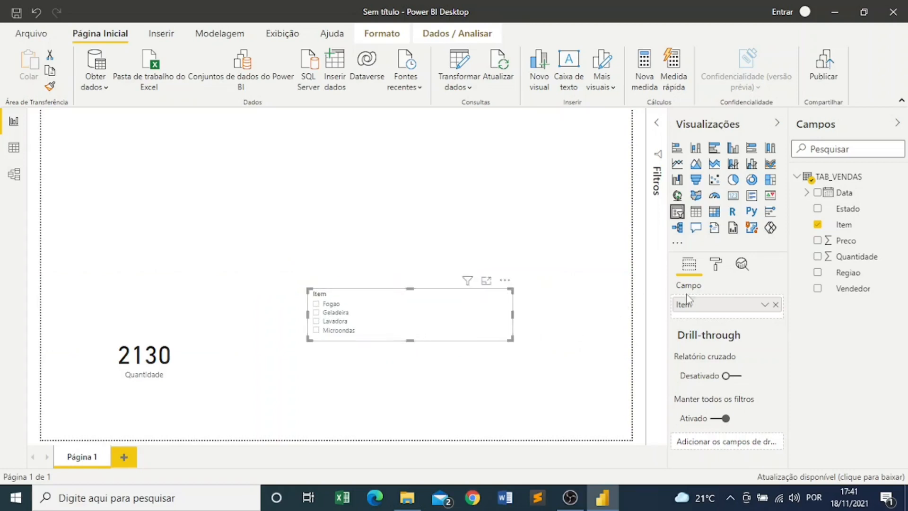
pyautogui.click(719, 267)
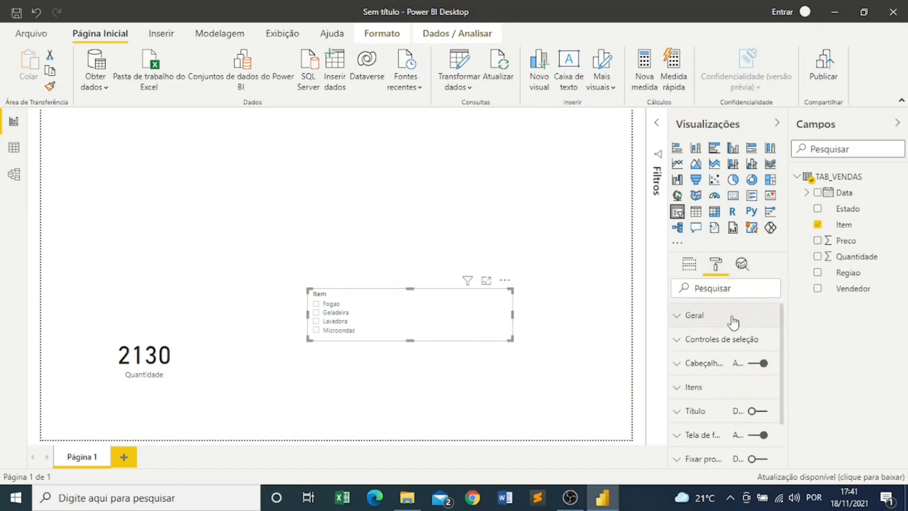
pyautogui.click(732, 317)
pyautogui.scroll(-3, 731, 346)
pyautogui.scroll(2, 730, 351)
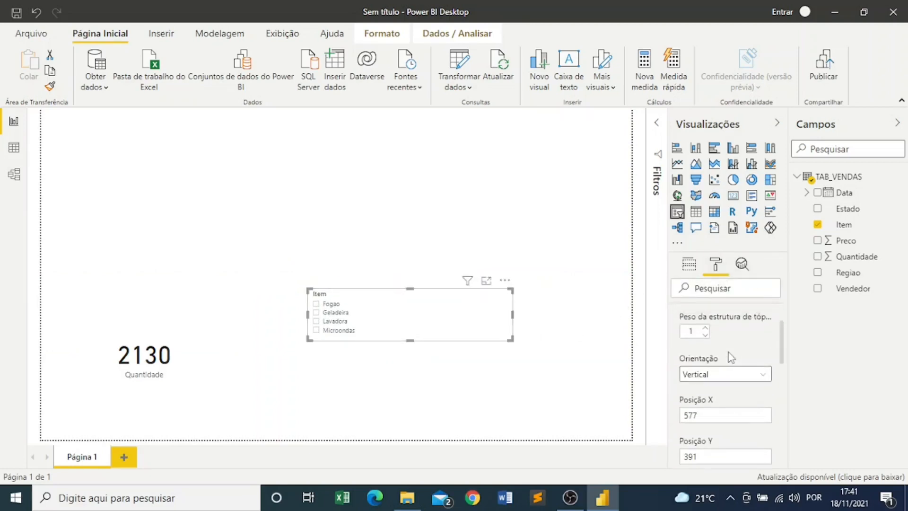
pyautogui.scroll(-5, 731, 351)
pyautogui.scroll(6, 731, 352)
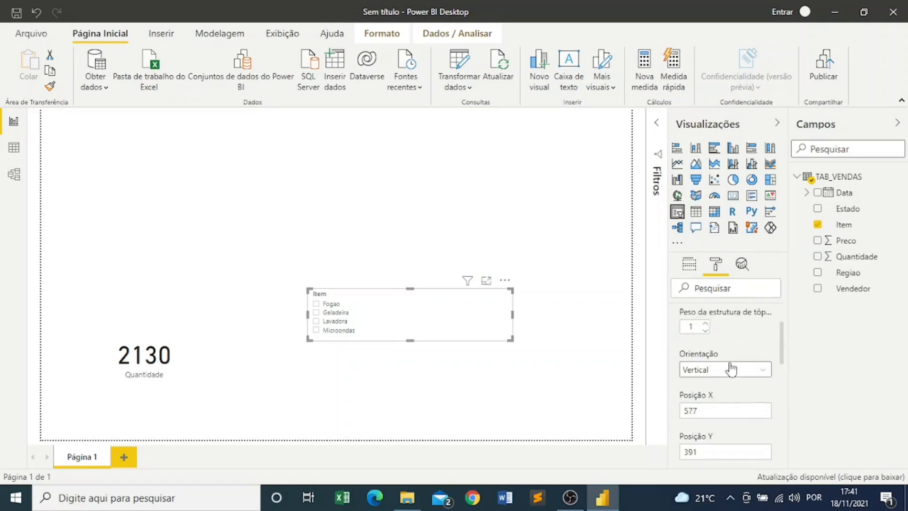
pyautogui.click(706, 324)
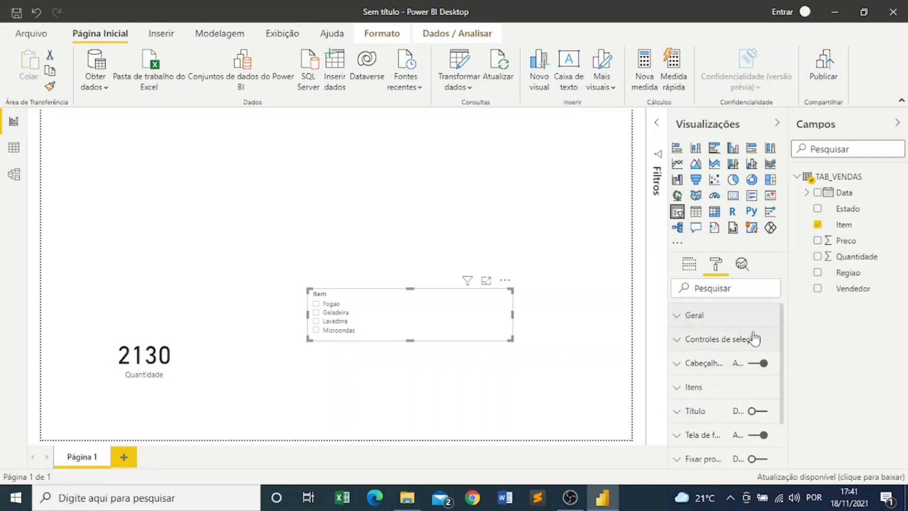
# Step: Look through the Item slicer's remaining format options, including its background and selection controls
pyautogui.scroll(-1, 722, 386)
pyautogui.scroll(-1, 721, 385)
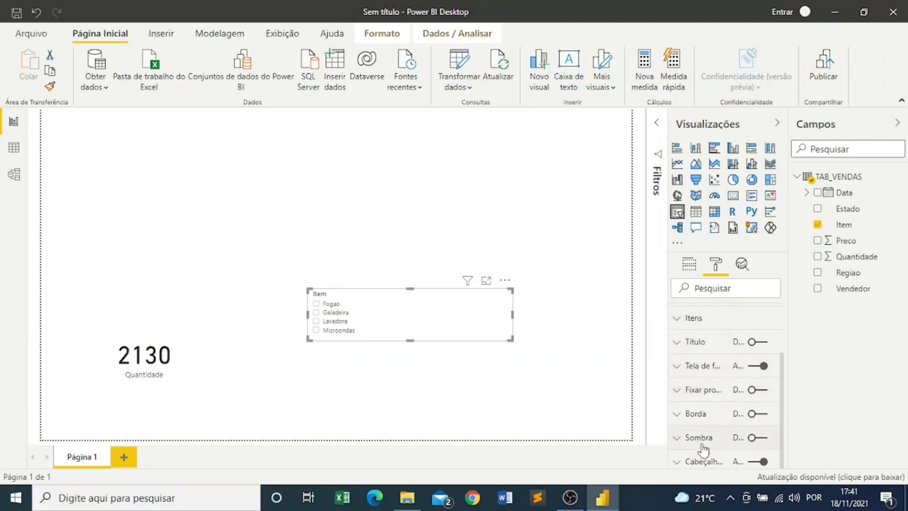
pyautogui.click(701, 352)
pyautogui.click(701, 353)
pyautogui.click(700, 368)
pyautogui.scroll(-3, 701, 378)
pyautogui.scroll(3, 701, 384)
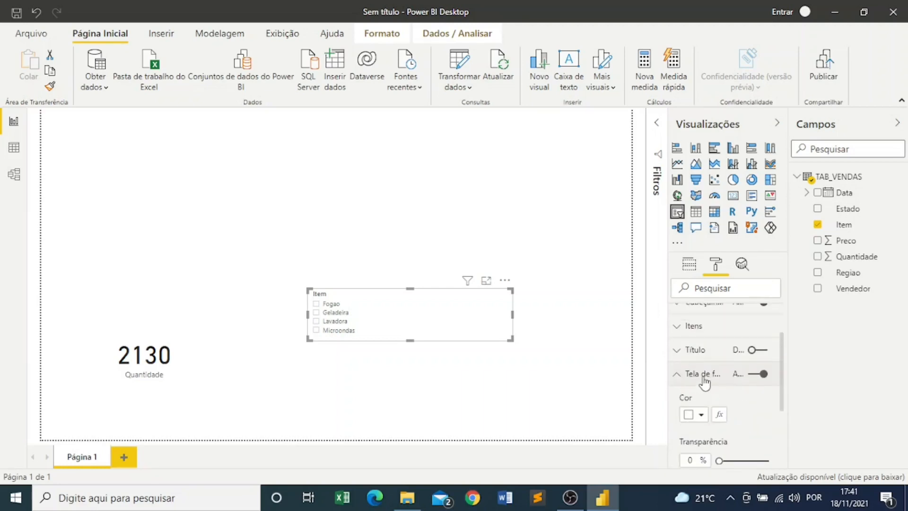
pyautogui.click(702, 381)
pyautogui.scroll(2, 703, 383)
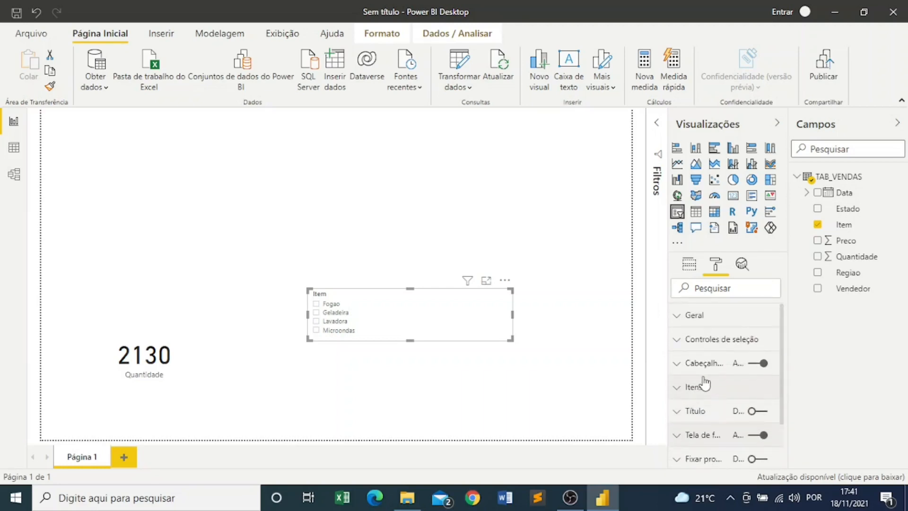
pyautogui.click(705, 347)
pyautogui.scroll(-3, 707, 350)
pyautogui.scroll(-3, 706, 350)
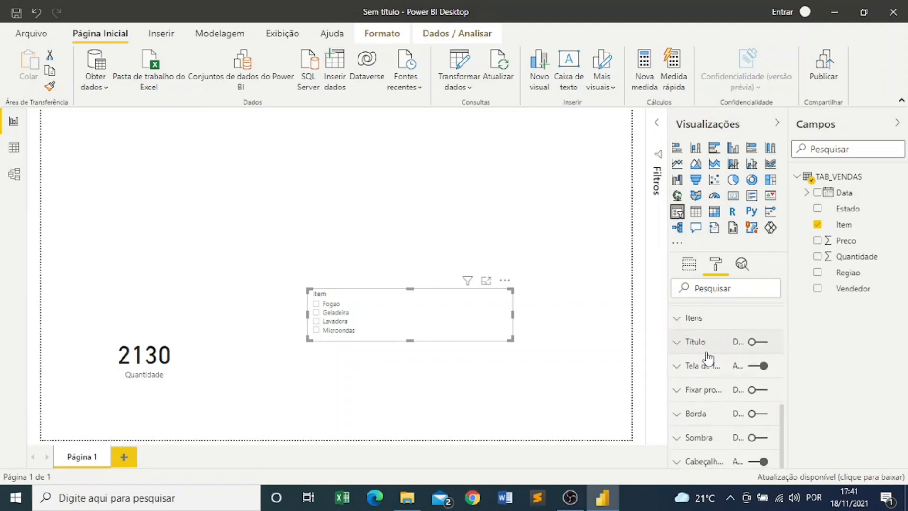
pyautogui.scroll(5, 707, 355)
pyautogui.click(708, 353)
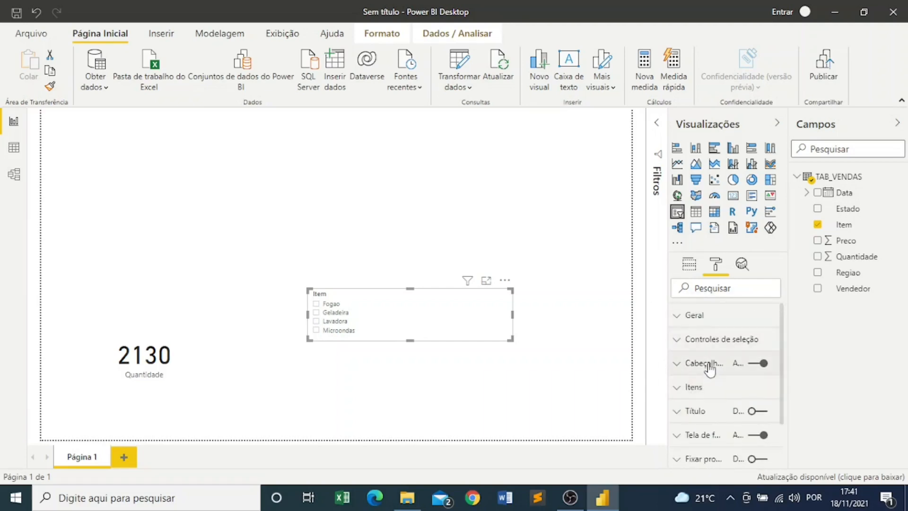
# Step: Set the text size of the Item slicer's header to 30 pt
pyautogui.click(708, 363)
pyautogui.scroll(-3, 708, 373)
pyautogui.scroll(-3, 708, 379)
pyautogui.scroll(2, 704, 371)
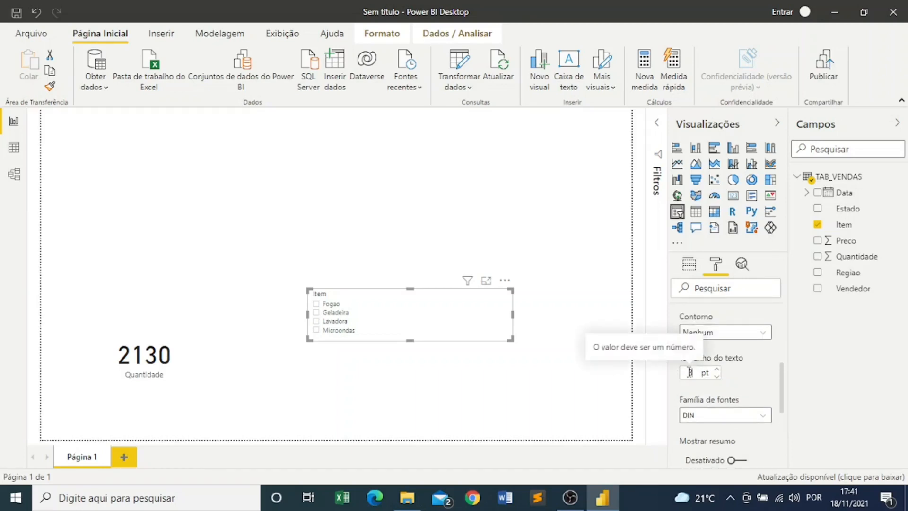
pyautogui.write('30')
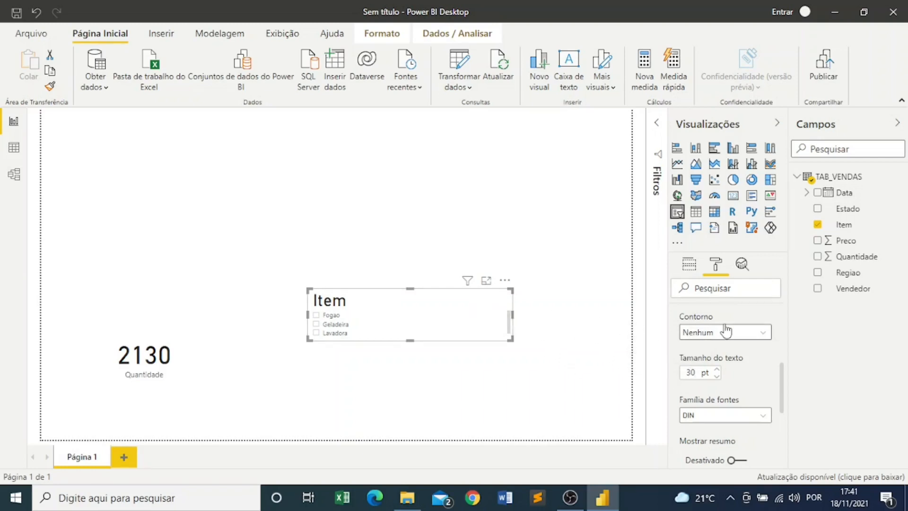
pyautogui.scroll(5, 734, 366)
pyautogui.scroll(-5, 733, 366)
pyautogui.scroll(3, 736, 366)
pyautogui.scroll(4, 736, 366)
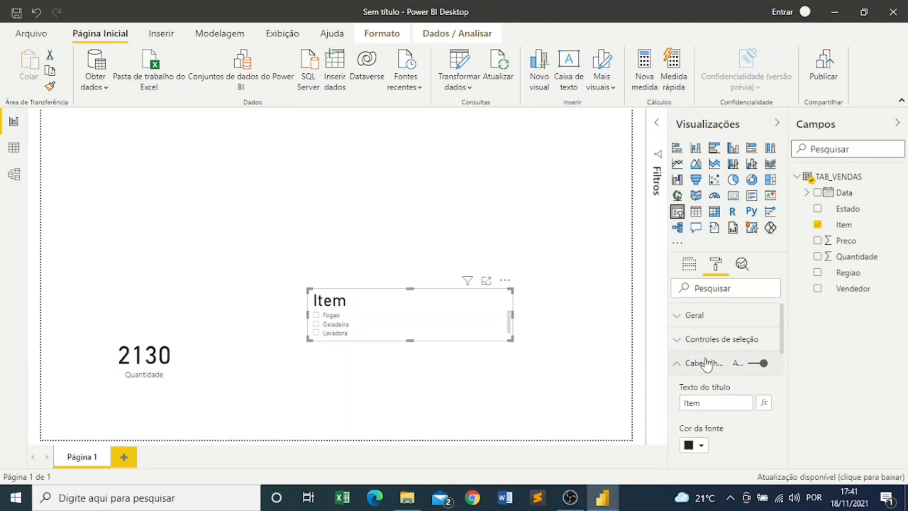
# Step: Set the text size of the Item slicer's list items to 20 pt
pyautogui.click(706, 363)
pyautogui.click(705, 384)
pyautogui.scroll(-3, 710, 380)
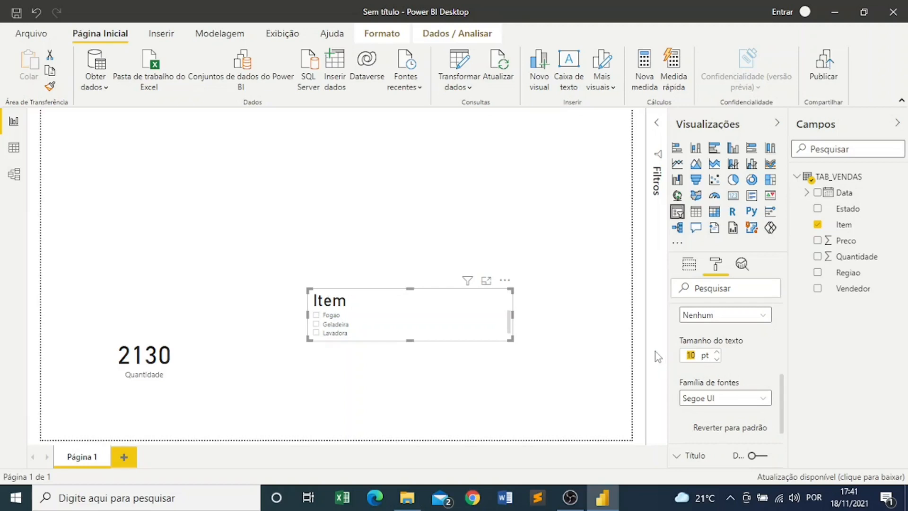
pyautogui.write('2')
pyautogui.press('Return')
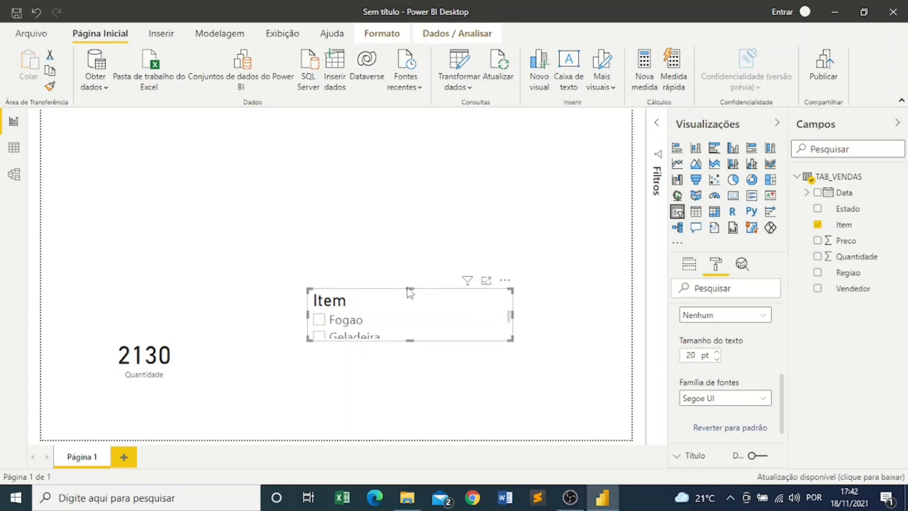
# Step: Resize the Item slicer to fit its four items and move the Quantidade card up beside it
pyautogui.moveTo(409, 290); pyautogui.dragTo(418, 183)
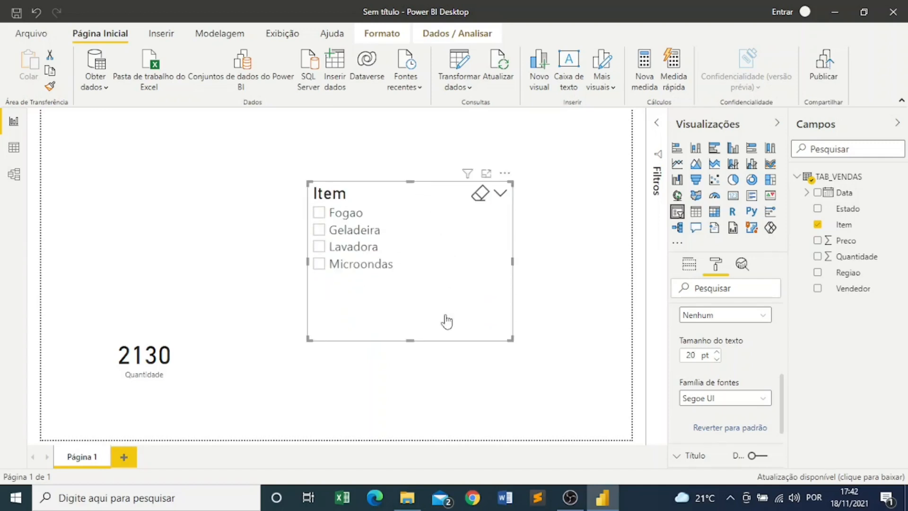
pyautogui.moveTo(409, 339); pyautogui.dragTo(430, 285)
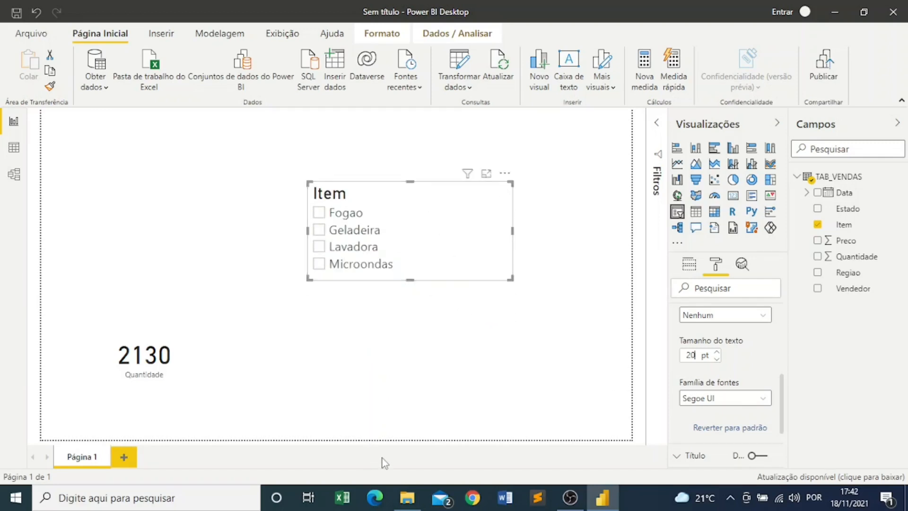
pyautogui.moveTo(138, 375); pyautogui.dragTo(152, 252)
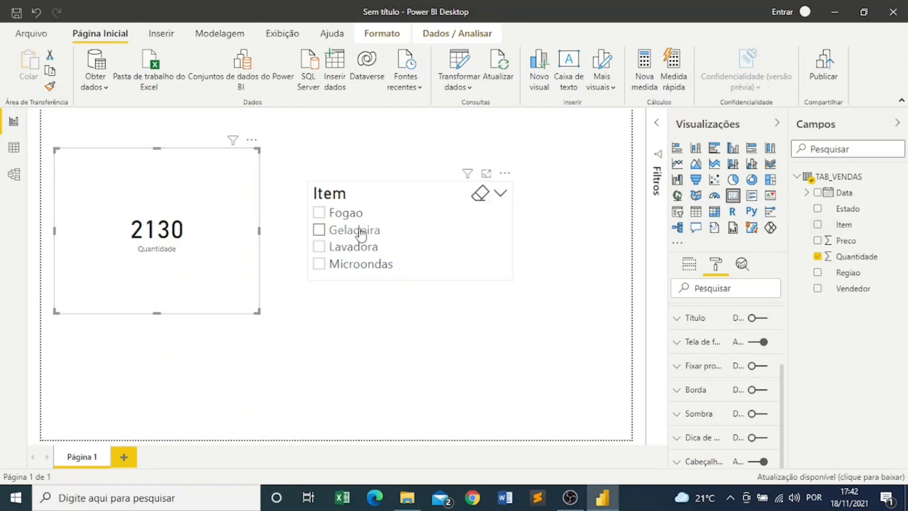
# Step: Test the Item slicer on the Quantidade card by filtering to Fogao, to Geladeira, and to both together
pyautogui.click(325, 214)
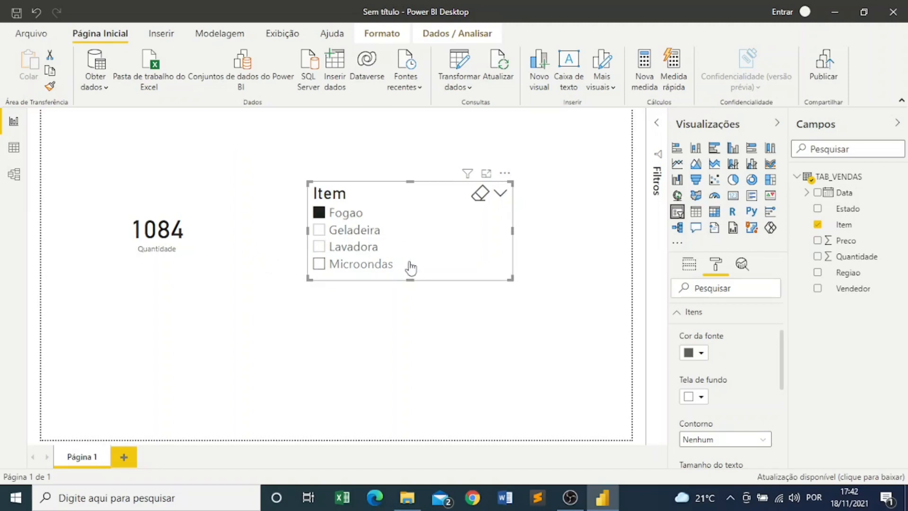
pyautogui.click(332, 236)
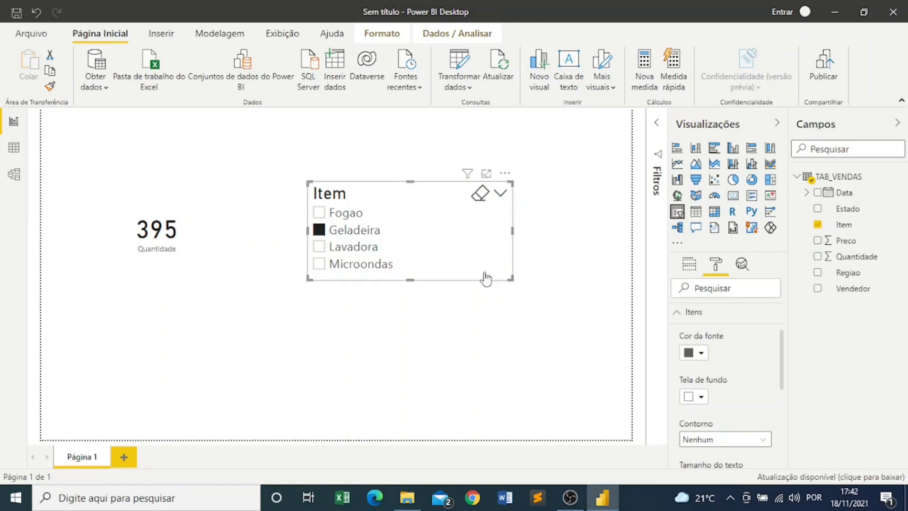
pyautogui.click(344, 213)
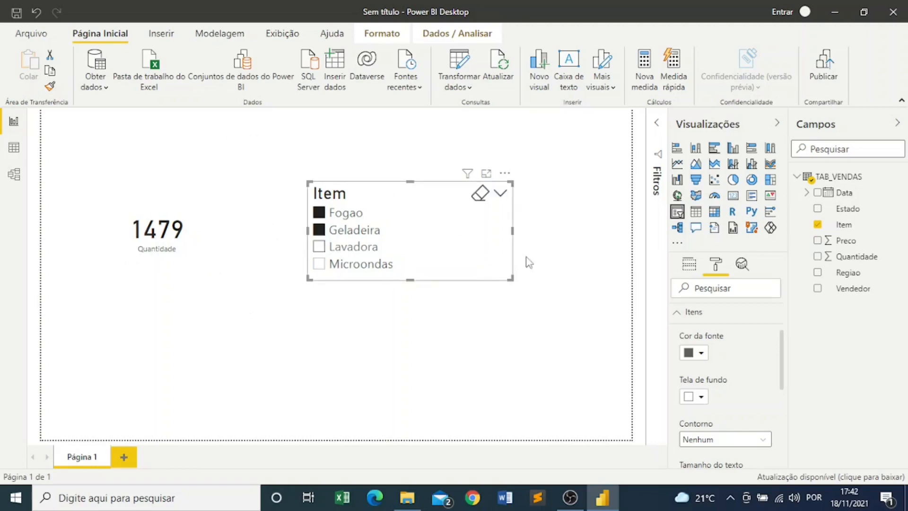
# Step: Place the Item slicer in the page's upper-right corner and a smaller Quantidade card in its upper-left corner
pyautogui.moveTo(485, 249); pyautogui.dragTo(599, 177)
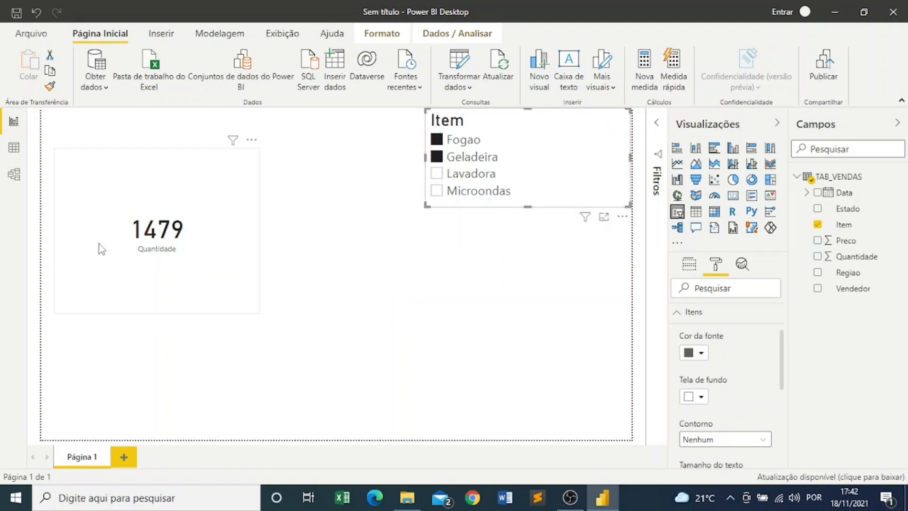
pyautogui.click(164, 234)
pyautogui.moveTo(163, 234); pyautogui.dragTo(151, 195)
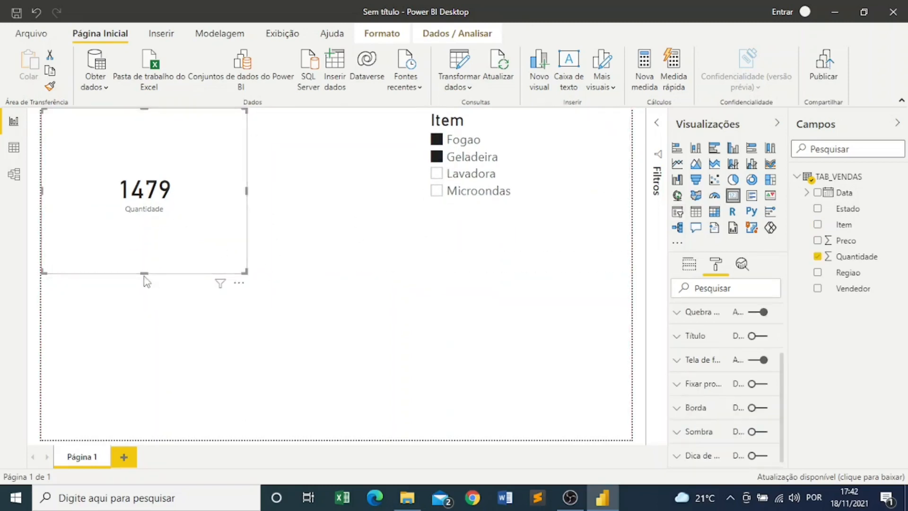
pyautogui.moveTo(144, 272); pyautogui.dragTo(134, 191)
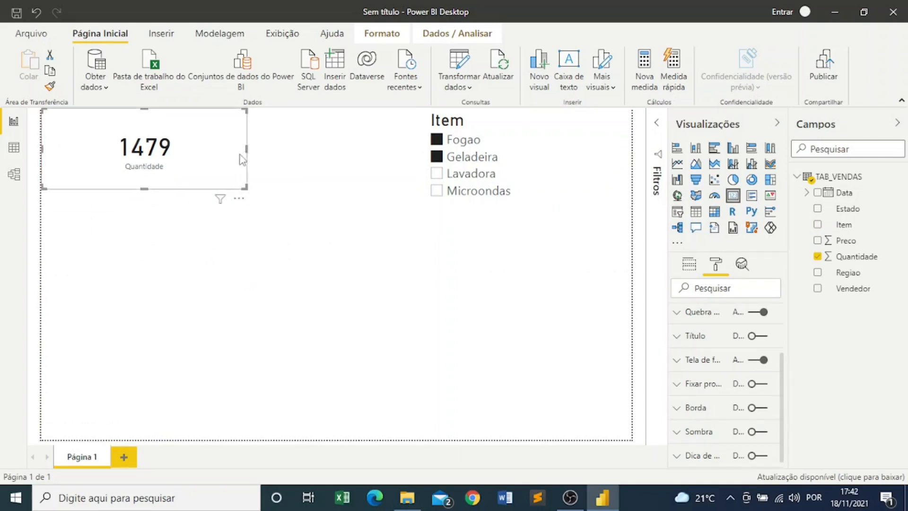
pyautogui.moveTo(241, 156); pyautogui.dragTo(173, 158)
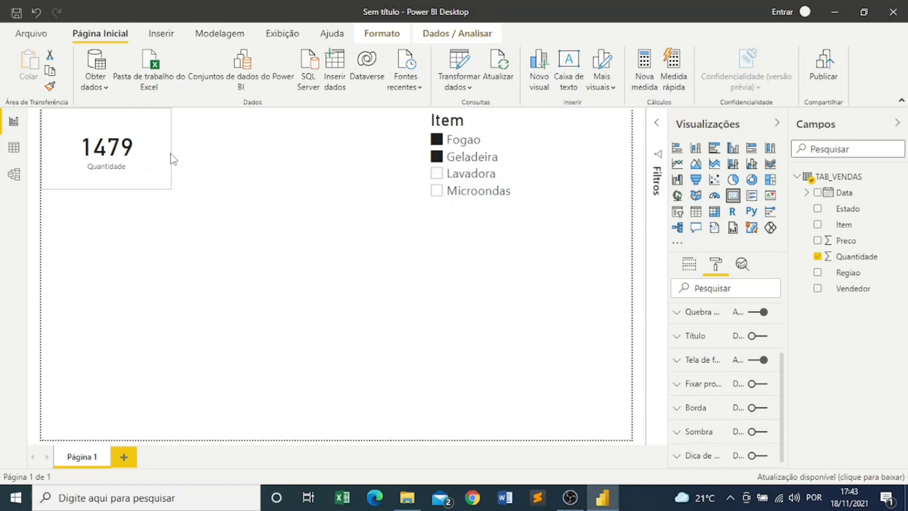
# Step: Add a line chart in the page's lower-left corner with the Data field on its axis
pyautogui.click(422, 322)
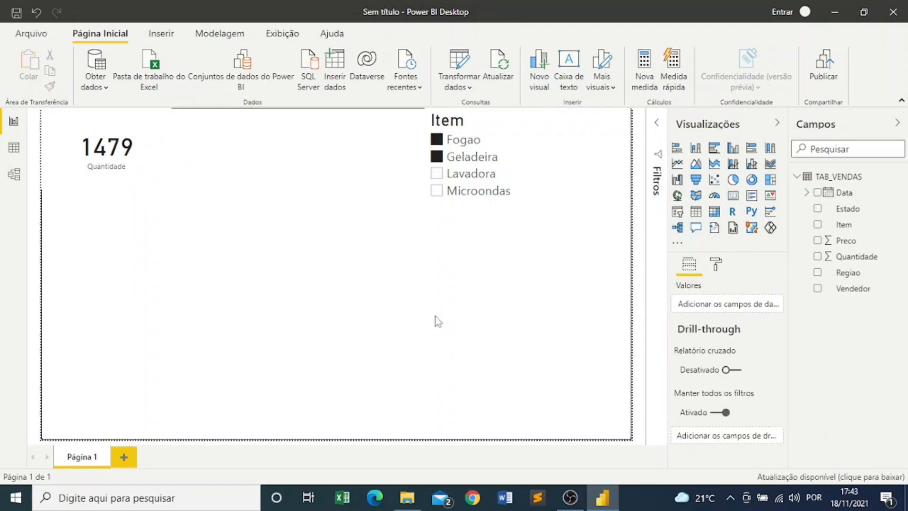
pyautogui.click(677, 164)
pyautogui.moveTo(170, 248); pyautogui.dragTo(377, 254)
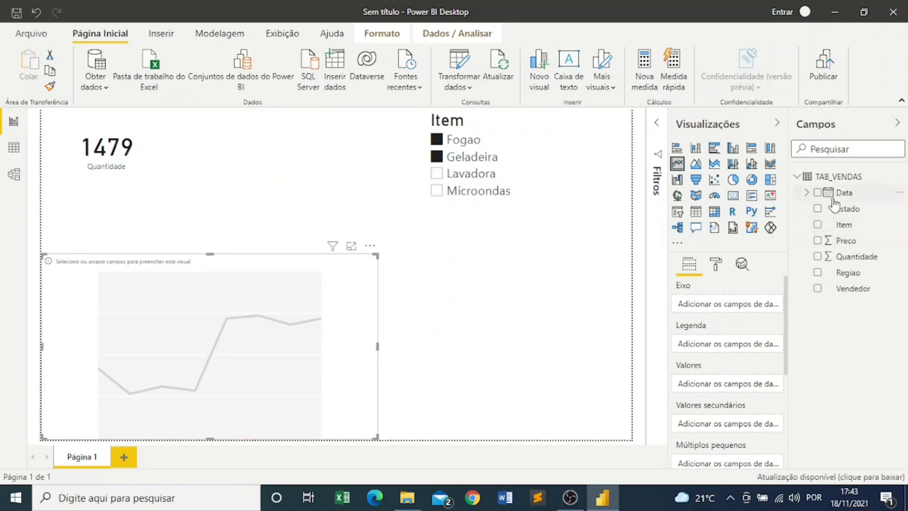
pyautogui.click(818, 193)
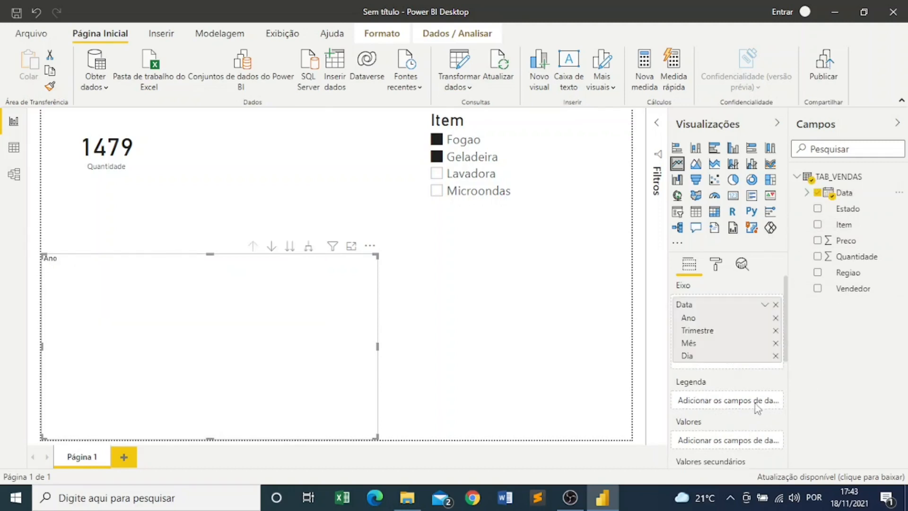
# Step: Use Quantidade as the line chart's values and Item as its legend, and widen the chart
pyautogui.scroll(-3, 756, 343)
pyautogui.scroll(2, 758, 339)
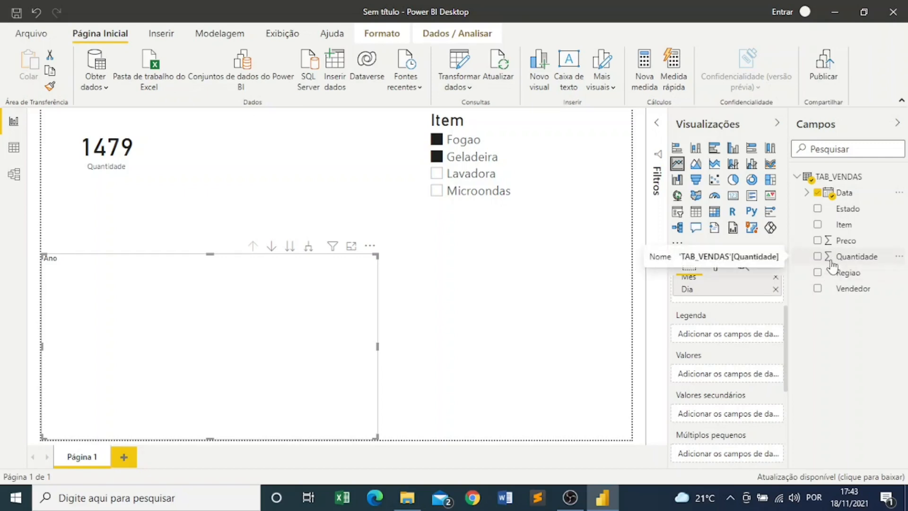
pyautogui.moveTo(832, 265); pyautogui.dragTo(709, 384)
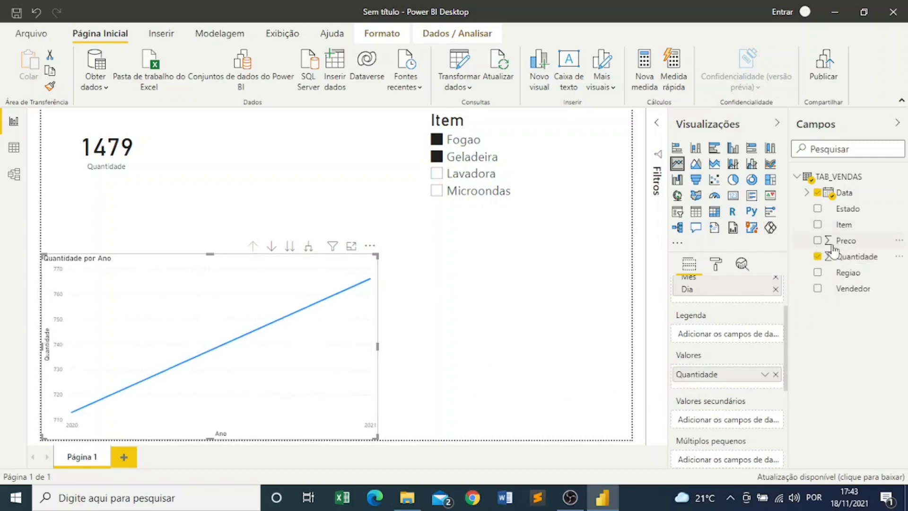
pyautogui.moveTo(830, 225); pyautogui.dragTo(707, 336)
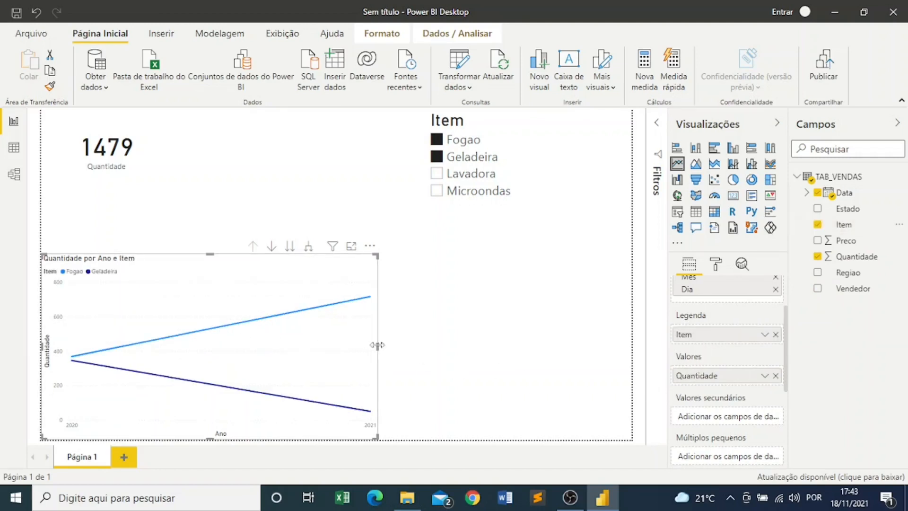
pyautogui.moveTo(376, 345); pyautogui.dragTo(447, 344)
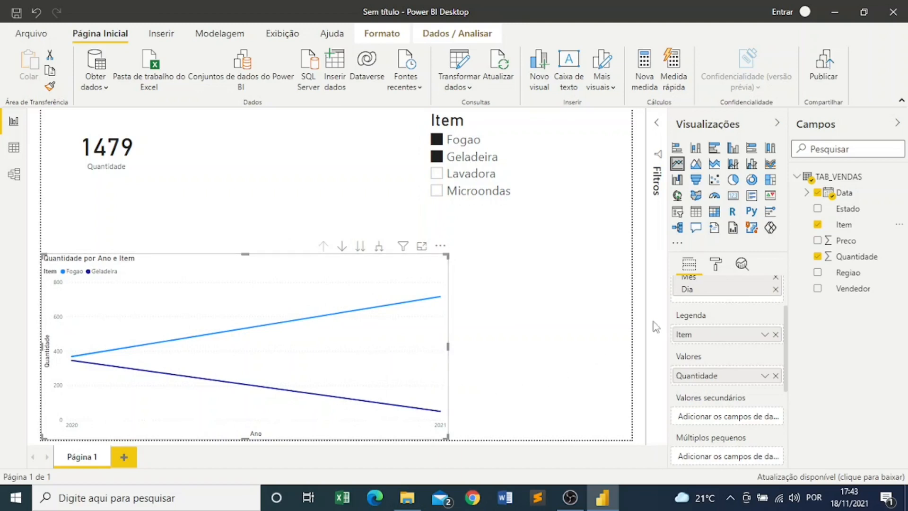
# Step: Inspect the line chart's quantities for 2021 and clear the Fogao and Geladeira selections in the Item slicer
pyautogui.scroll(3, 708, 331)
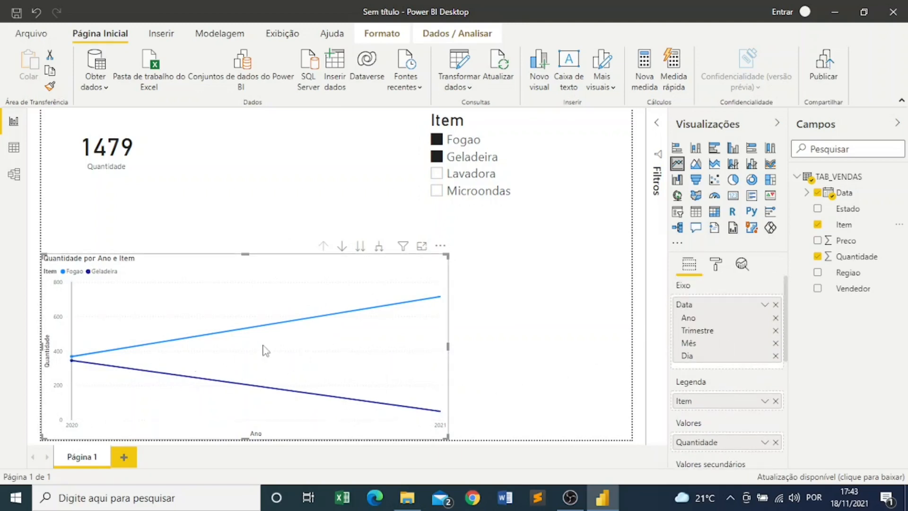
pyautogui.moveTo(263, 349)
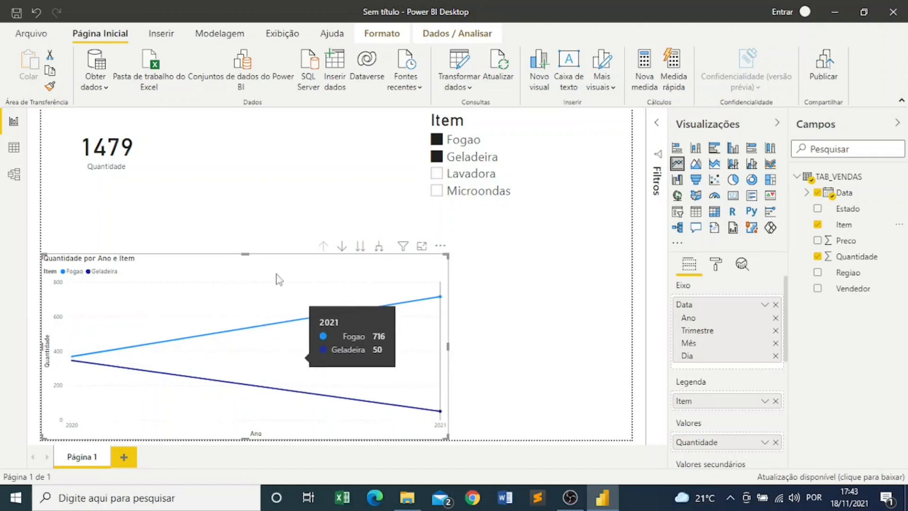
pyautogui.click(440, 141)
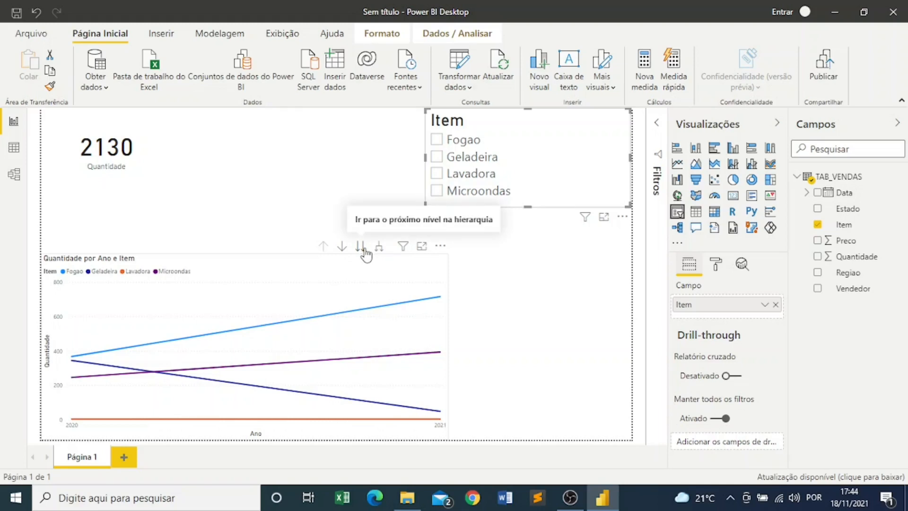
# Step: Try removing the Item field from the slicer, and undo the removal
pyautogui.click(718, 265)
pyautogui.click(690, 265)
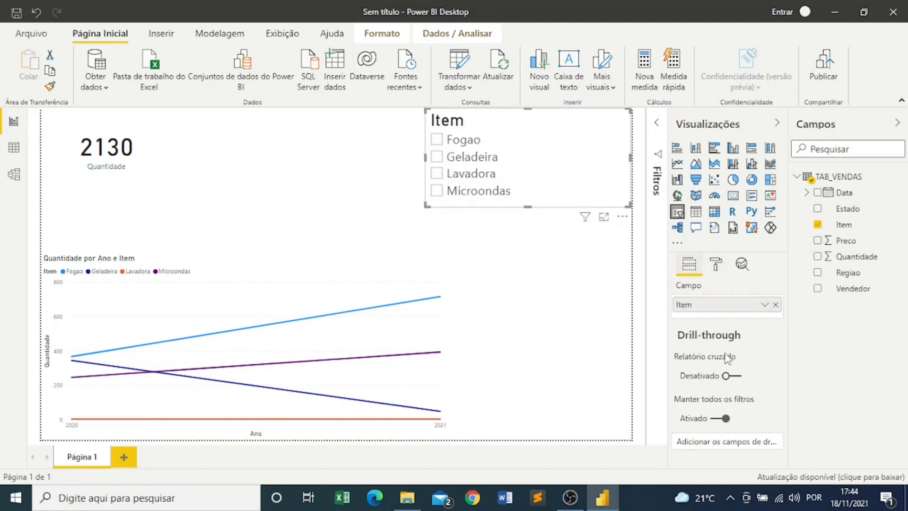
pyautogui.click(775, 305)
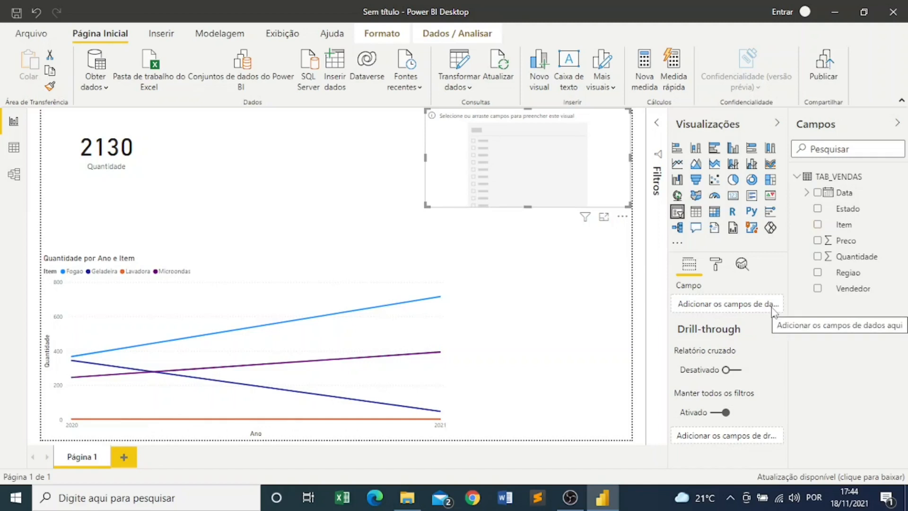
pyautogui.hotkey('ctrl', 'z')
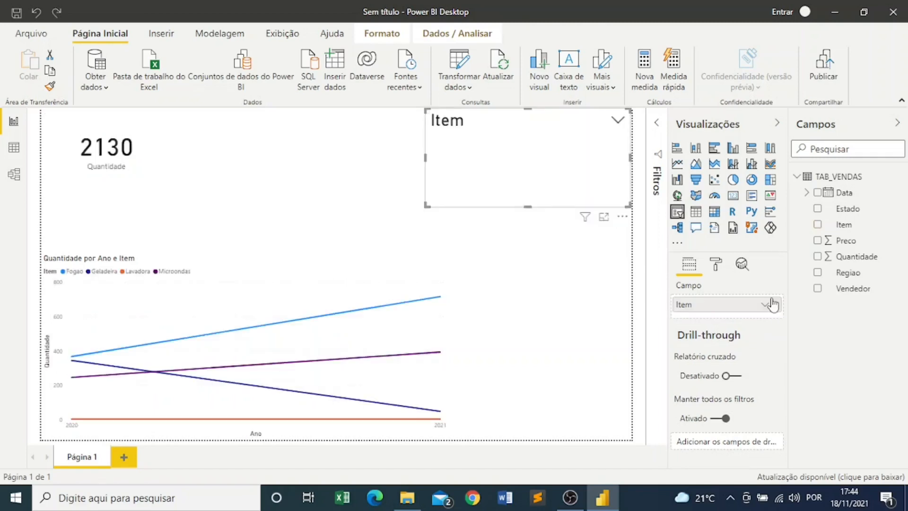
# Step: Take the line chart's date axis down through the quarter and month levels to the day level
pyautogui.click(260, 287)
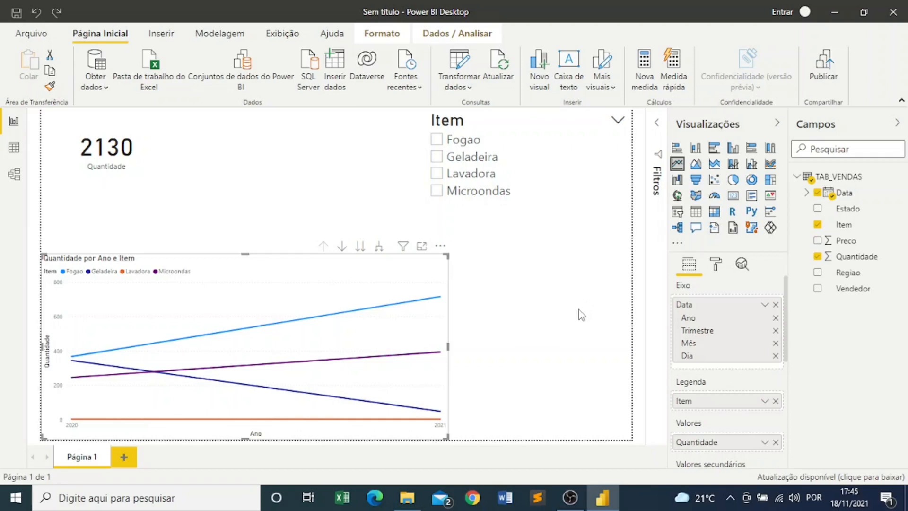
pyautogui.click(358, 248)
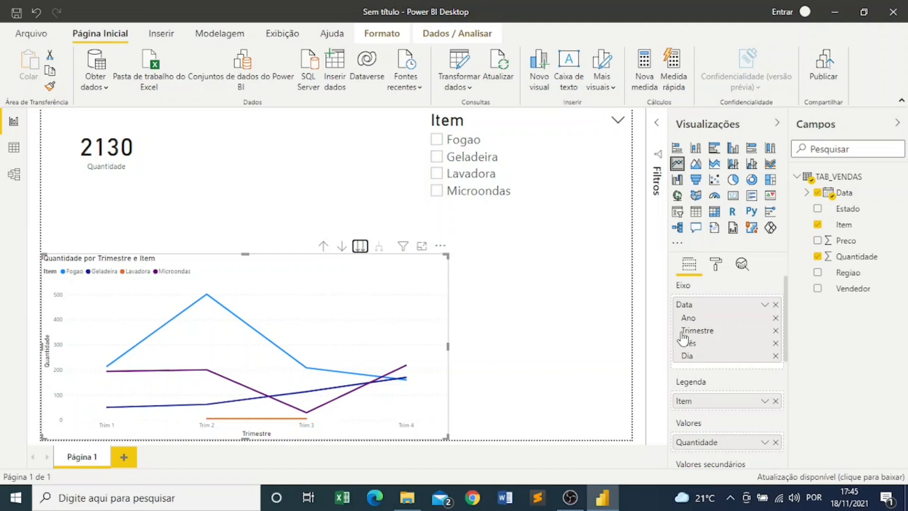
pyautogui.click(360, 246)
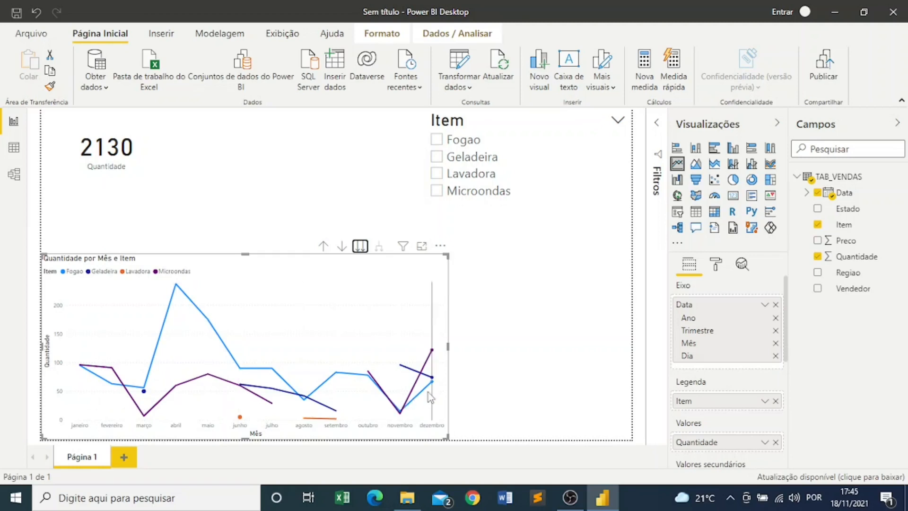
pyautogui.click(359, 246)
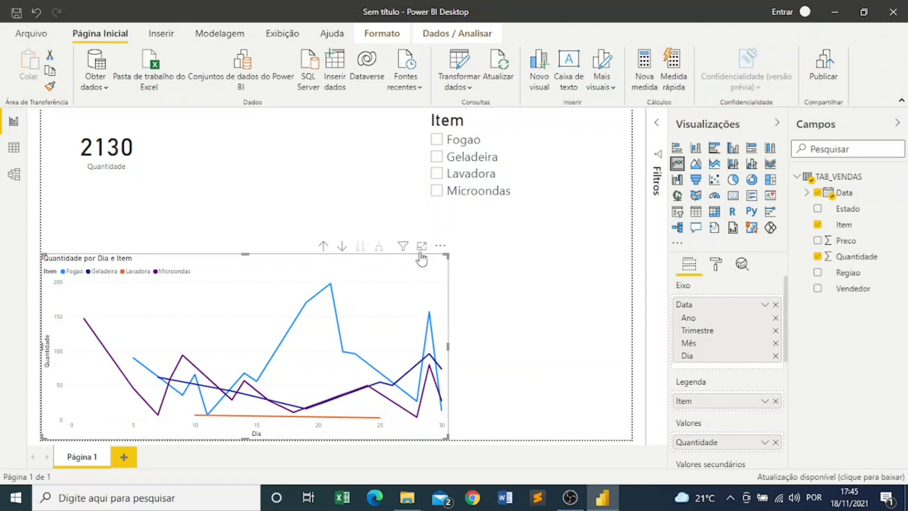
# Step: Drill the line chart up to quarters, go down again to days, and return it to the year level
pyautogui.click(324, 247)
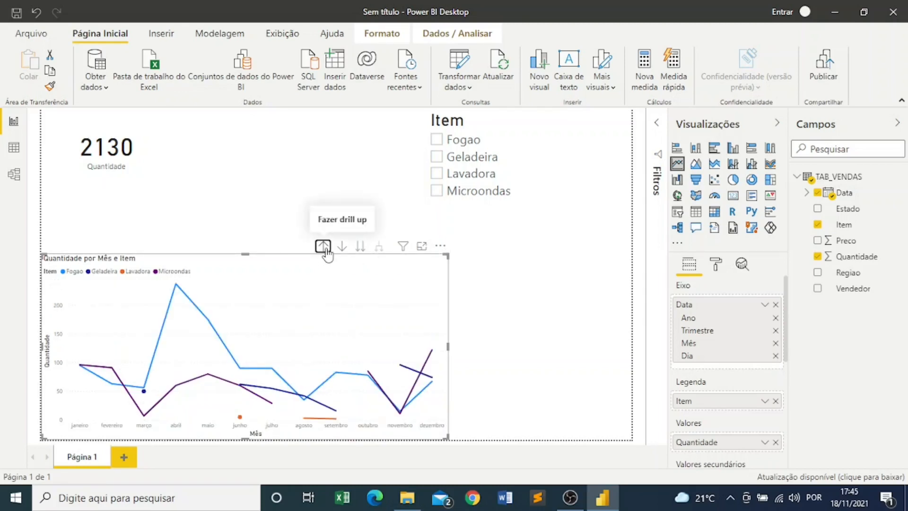
pyautogui.click(324, 247)
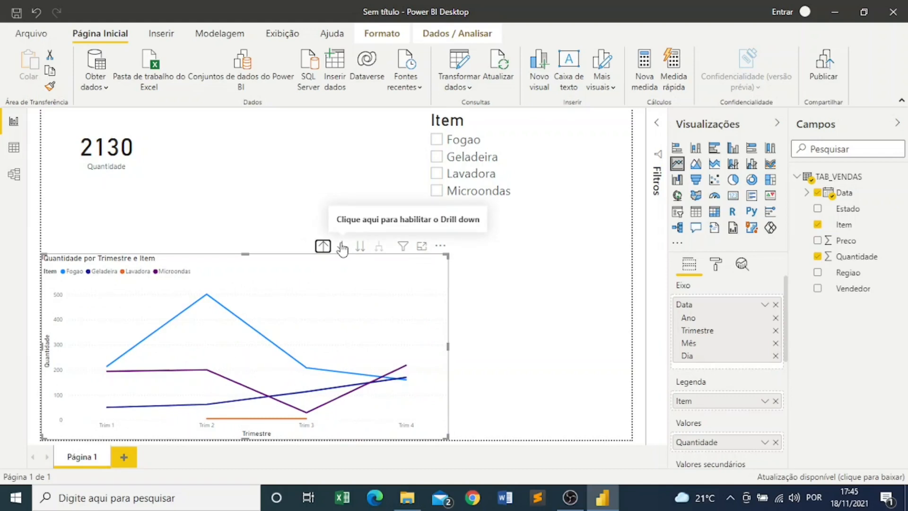
pyautogui.click(342, 246)
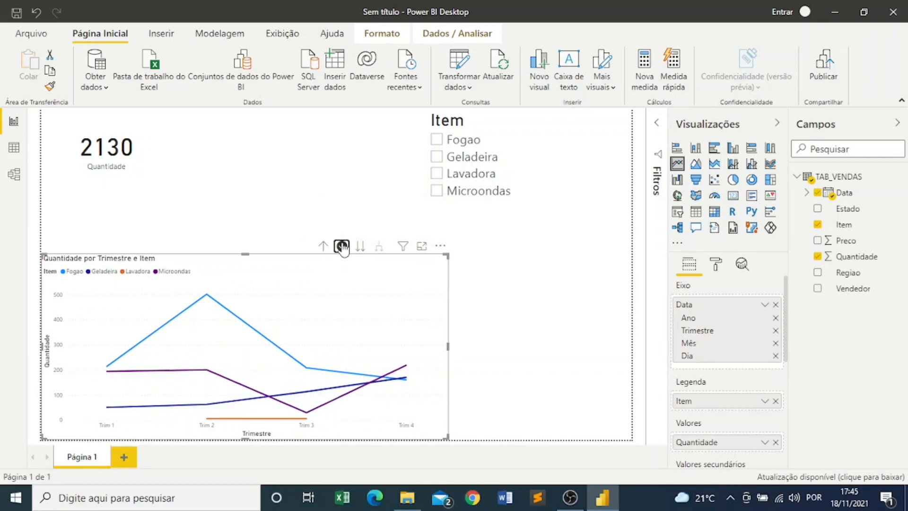
pyautogui.click(367, 247)
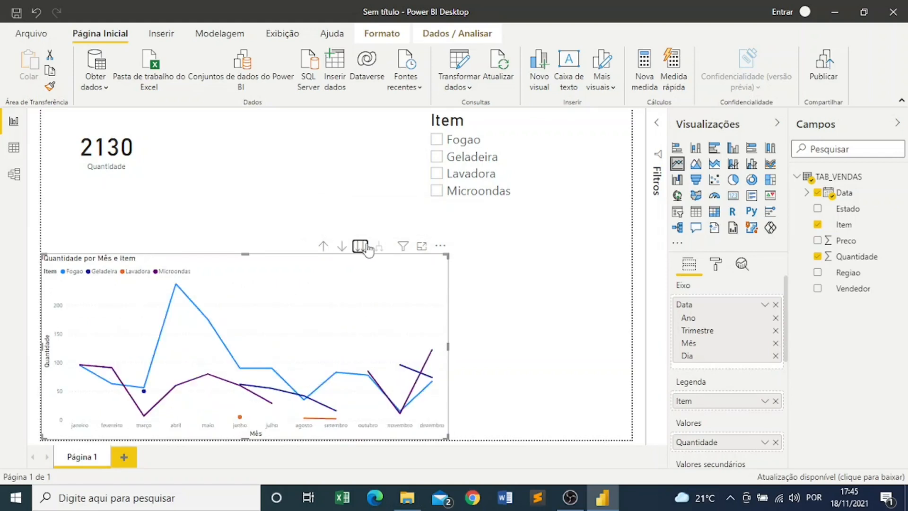
pyautogui.click(368, 248)
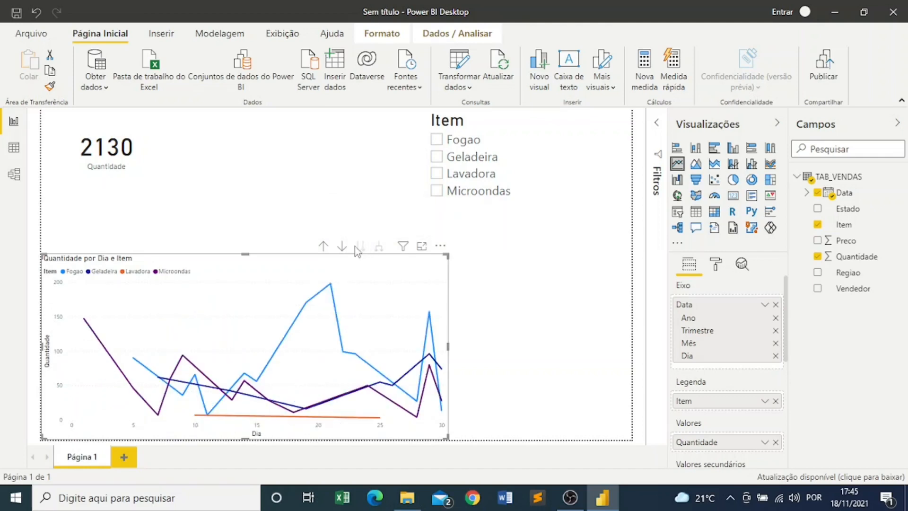
pyautogui.click(323, 246)
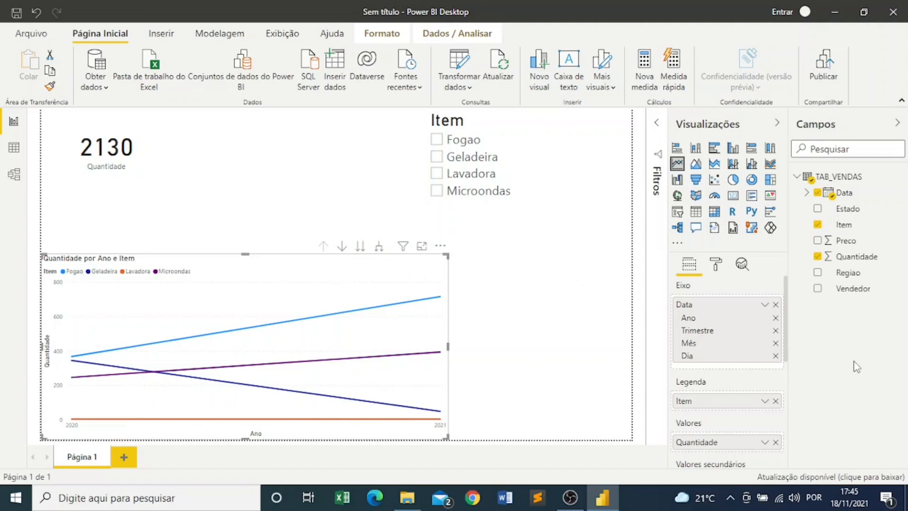
# Step: Change the aggregation of Quantidade in the line chart's values to Média
pyautogui.scroll(-2, 737, 410)
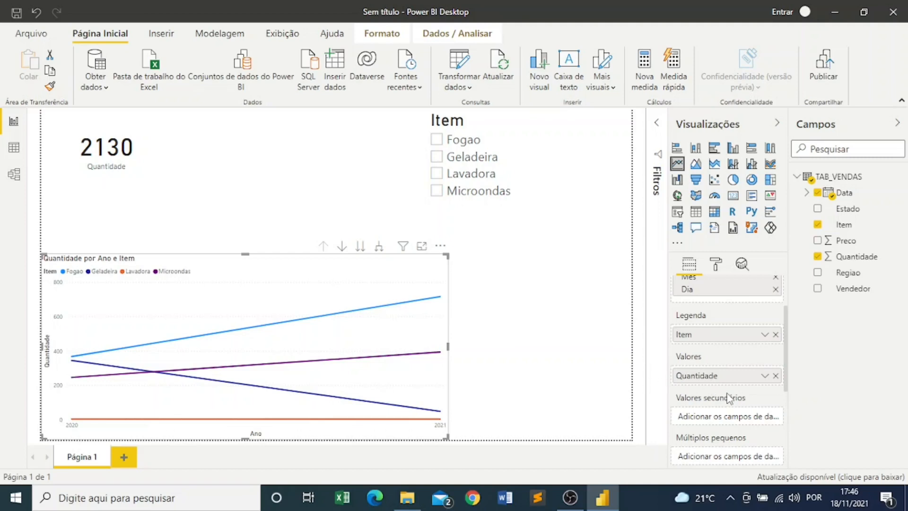
pyautogui.click(763, 382)
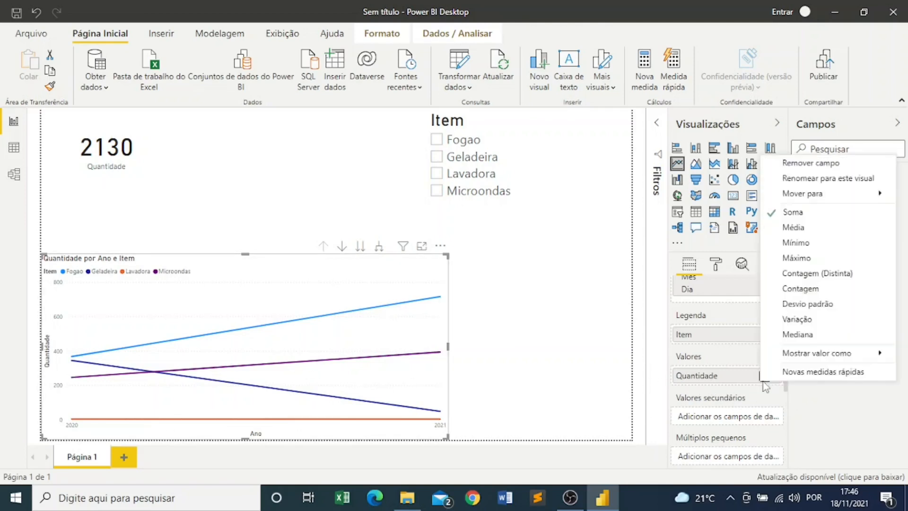
pyautogui.moveTo(778, 357)
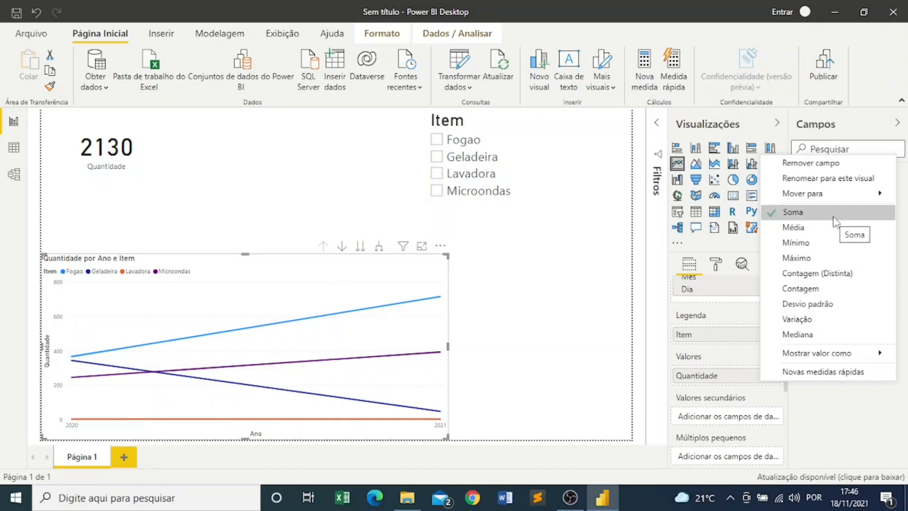
pyautogui.click(810, 229)
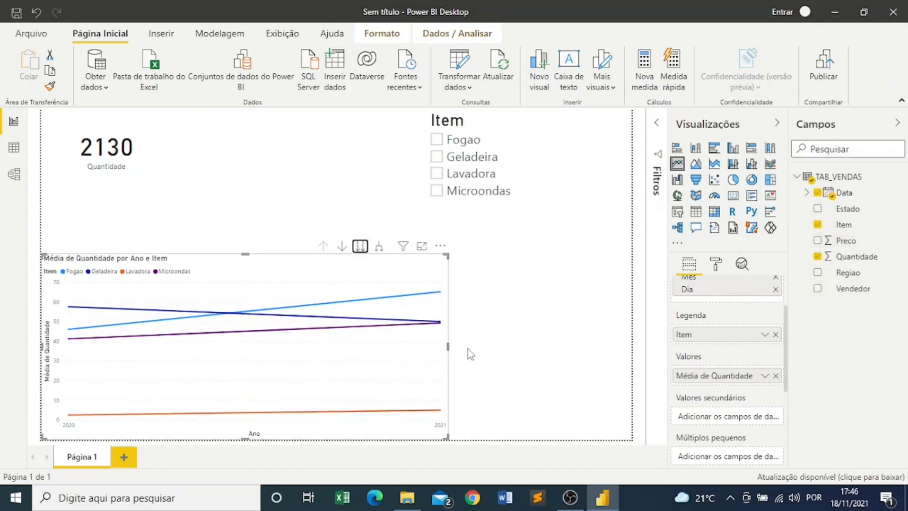
# Step: Expand the line chart's date hierarchy through Trimestre and Mês to Dia, and inspect the Fogao point for 19 January 2021
pyautogui.click(377, 246)
pyautogui.click(378, 246)
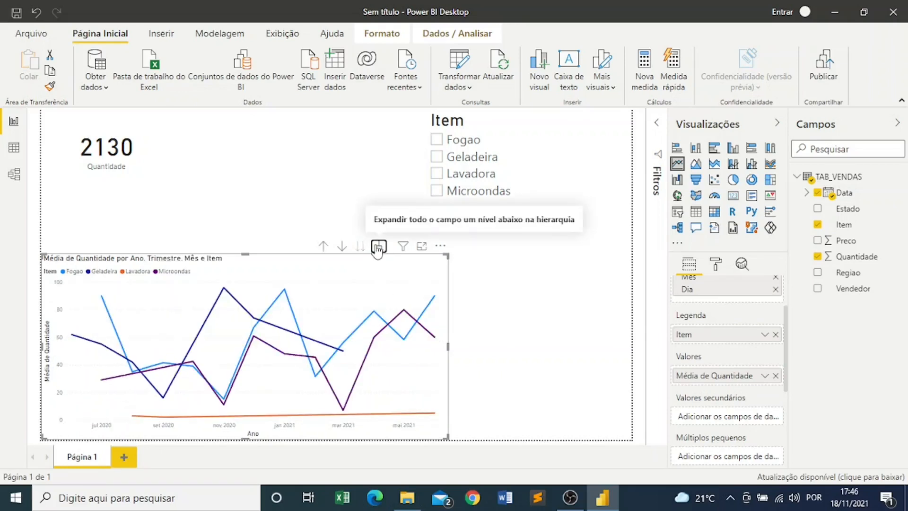
pyautogui.click(377, 246)
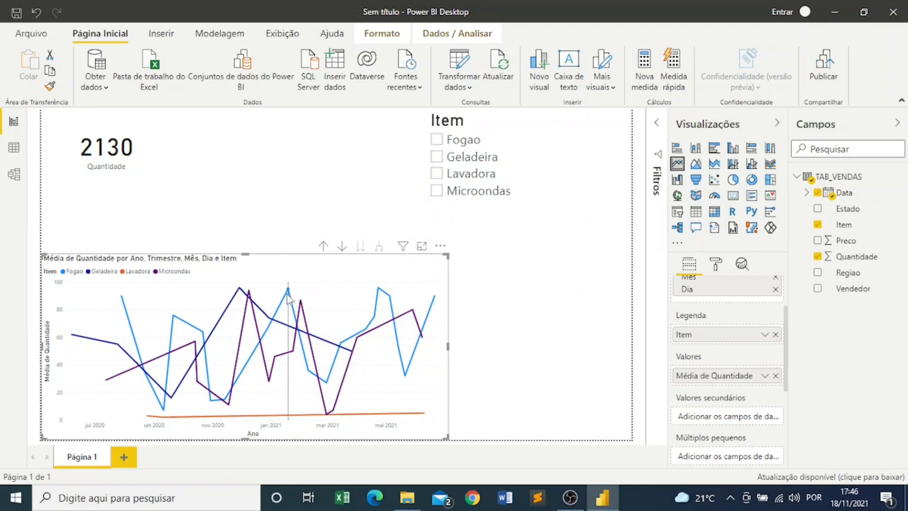
pyautogui.moveTo(289, 293)
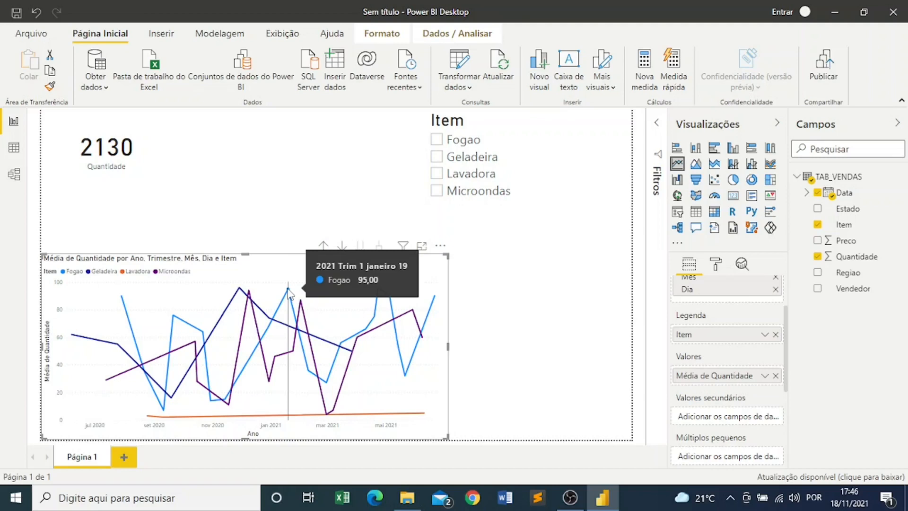
# Step: Review the aggregation choices for Quantidade and the line chart's formatting and analytics options
pyautogui.click(765, 376)
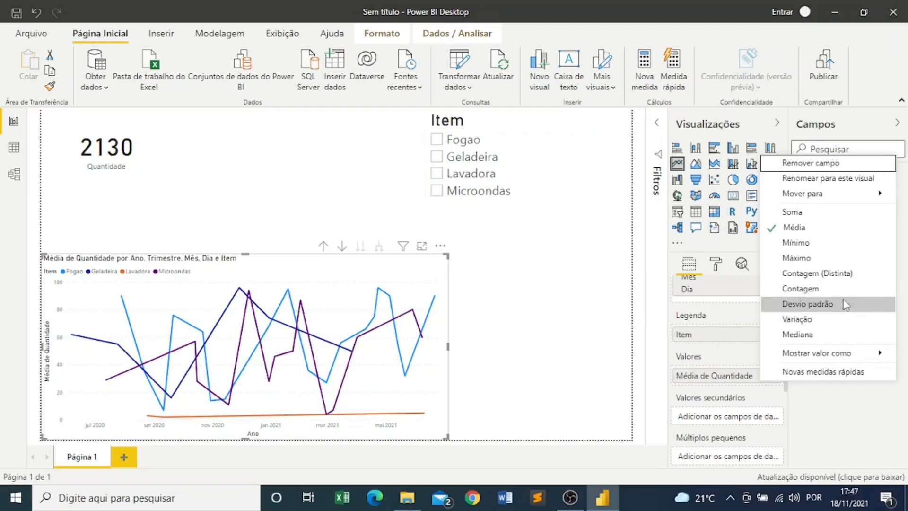
pyautogui.click(625, 279)
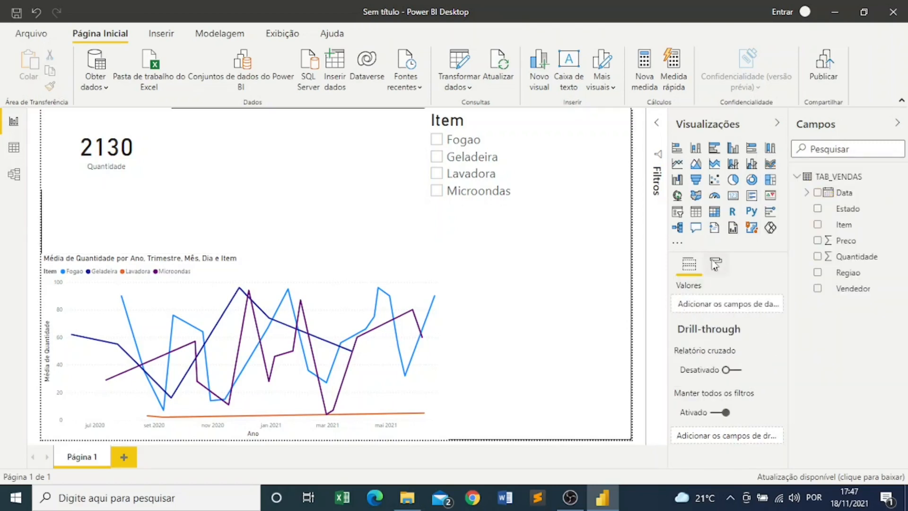
pyautogui.click(331, 333)
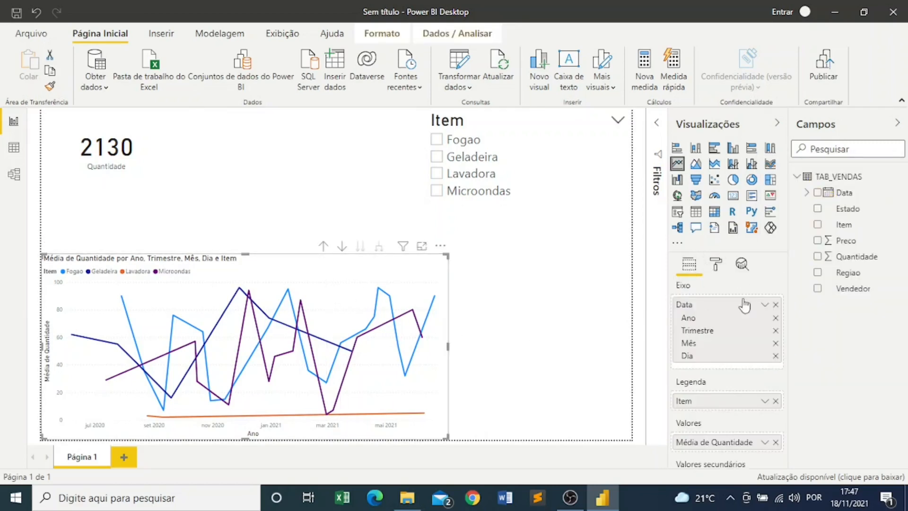
pyautogui.click(718, 264)
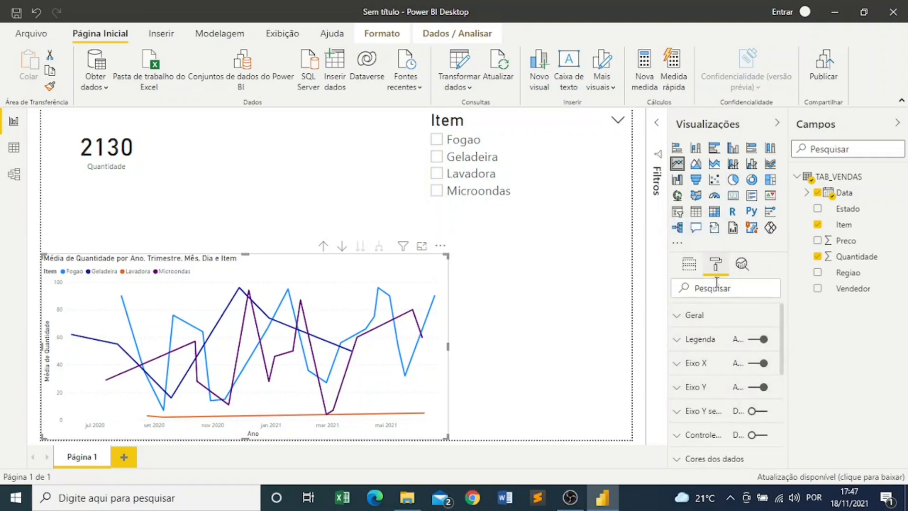
pyautogui.click(740, 264)
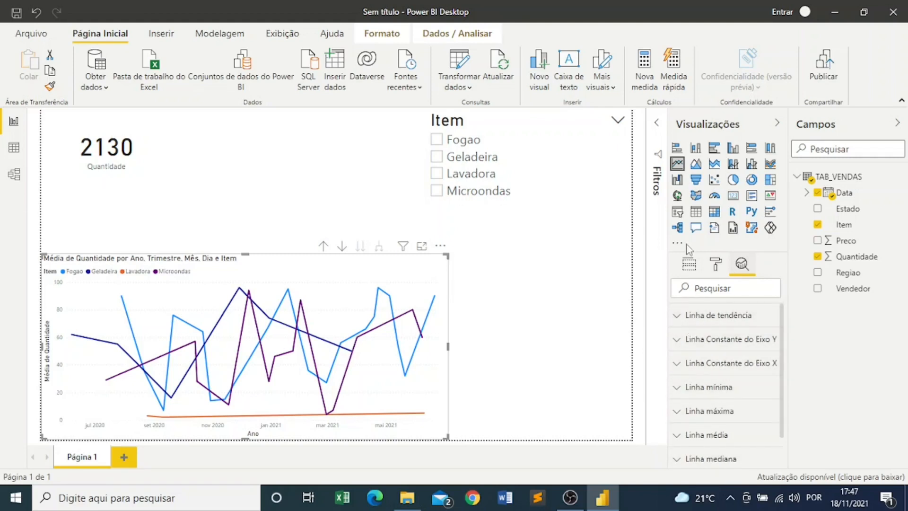
pyautogui.click(688, 265)
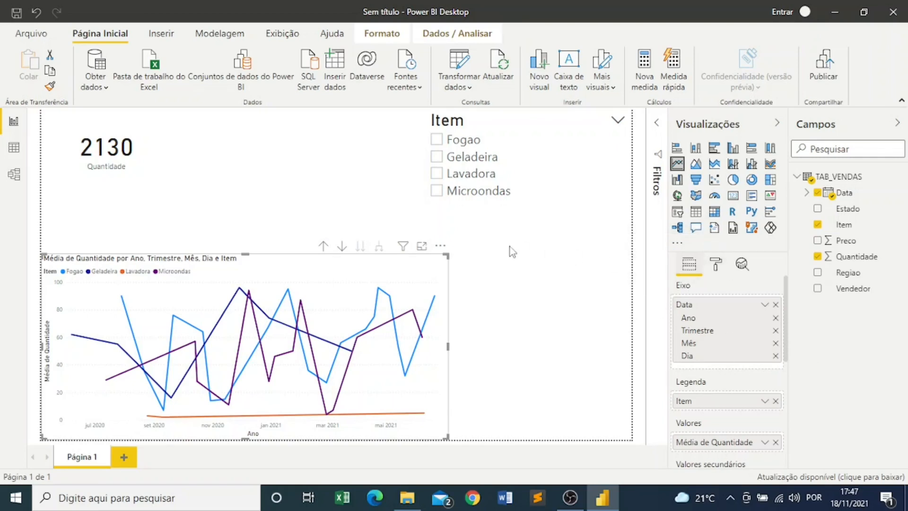
# Step: Deselect the line chart and display the TAB_VENDAS records in the data view
pyautogui.click(608, 243)
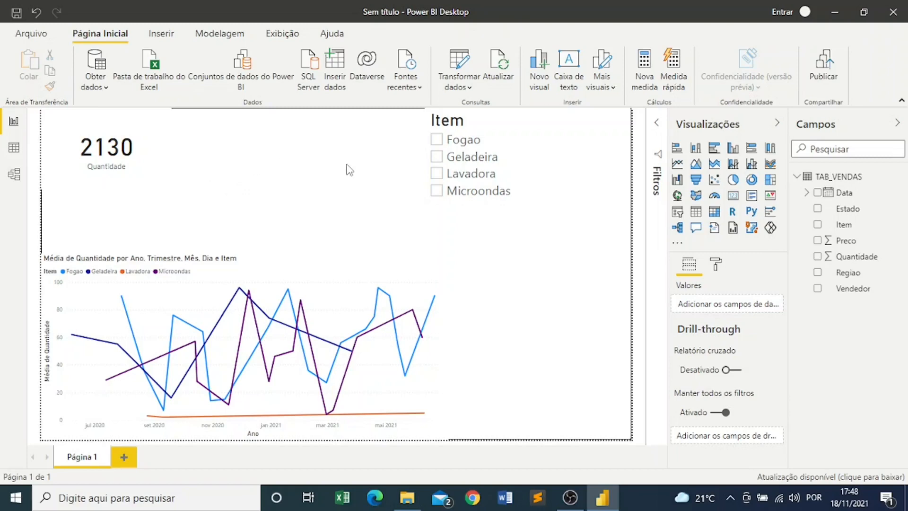
pyautogui.click(14, 148)
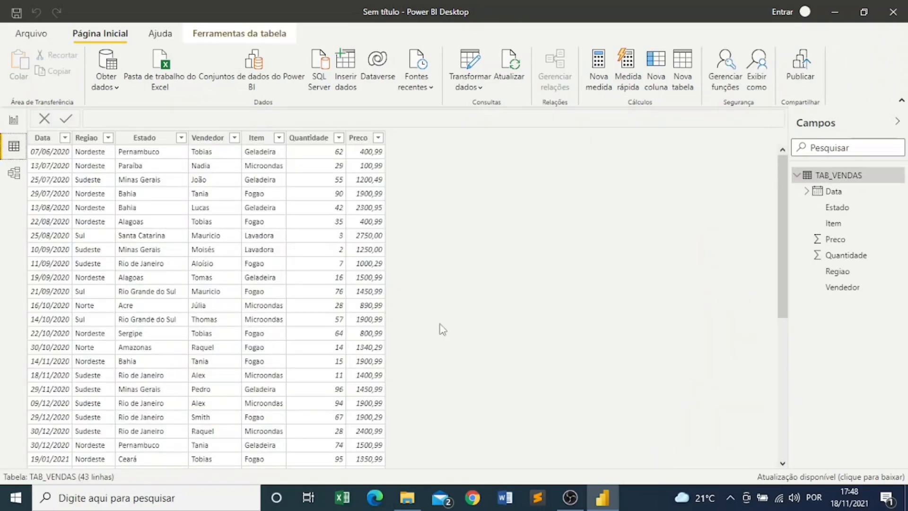